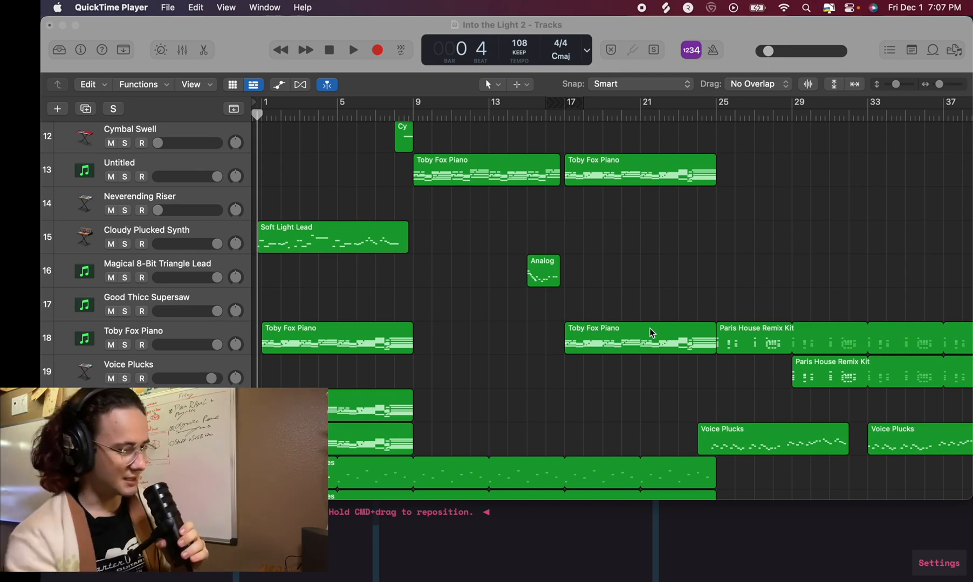
- Play the song's intro from the start, stopping around bar 6 after scanning the track list down to the drum and effect tracks
{"action": "left_click", "coordinate": [336, 167]}
{"action": "scroll", "coordinate": [335, 168], "scroll_direction": "down", "scroll_amount": 2}
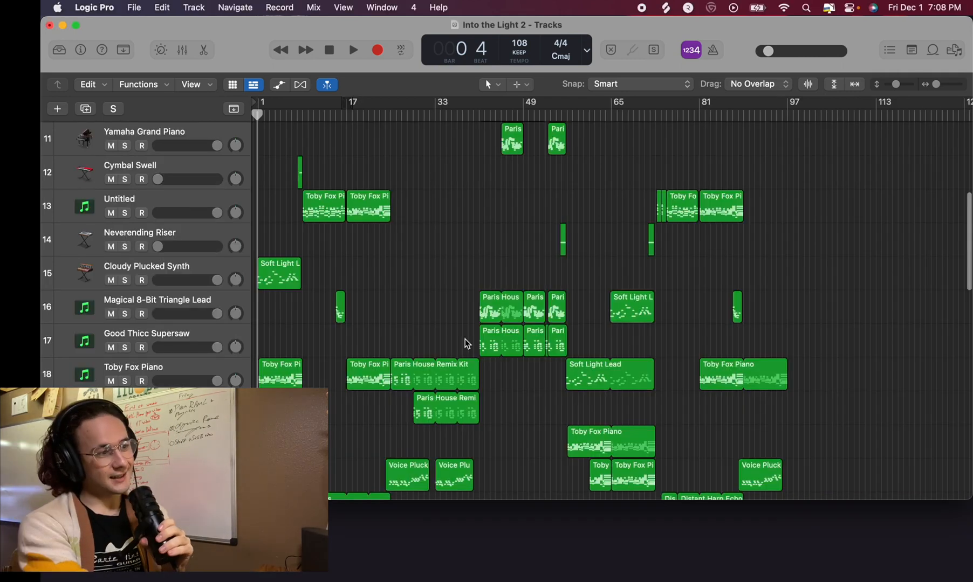
{"action": "scroll", "coordinate": [466, 339], "scroll_direction": "up", "scroll_amount": 3}
{"action": "scroll", "coordinate": [465, 340], "scroll_direction": "up", "scroll_amount": 10}
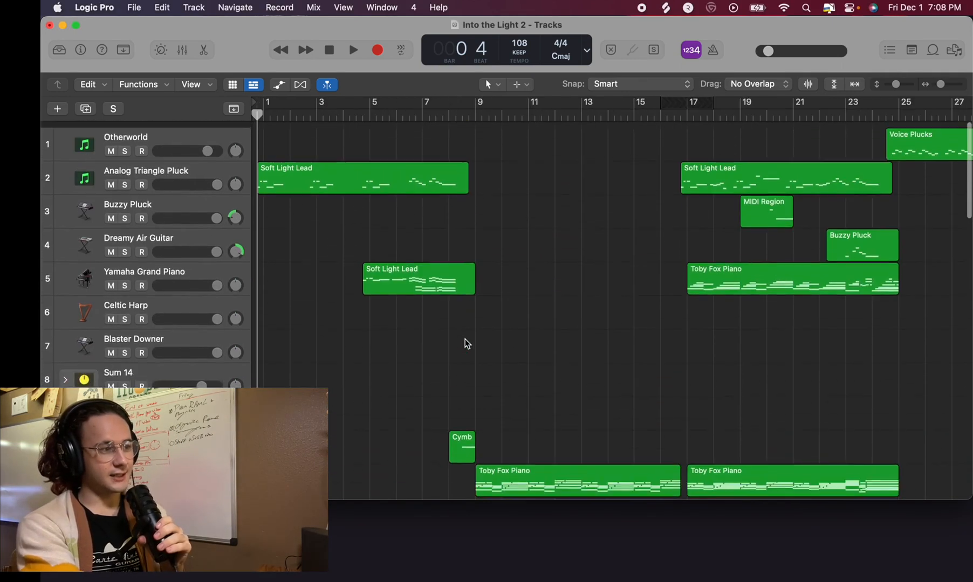
{"action": "key", "text": "space"}
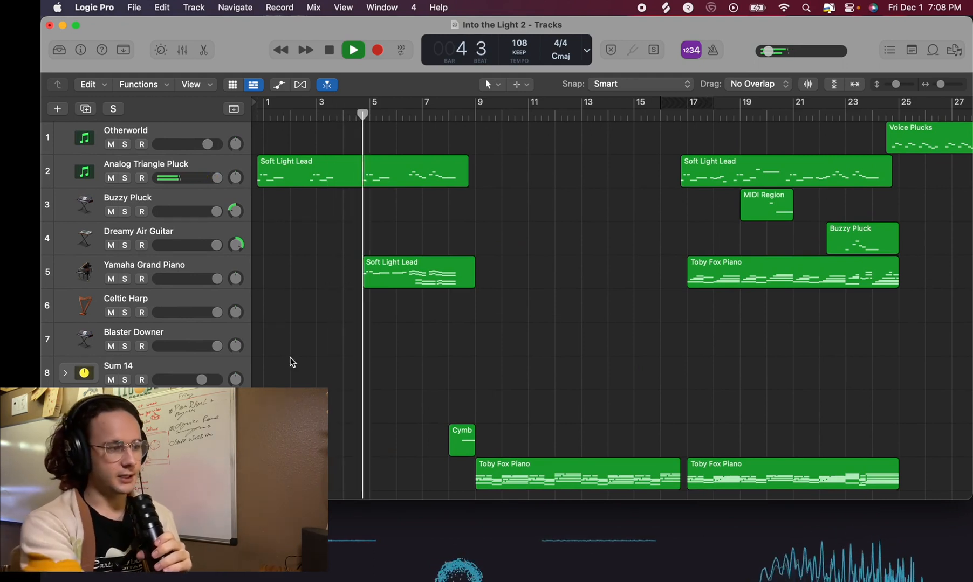
{"action": "scroll", "coordinate": [290, 363], "scroll_direction": "down", "scroll_amount": 15}
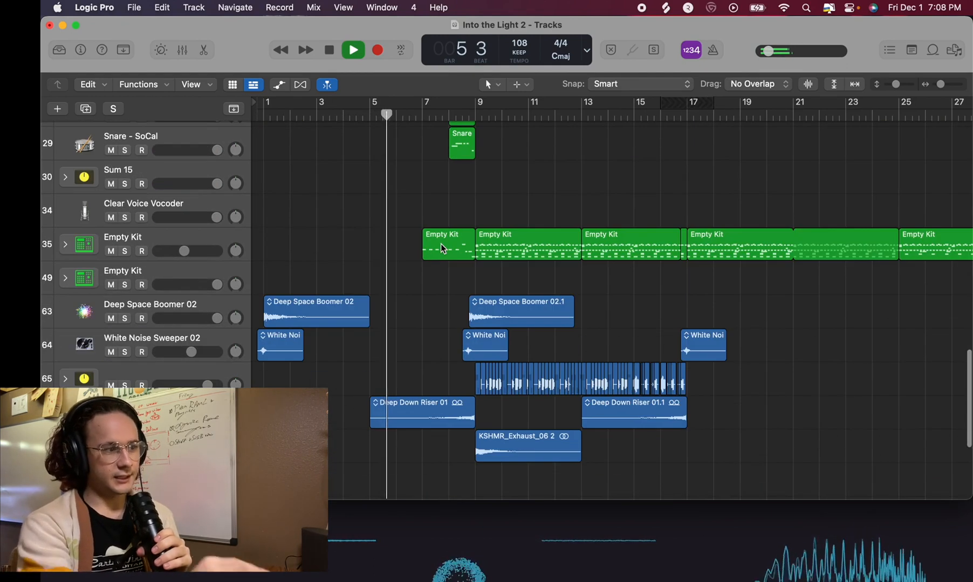
{"action": "key", "text": "space"}
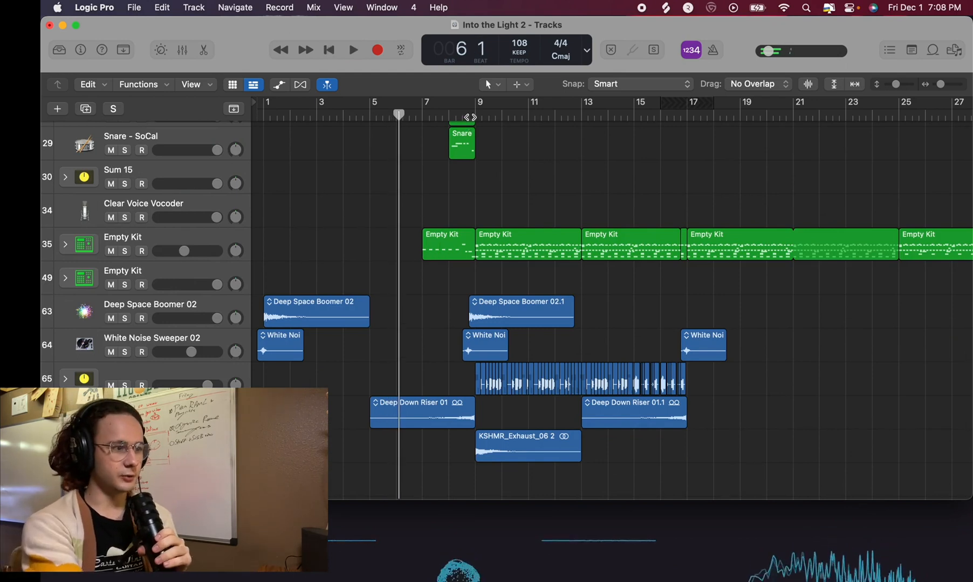
- Play the arrangement from bar 9, expand the vocal-chop stack on track 65, and stop around bar 12
{"action": "key", "text": "space"}
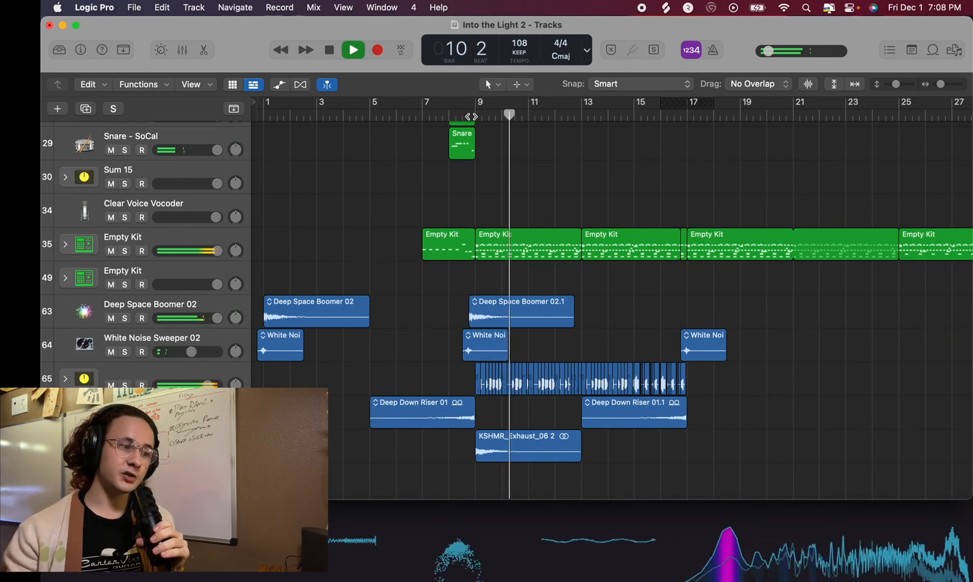
{"action": "scroll", "coordinate": [286, 289], "scroll_direction": "down", "scroll_amount": 5}
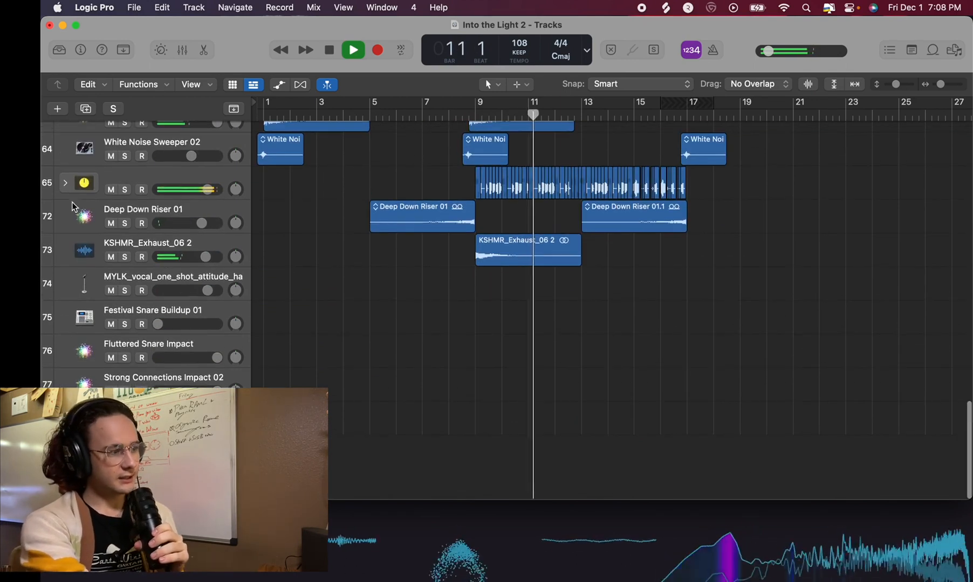
{"action": "left_click", "coordinate": [64, 182]}
{"action": "key", "text": "super+Right"}
{"action": "key", "text": "super+Right"}
{"action": "key", "text": "super+Right"}
{"action": "key", "text": "space"}
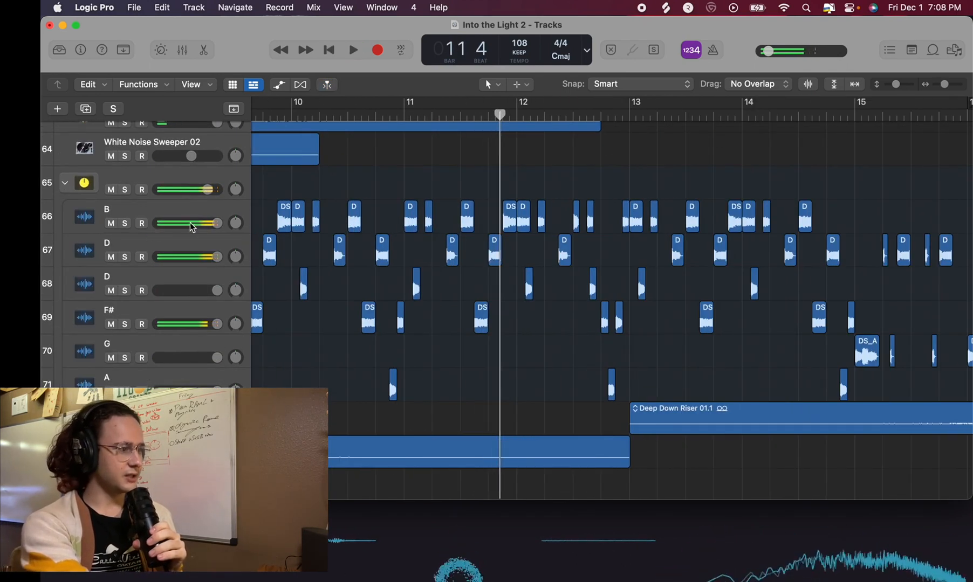
- Solo chop track B and add a new audio track directly below the vocal-chop stack
{"action": "left_click", "coordinate": [125, 223]}
{"action": "key", "text": "super+Left"}
{"action": "left_click", "coordinate": [69, 209]}
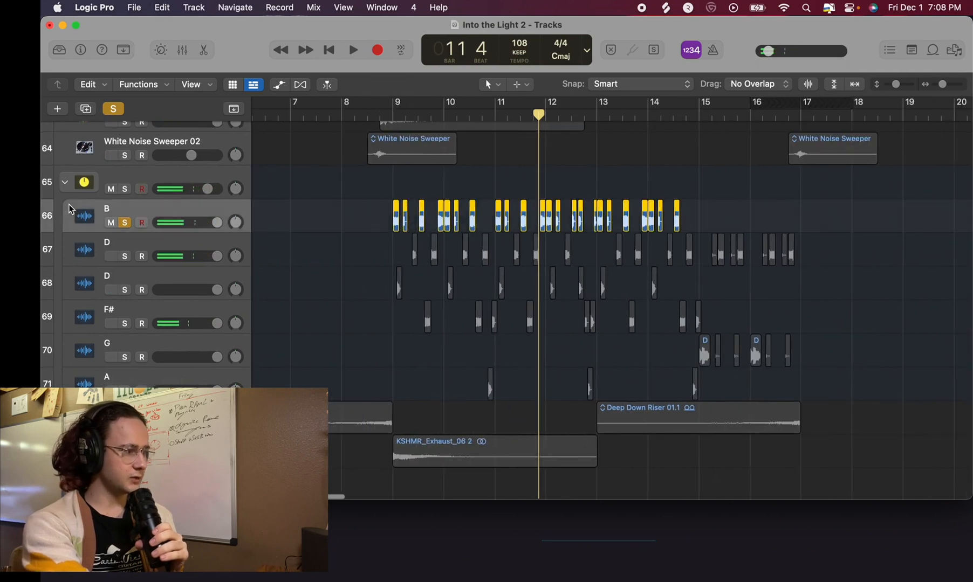
{"action": "left_click", "coordinate": [57, 109]}
{"action": "key", "text": "Return"}
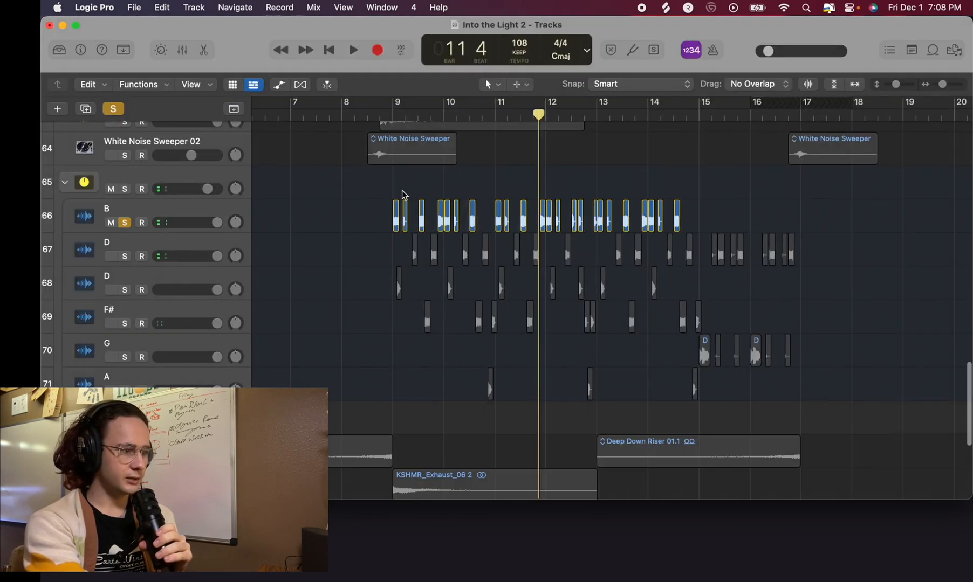
- Move the bar 9 chop onto the new track, extend its edges to expose the full vocal loop, and play it
{"action": "left_click_drag", "start_coordinate": [396, 221], "coordinate": [911, 449]}
{"action": "left_click", "coordinate": [386, 116]}
{"action": "left_click_drag", "start_coordinate": [396, 414], "coordinate": [253, 414]}
{"action": "scroll", "coordinate": [300, 183], "scroll_direction": "left", "scroll_amount": 8}
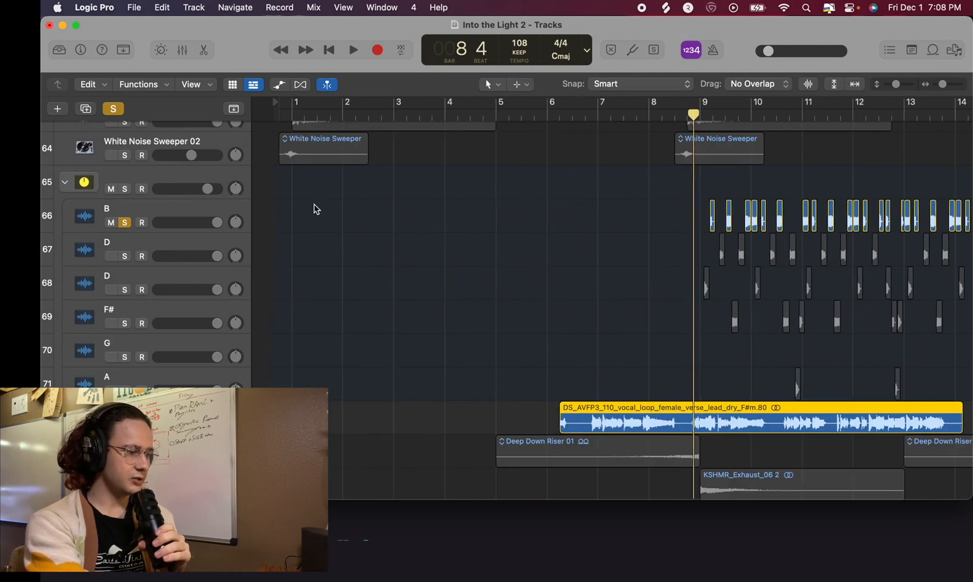
{"action": "left_click_drag", "start_coordinate": [537, 423], "coordinate": [465, 423]}
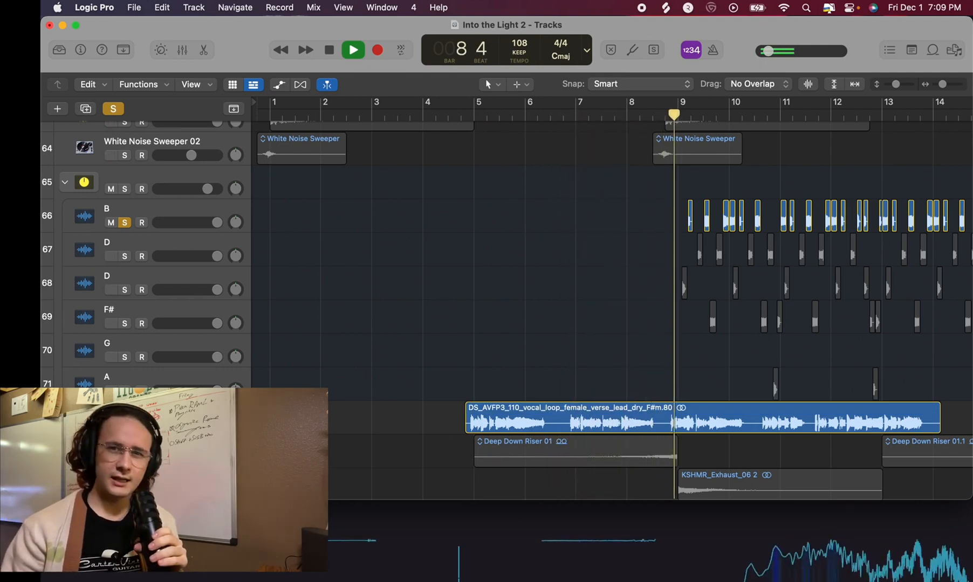
{"action": "key", "text": "space"}
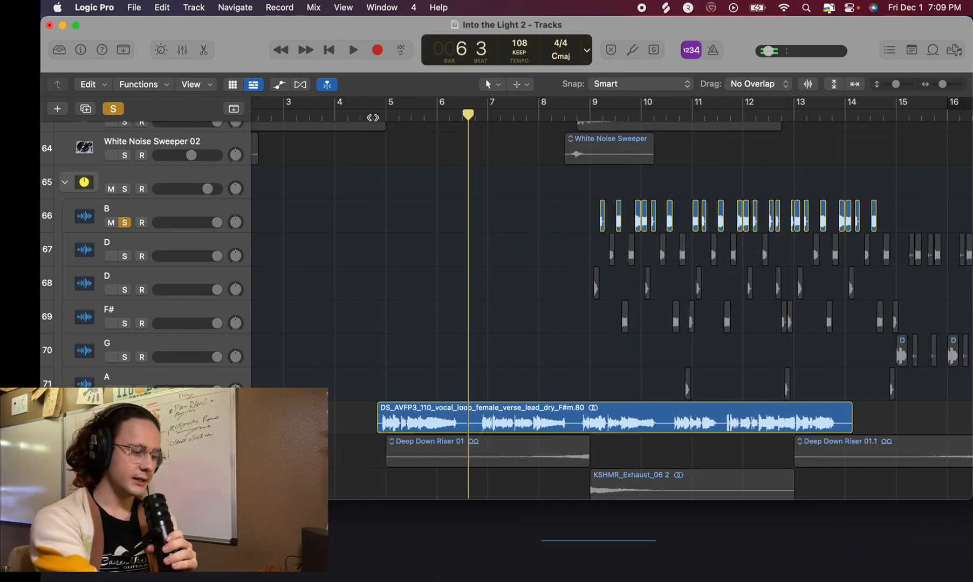
- Undo the region extension, the chop's move and the added audio track
{"action": "key", "text": "super+z"}
{"action": "left_click", "coordinate": [591, 115]}
{"action": "key", "text": "super+Right"}
{"action": "key", "text": "super+Right"}
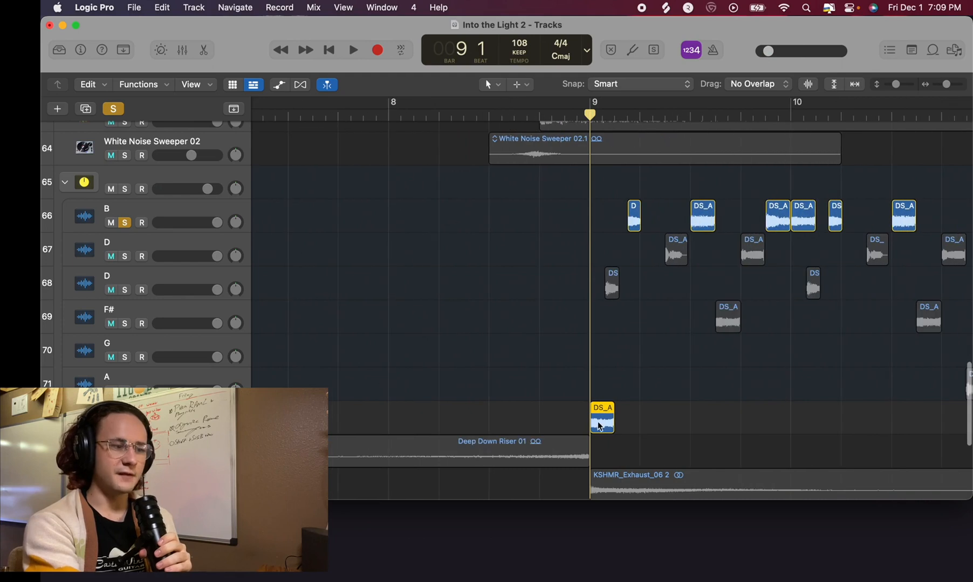
{"action": "key", "text": "super+z"}
{"action": "key", "text": "super+z"}
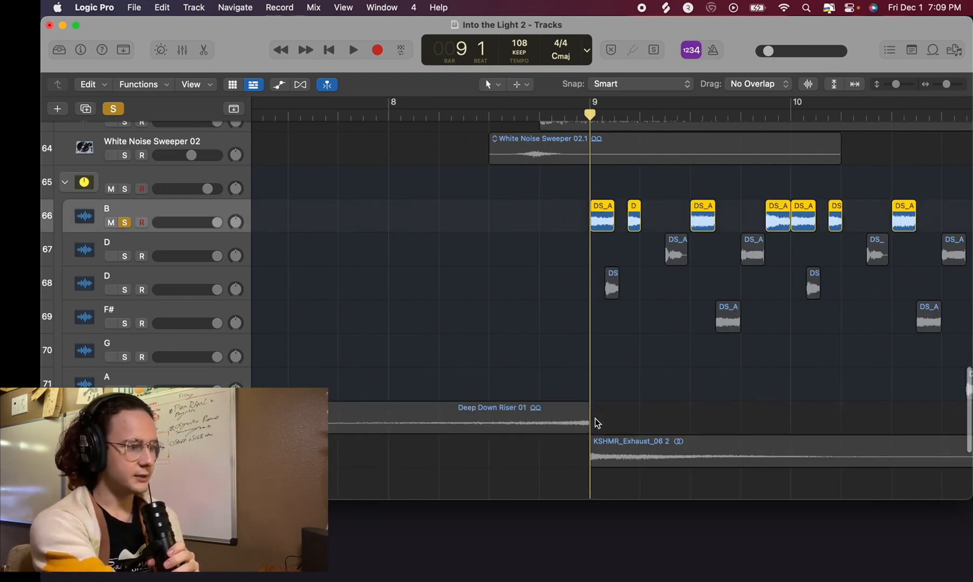
- Solo the whole vocal-chop stack on track 65 instead of chop track B
{"action": "scroll", "coordinate": [595, 423], "scroll_direction": "right", "scroll_amount": 5}
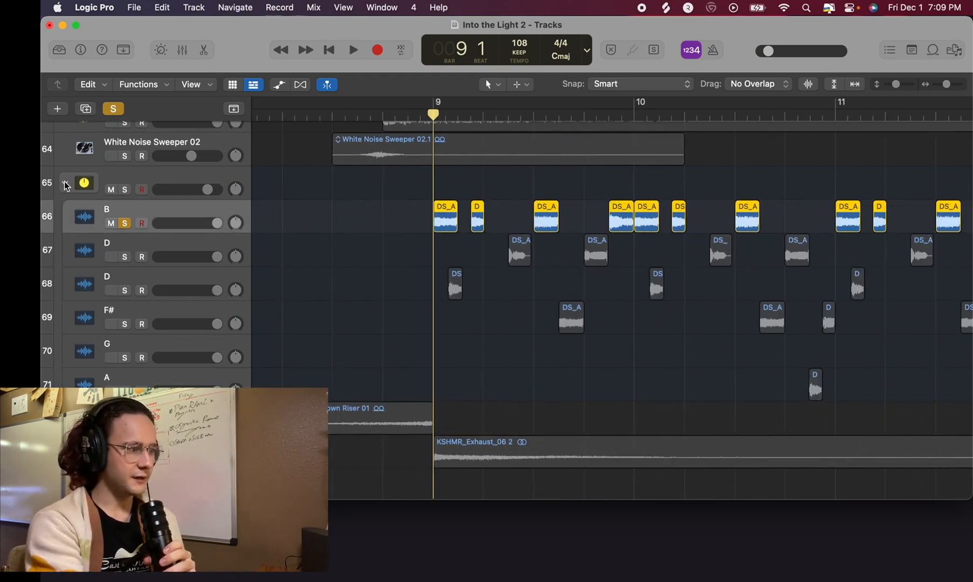
{"action": "left_click", "coordinate": [125, 190]}
{"action": "left_click", "coordinate": [124, 223]}
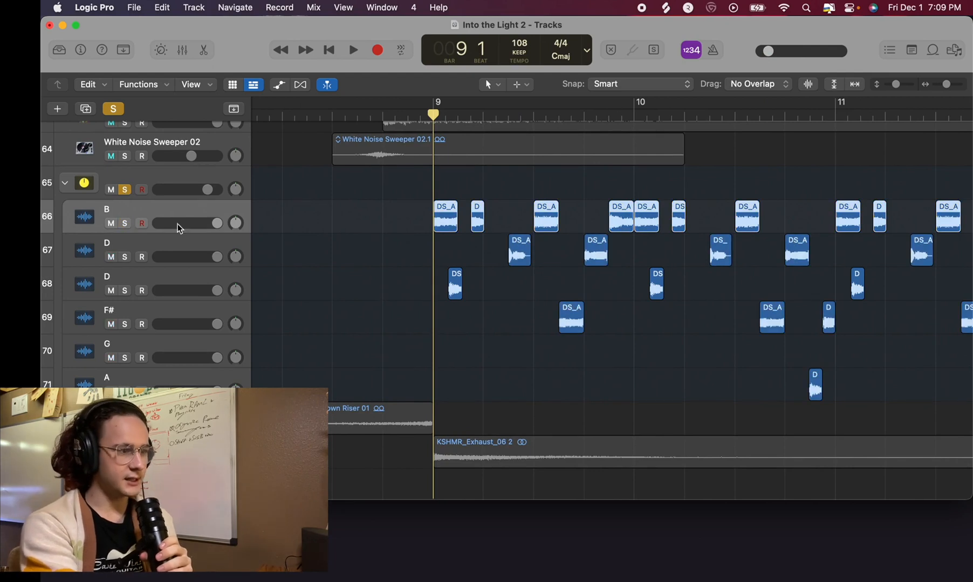
- Show the mixer with track B selected, and open and close its Pitch Correction plug-in
{"action": "scroll", "coordinate": [528, 243], "scroll_direction": "right", "scroll_amount": 6}
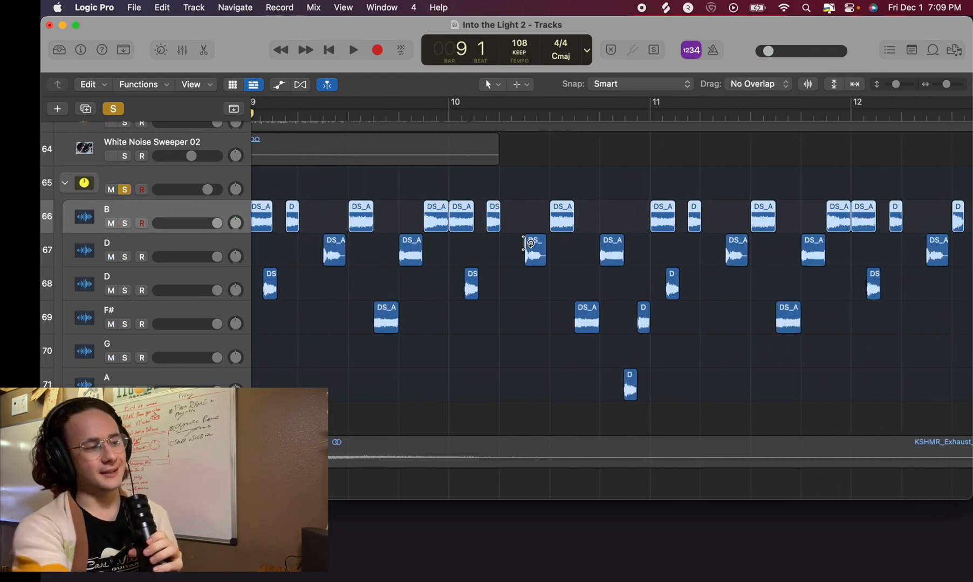
{"action": "scroll", "coordinate": [528, 243], "scroll_direction": "left", "scroll_amount": 12}
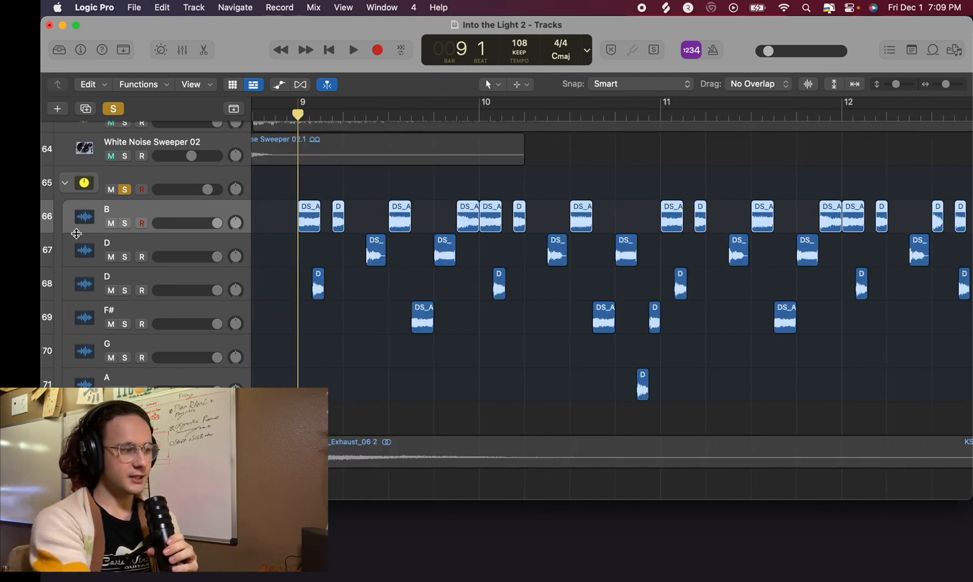
{"action": "left_click", "coordinate": [80, 249]}
{"action": "left_click", "coordinate": [90, 223]}
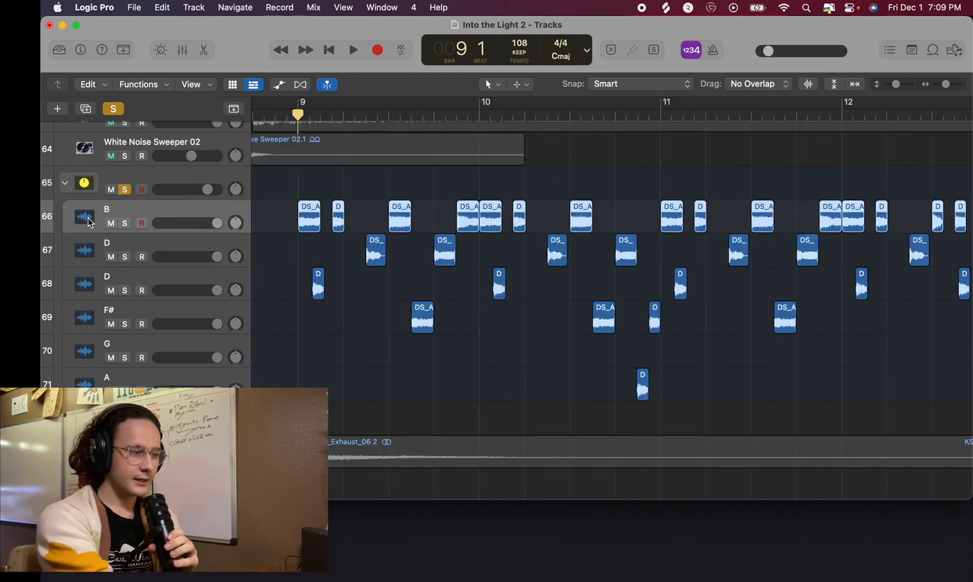
{"action": "key", "text": "x"}
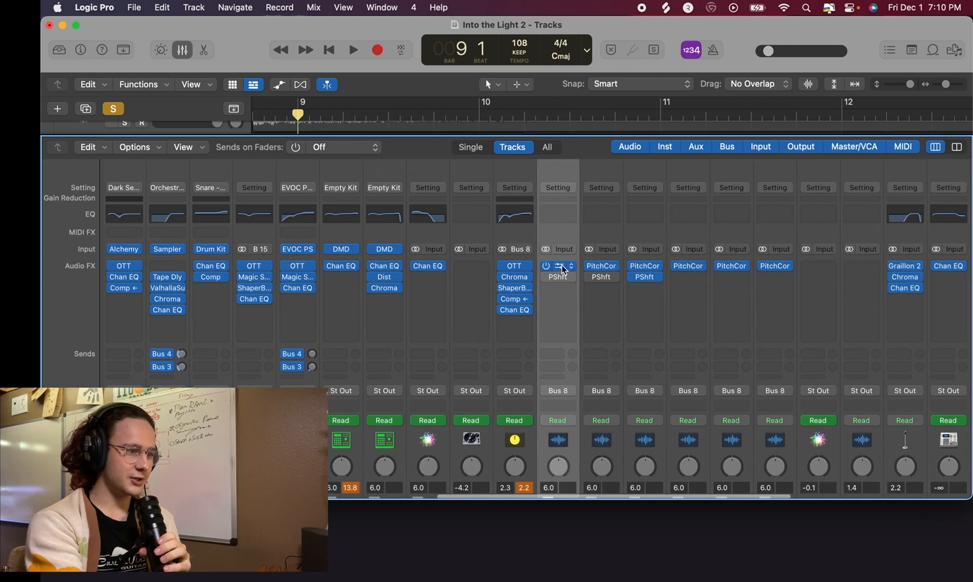
{"action": "left_click", "coordinate": [560, 267]}
{"action": "left_click", "coordinate": [342, 185]}
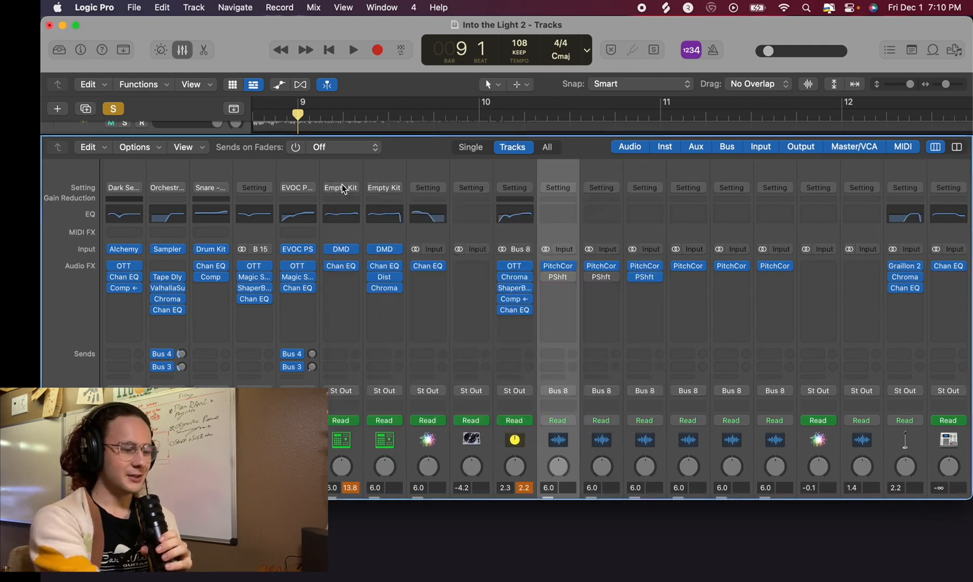
- Hide the mixer and step through the chop tracks from B down to A to review their note regions
{"action": "key", "text": "x"}
{"action": "key", "text": "Down"}
{"action": "key", "text": "Down"}
{"action": "key", "text": "Down"}
{"action": "key", "text": "Down"}
{"action": "key", "text": "Down"}
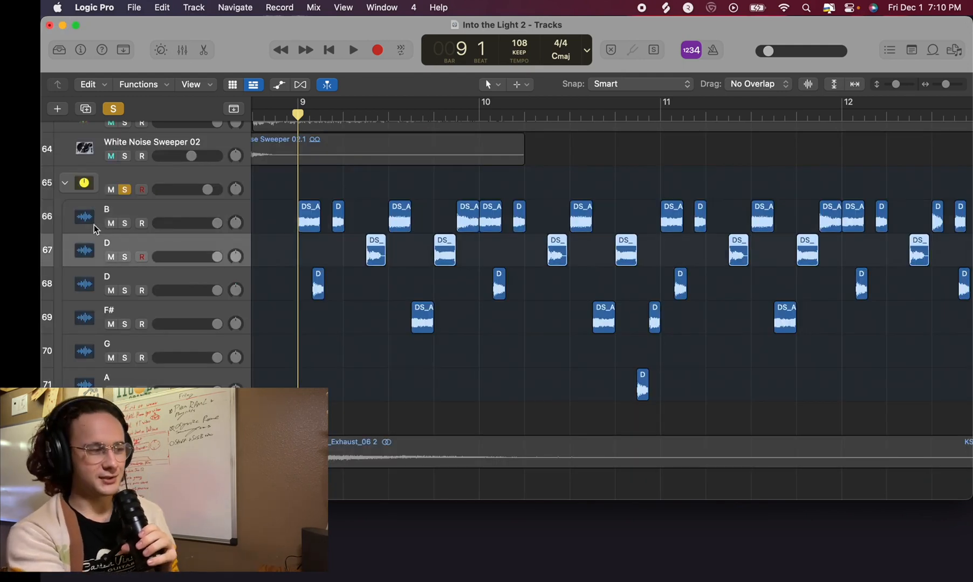
{"action": "scroll", "coordinate": [451, 336], "scroll_direction": "down", "scroll_amount": 8}
{"action": "scroll", "coordinate": [451, 336], "scroll_direction": "right", "scroll_amount": 2}
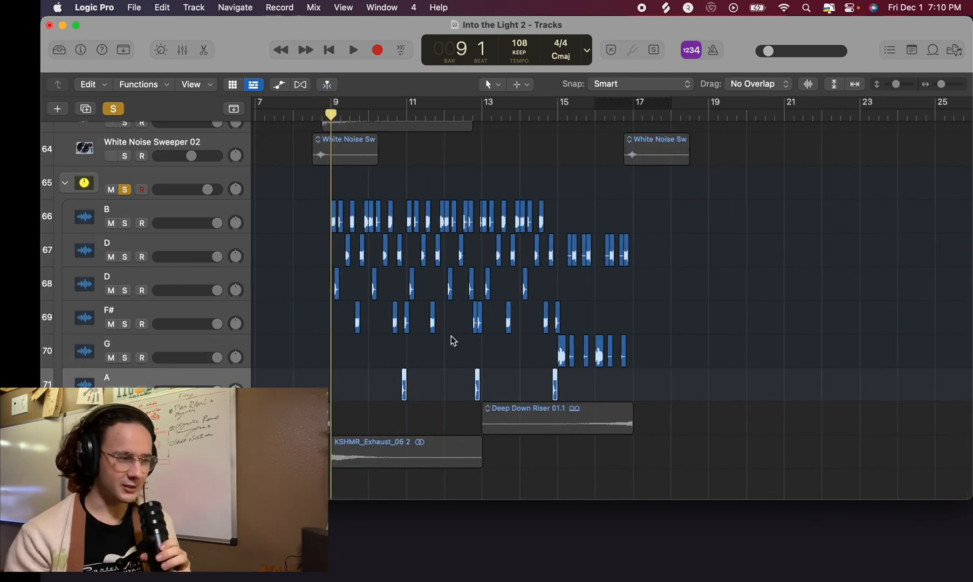
- Play the soloed vocal chops from bar 9 and show the stack's channel in the mixer
{"action": "key", "text": "space"}
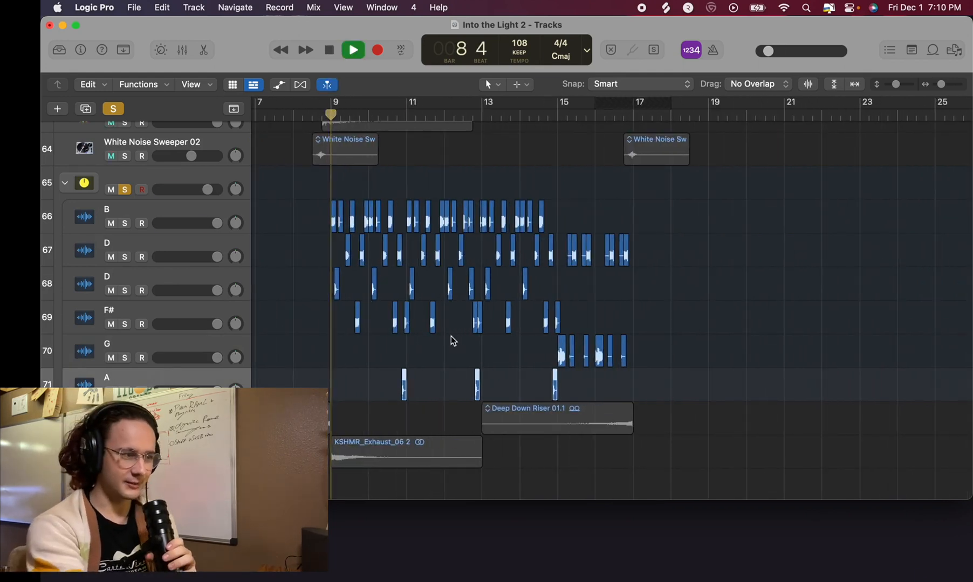
{"action": "scroll", "coordinate": [597, 370], "scroll_direction": "up", "scroll_amount": 8}
{"action": "left_click", "coordinate": [145, 167]}
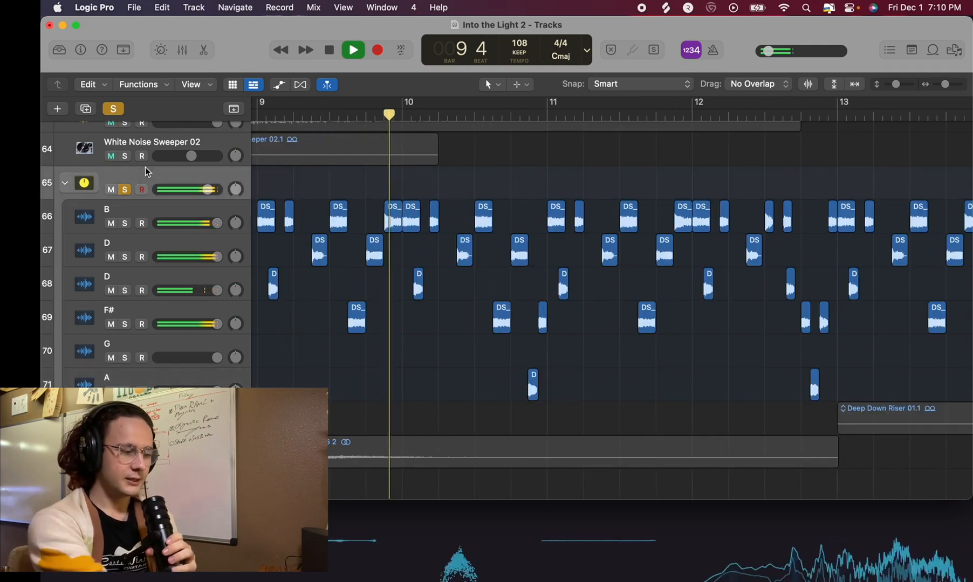
{"action": "key", "text": "x"}
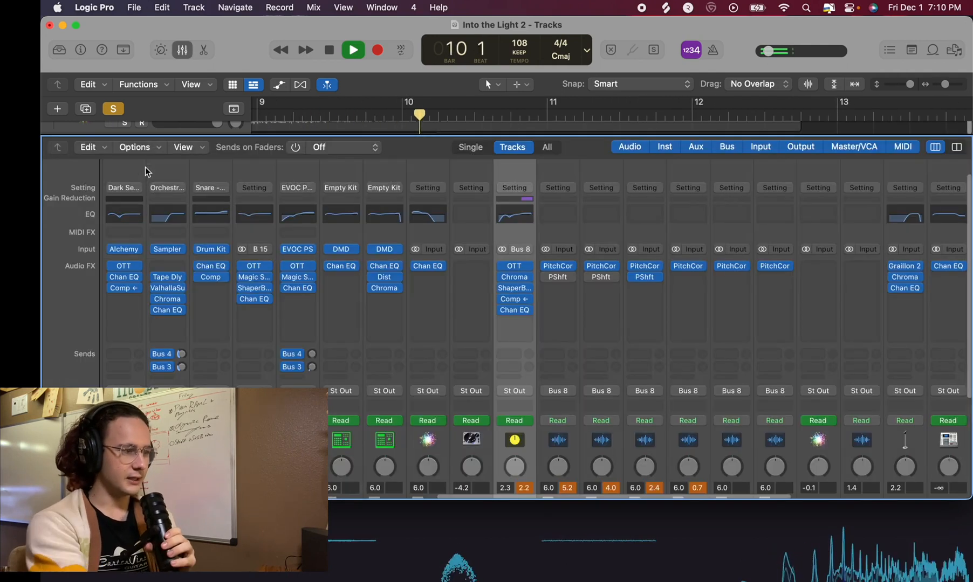
- Inspect the Filter and Liquid modules of ShaperBox 3 on the stack's channel, then hide the mixer and stop playback
{"action": "left_click", "coordinate": [517, 288]}
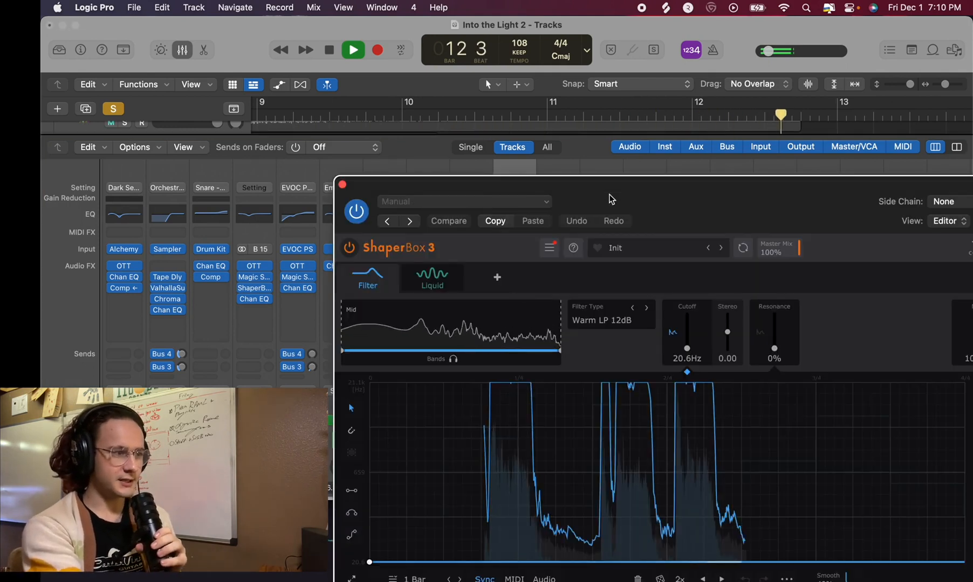
{"action": "left_click_drag", "start_coordinate": [608, 200], "coordinate": [483, 113]}
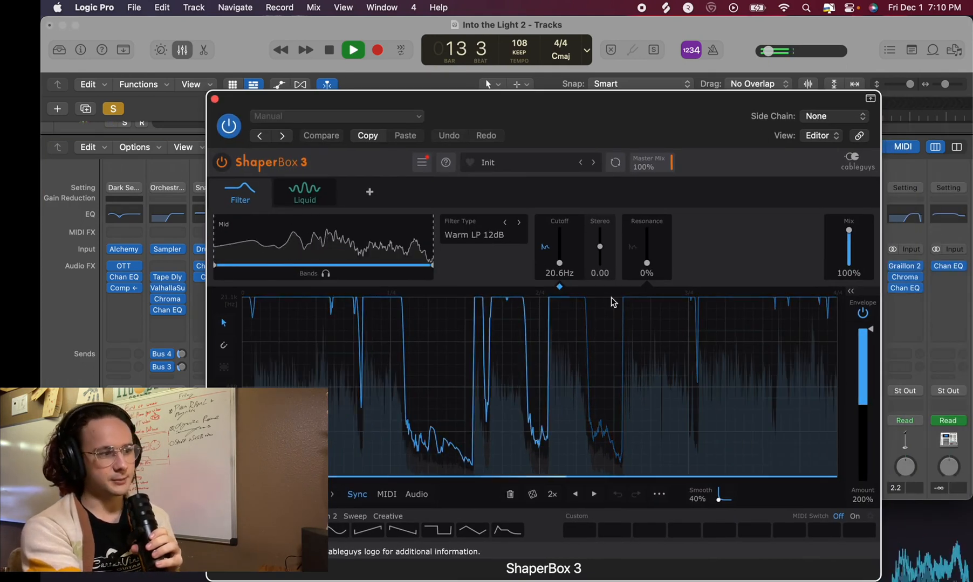
{"action": "left_click", "coordinate": [312, 188]}
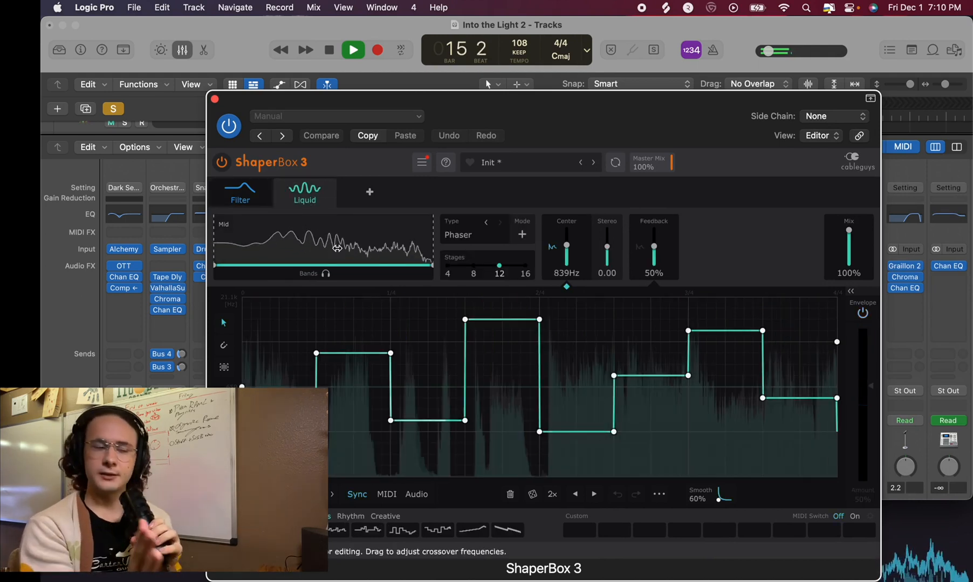
{"action": "left_click", "coordinate": [215, 99]}
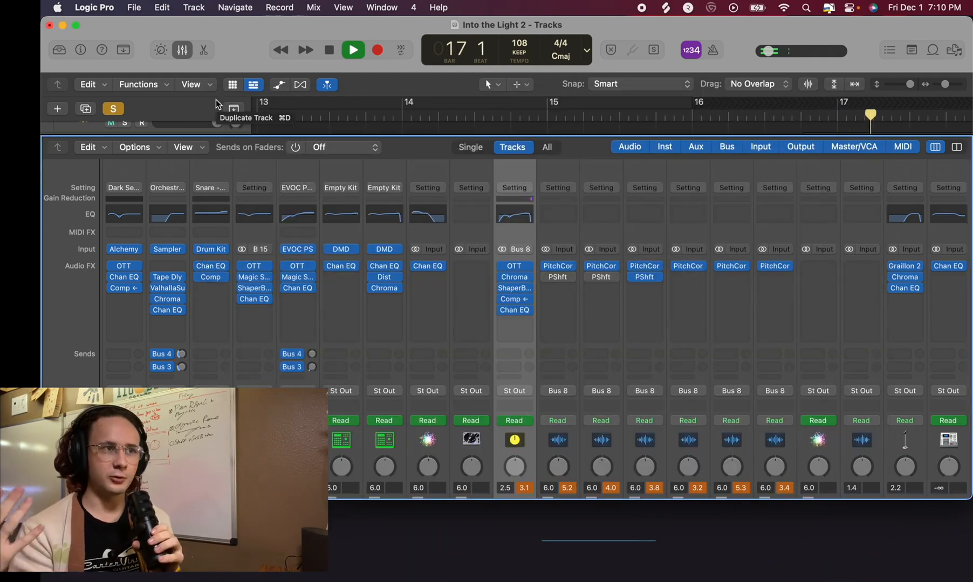
{"action": "key", "text": "x"}
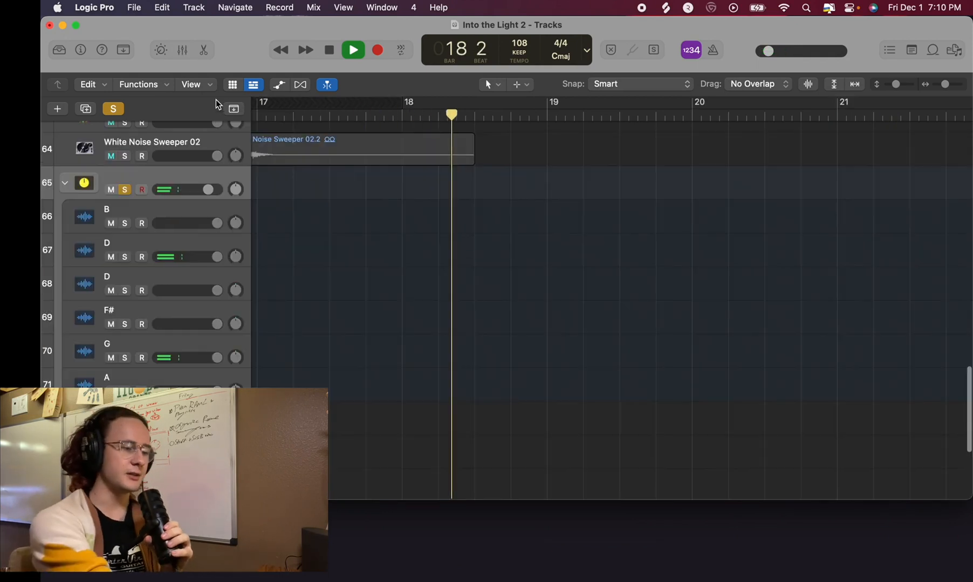
{"action": "scroll", "coordinate": [216, 100], "scroll_direction": "left", "scroll_amount": 10}
{"action": "key", "text": "space"}
{"action": "scroll", "coordinate": [452, 111], "scroll_direction": "left", "scroll_amount": 6}
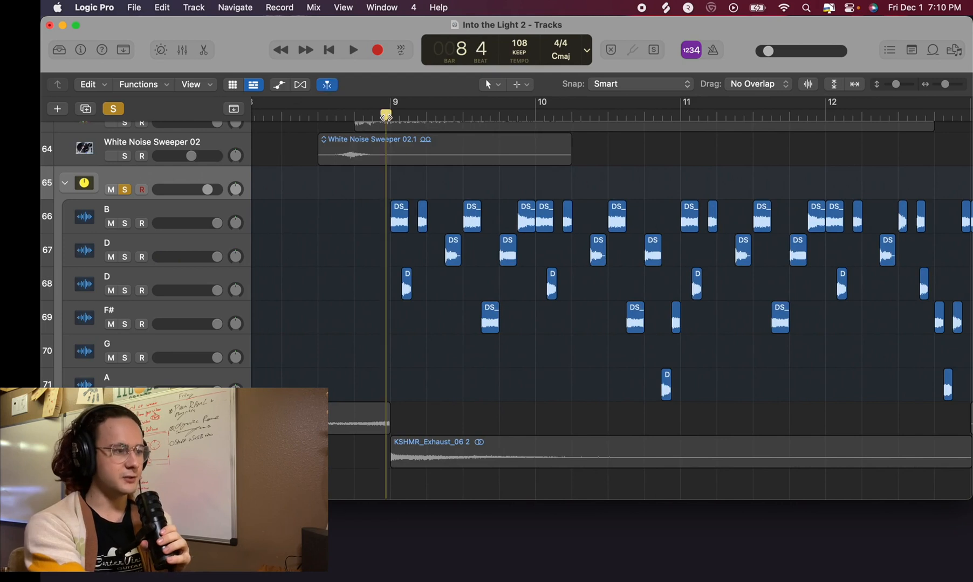
- Clear the vocal-chop stack's solo and play the full arrangement from bar 25
{"action": "key", "text": "x"}
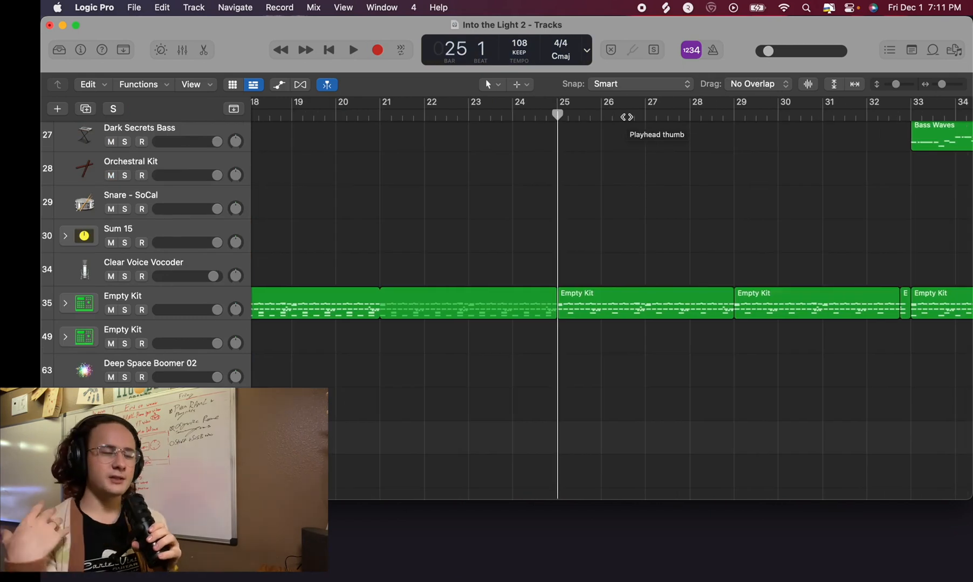
{"action": "key", "text": "space"}
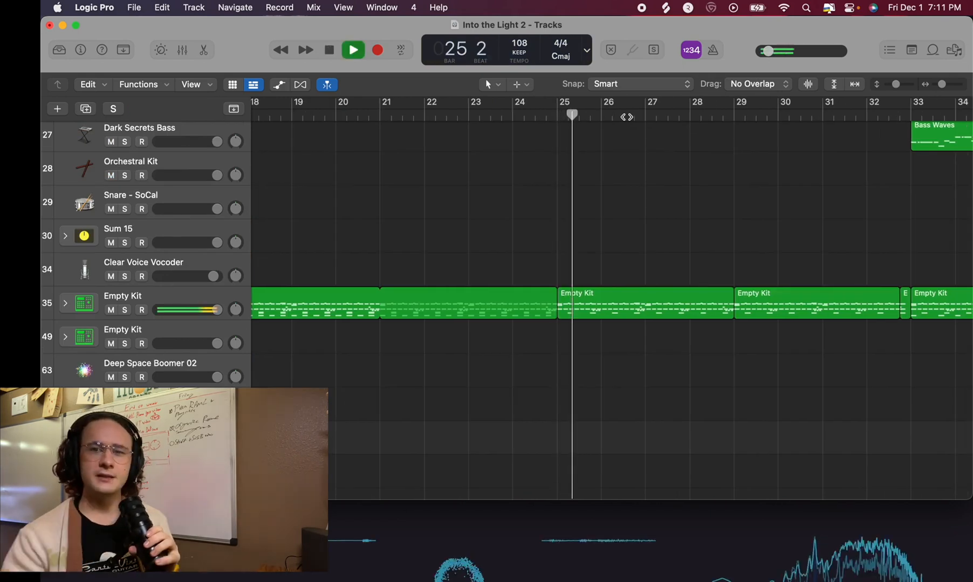
- Play the buildup from bar 25 and review the Toby Fox Piano, Voice Plucks and Music Box regions up to bar 41
{"action": "scroll", "coordinate": [627, 117], "scroll_direction": "up", "scroll_amount": 10}
{"action": "scroll", "coordinate": [627, 117], "scroll_direction": "right", "scroll_amount": 10}
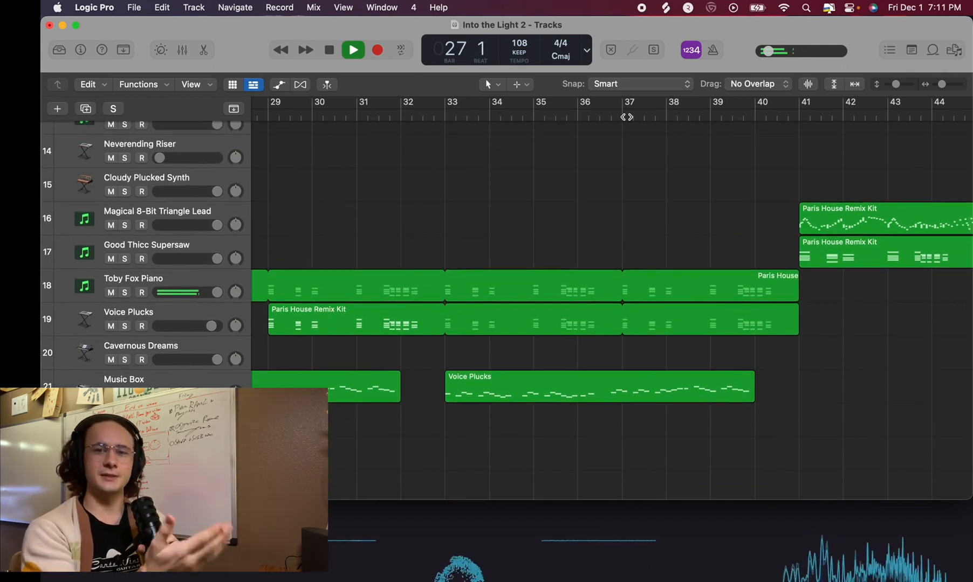
{"action": "scroll", "coordinate": [626, 117], "scroll_direction": "left", "scroll_amount": 10}
{"action": "left_click", "coordinate": [516, 113]}
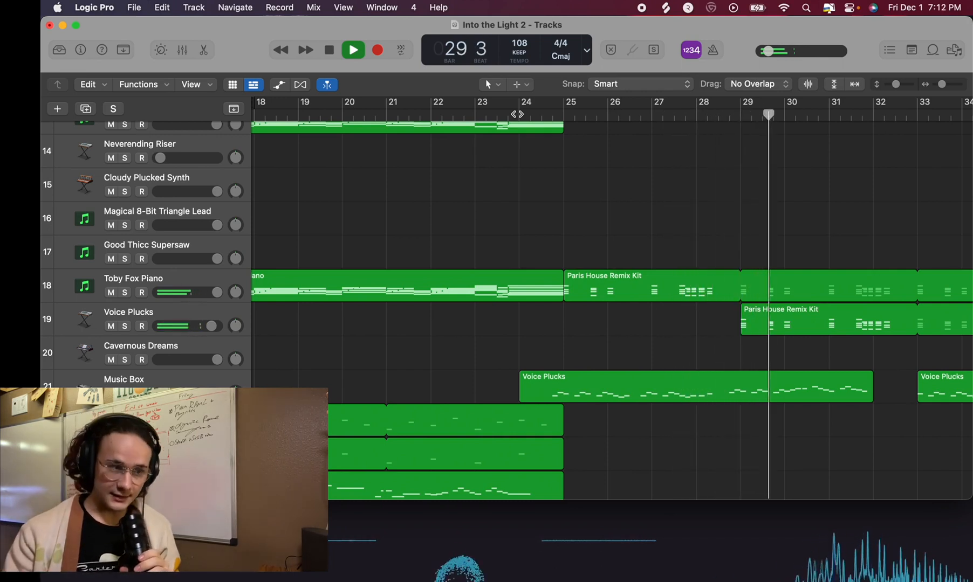
{"action": "scroll", "coordinate": [515, 113], "scroll_direction": "right", "scroll_amount": 10}
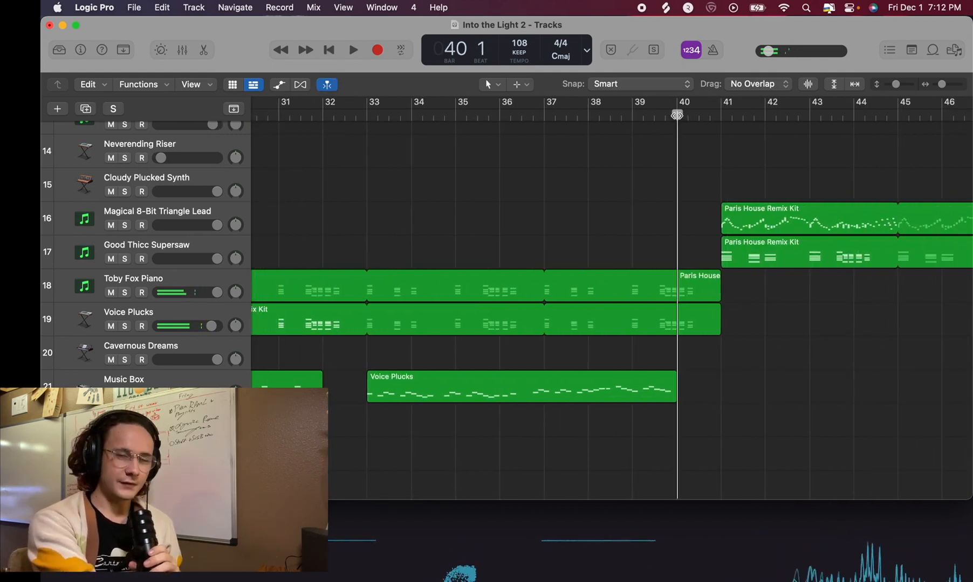
- Play the full arrangement from bar 40 into the section at bar 41, viewing its bass, drum and lead tracks, and stop playback
{"action": "scroll", "coordinate": [676, 115], "scroll_direction": "right", "scroll_amount": 7}
{"action": "scroll", "coordinate": [676, 116], "scroll_direction": "down", "scroll_amount": 8}
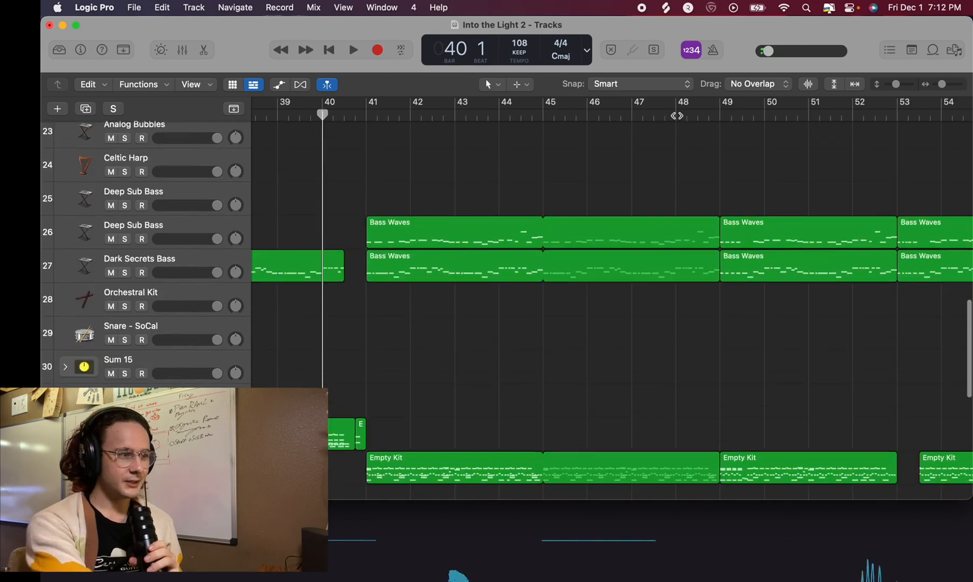
{"action": "key", "text": "space"}
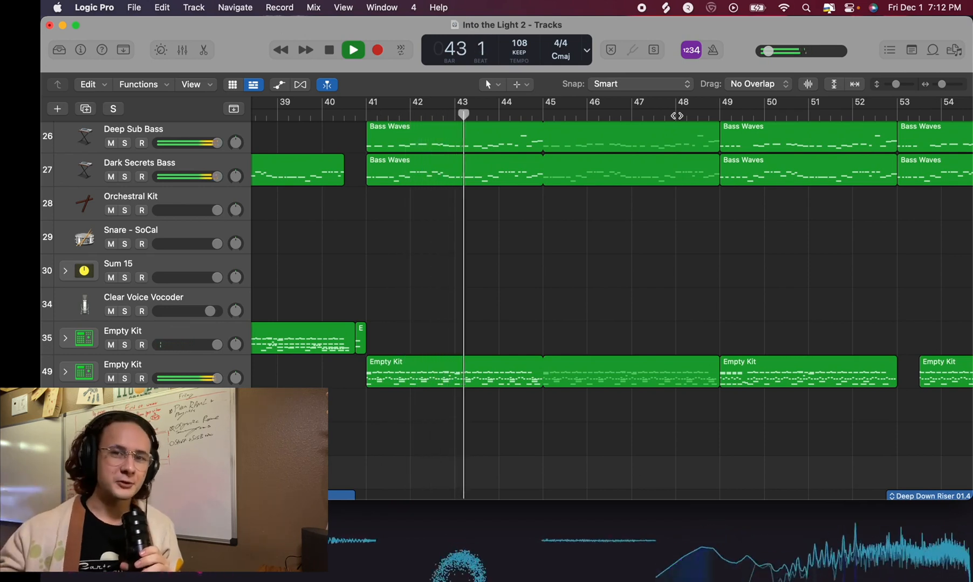
{"action": "scroll", "coordinate": [611, 302], "scroll_direction": "up", "scroll_amount": 1}
{"action": "scroll", "coordinate": [113, 202], "scroll_direction": "up", "scroll_amount": 10}
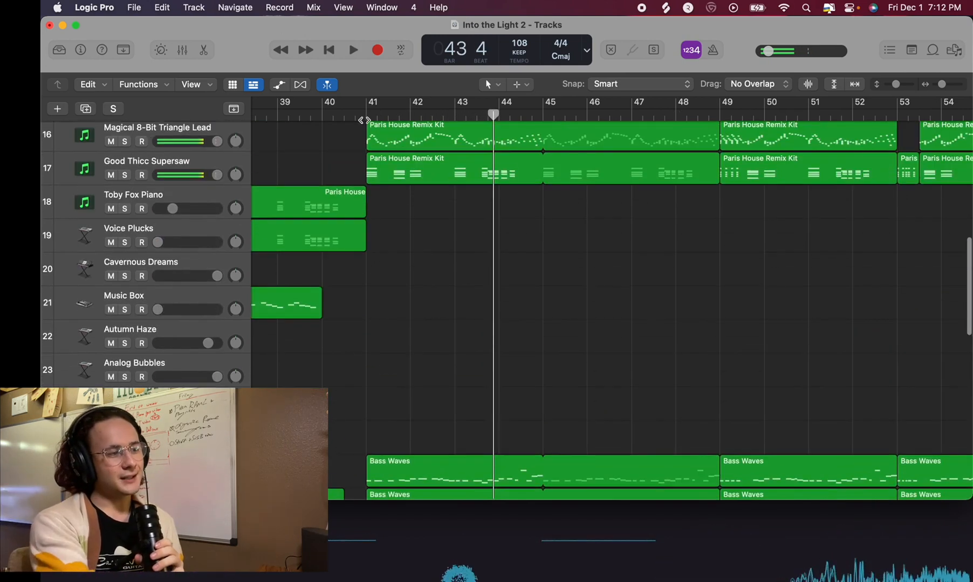
{"action": "key", "text": "space"}
- Solo the Empty Kit drum stack on track 35, play it from bar 37, and clear its solo
{"action": "scroll", "coordinate": [114, 202], "scroll_direction": "up", "scroll_amount": 2}
{"action": "scroll", "coordinate": [124, 204], "scroll_direction": "down", "scroll_amount": 10}
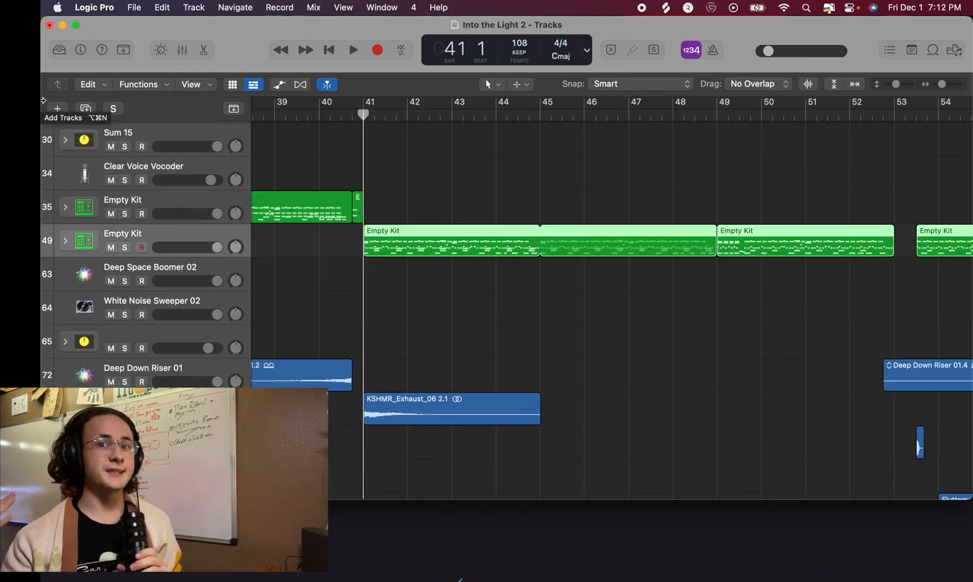
{"action": "scroll", "coordinate": [42, 101], "scroll_direction": "left", "scroll_amount": 5}
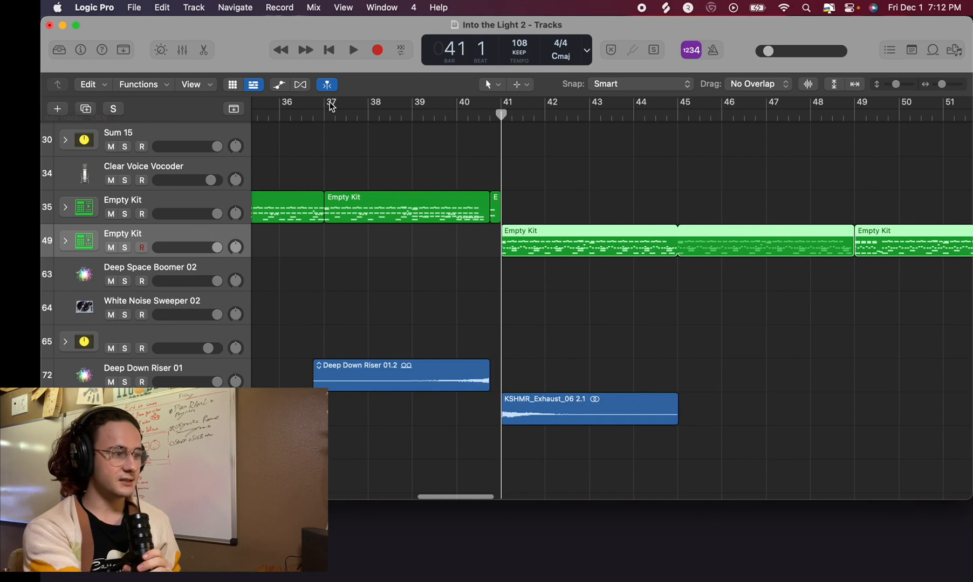
{"action": "left_click", "coordinate": [124, 215]}
{"action": "scroll", "coordinate": [122, 216], "scroll_direction": "left", "scroll_amount": 10}
{"action": "scroll", "coordinate": [122, 215], "scroll_direction": "right", "scroll_amount": 8}
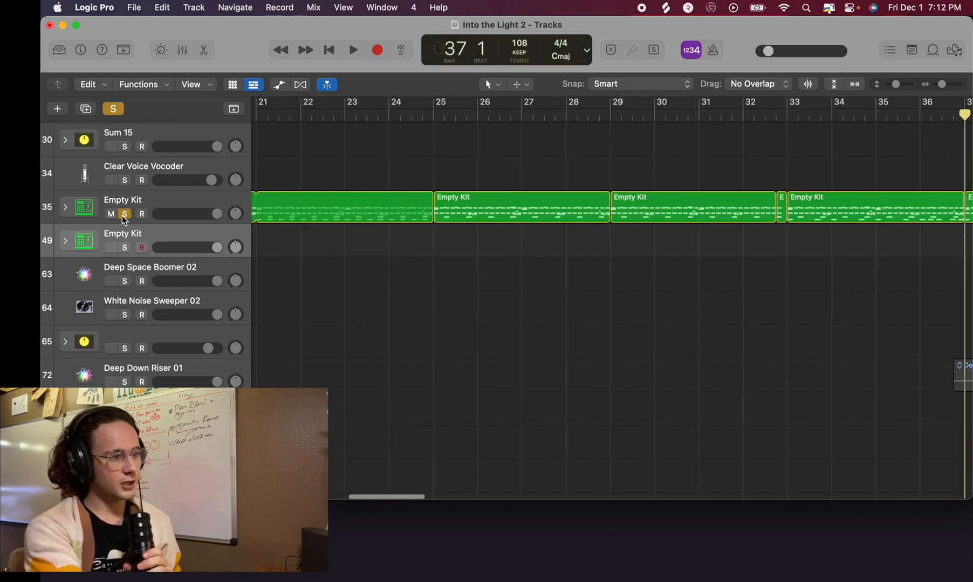
{"action": "scroll", "coordinate": [122, 216], "scroll_direction": "right", "scroll_amount": 6}
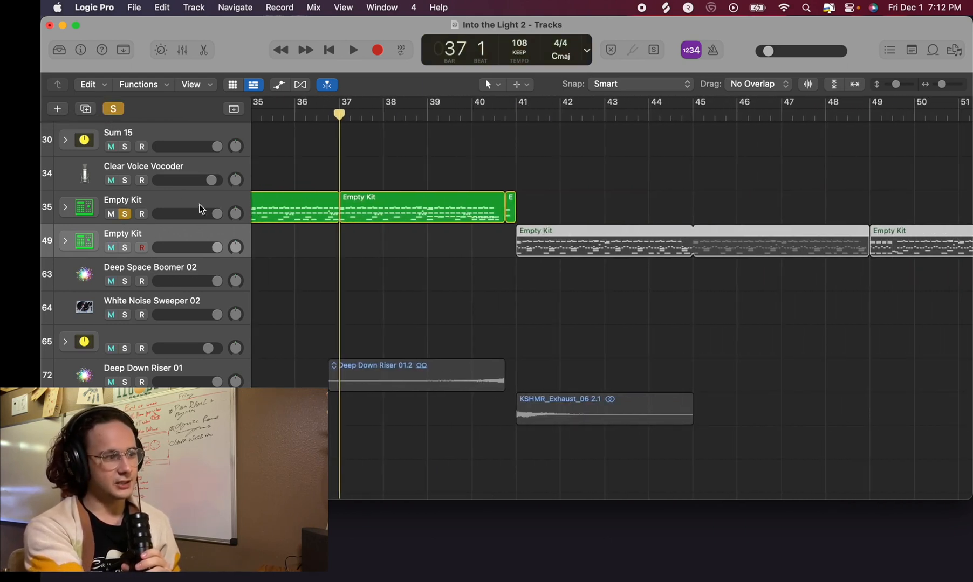
{"action": "key", "text": "space"}
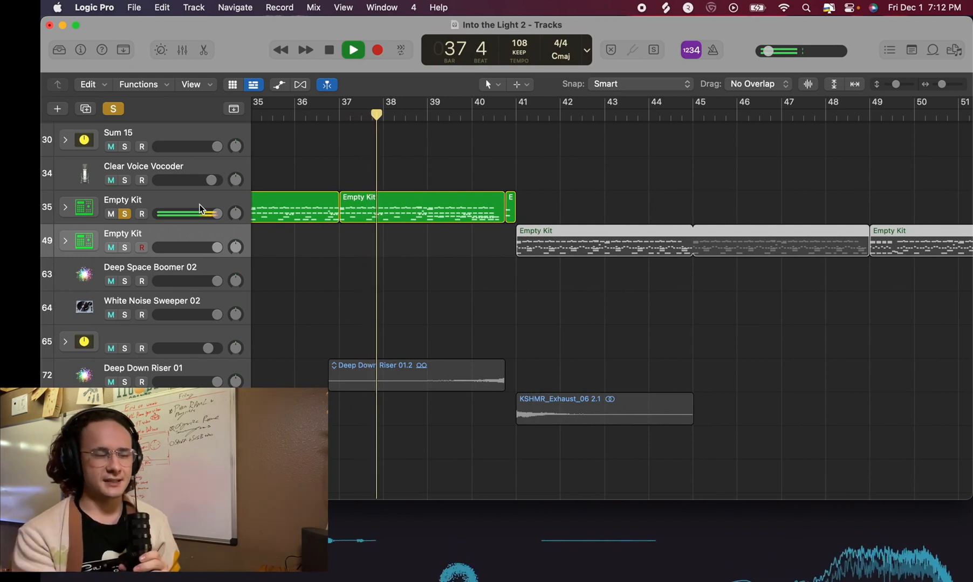
{"action": "key", "text": "space"}
{"action": "left_click", "coordinate": [124, 217]}
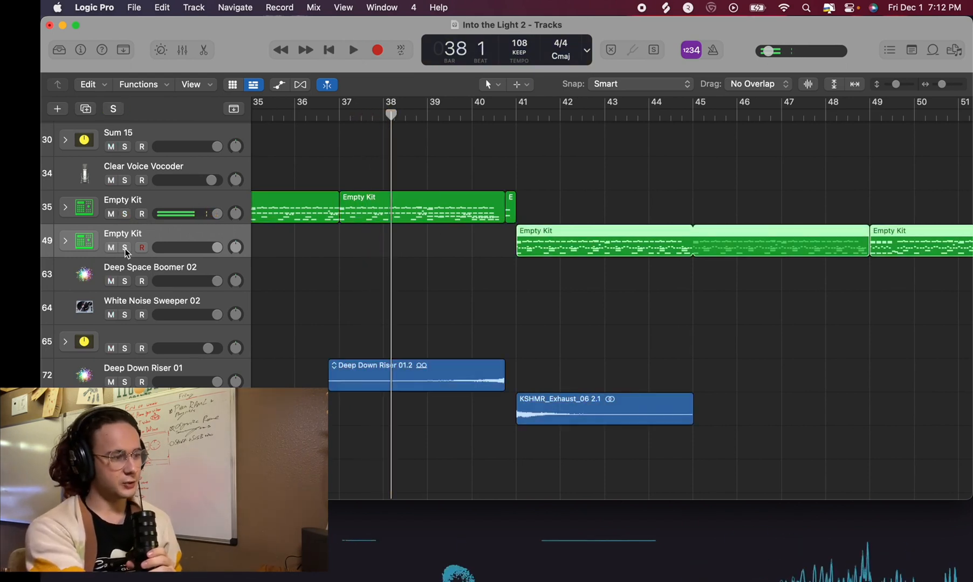
- Solo the Empty Kit stack on track 49, play it around bar 41, and expand it to show its individual drum tracks
{"action": "left_click", "coordinate": [125, 247]}
{"action": "left_click", "coordinate": [513, 125]}
{"action": "key", "text": "space"}
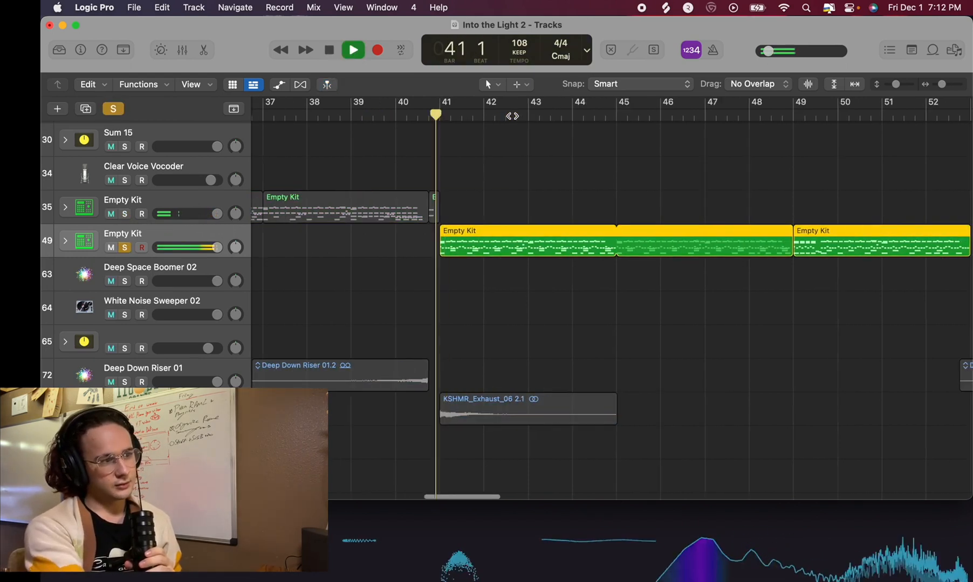
{"action": "left_click", "coordinate": [65, 241]}
{"action": "scroll", "coordinate": [395, 467], "scroll_direction": "down", "scroll_amount": 4}
{"action": "key", "text": "space"}
{"action": "scroll", "coordinate": [346, 349], "scroll_direction": "up", "scroll_amount": 4}
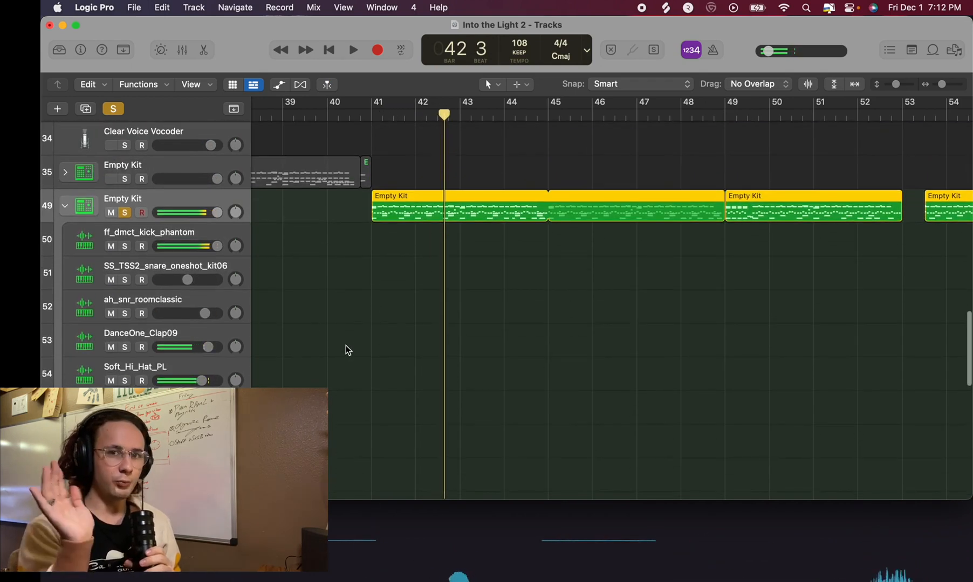
- Audition the soloed DanceOne_Clap09 and BLACKWINTERWELLS percussion tracks of the expanded kit from bar 41
{"action": "scroll", "coordinate": [346, 350], "scroll_direction": "down", "scroll_amount": 4}
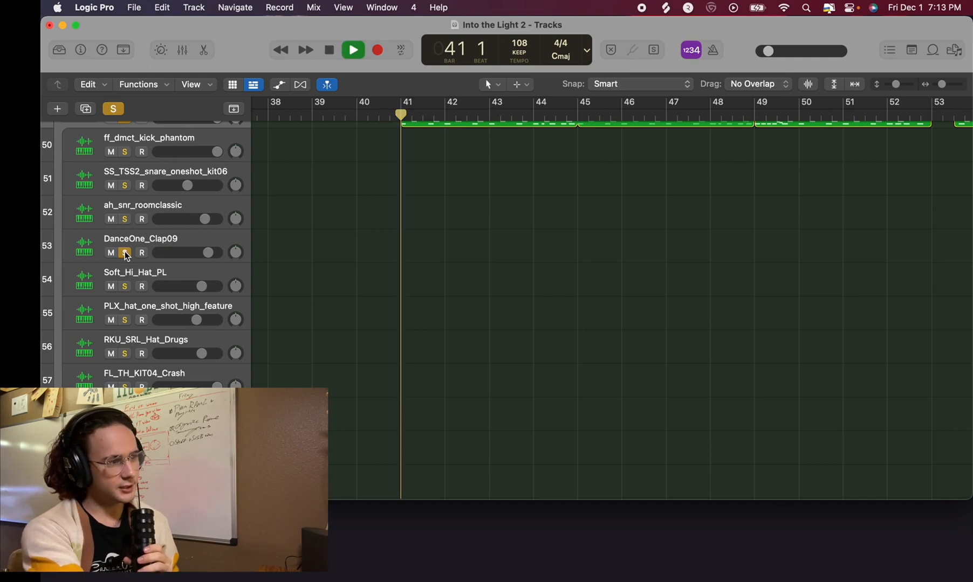
{"action": "key", "text": "space"}
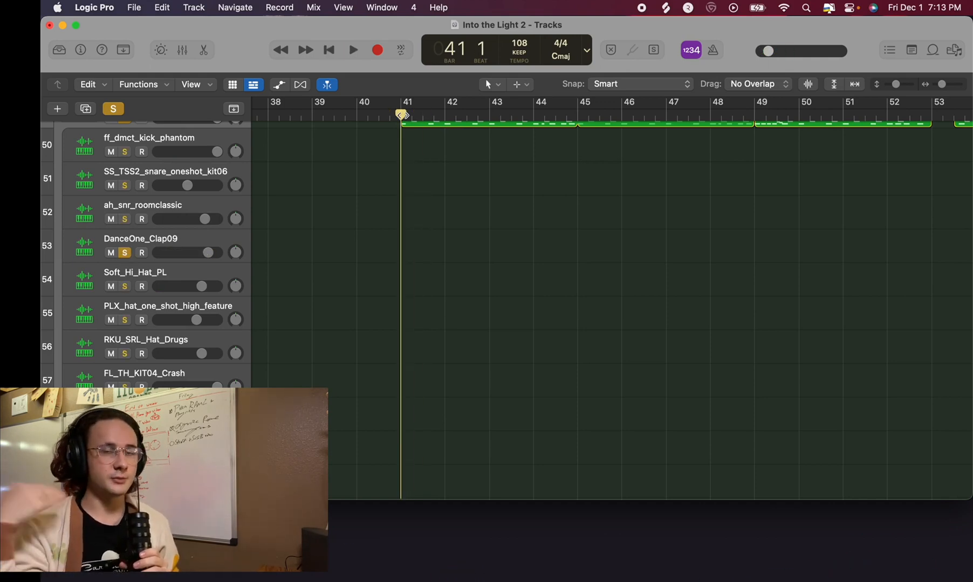
{"action": "scroll", "coordinate": [187, 368], "scroll_direction": "down", "scroll_amount": 10}
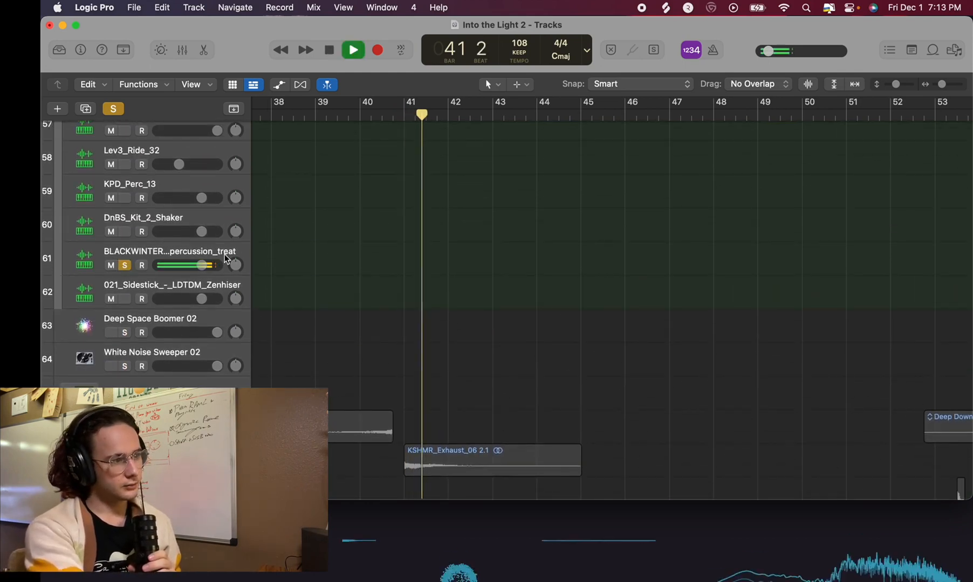
{"action": "key", "text": "space"}
- Inspect the BLACKWINTERWELLS_percussion_treat sample in Quick Sampler from its mixer channel, and close the plug-in and mixer
{"action": "left_click", "coordinate": [84, 275]}
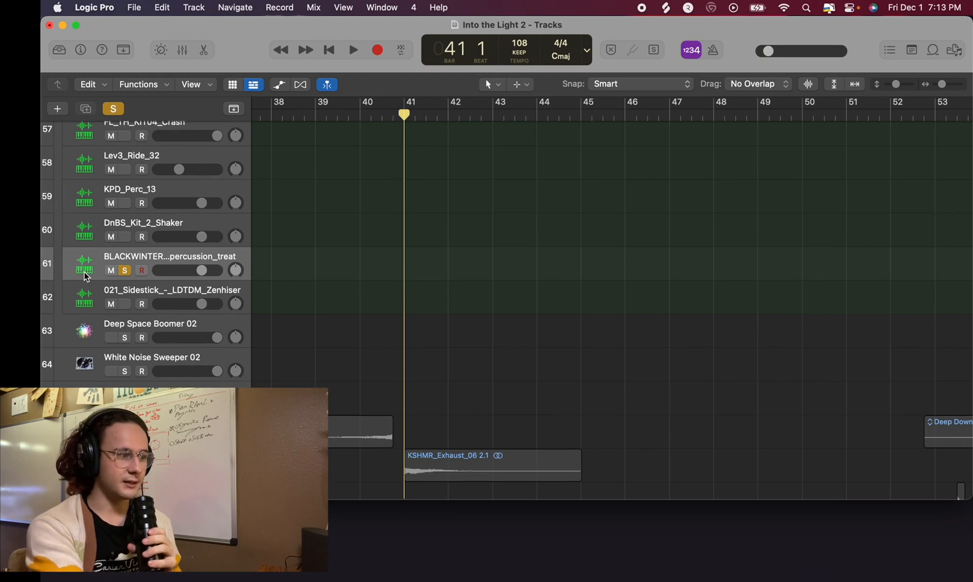
{"action": "key", "text": "x"}
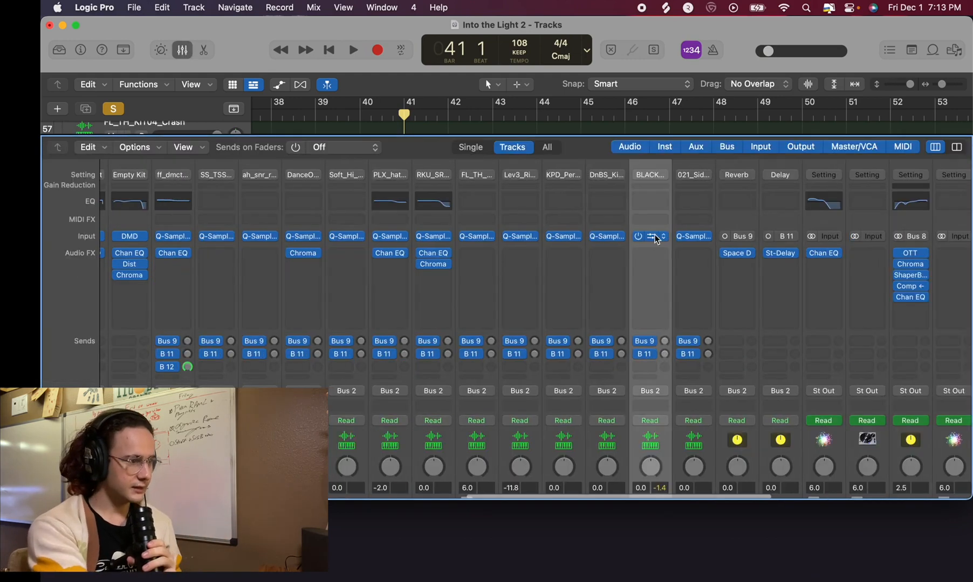
{"action": "left_click", "coordinate": [654, 237]}
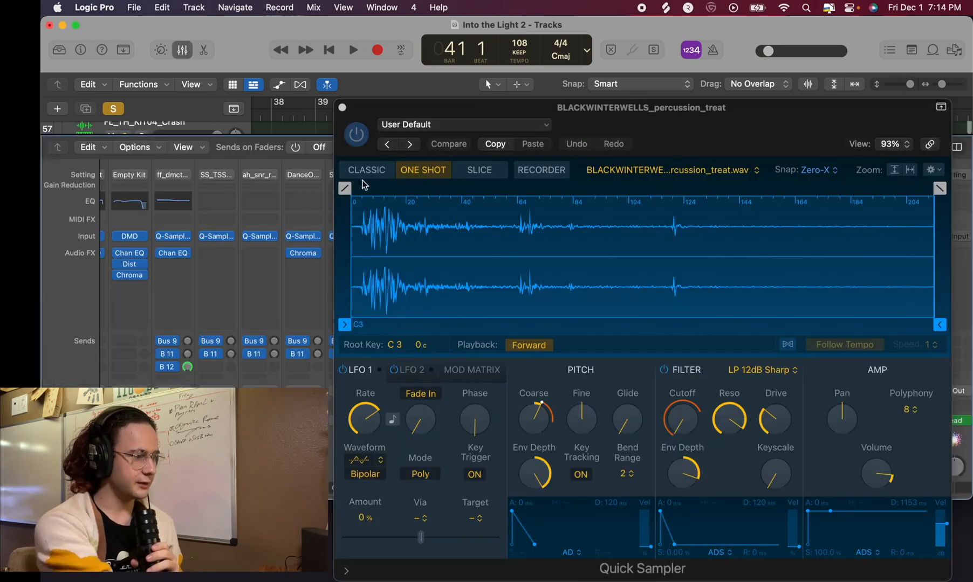
{"action": "key", "text": "x"}
{"action": "left_click_drag", "start_coordinate": [755, 122], "coordinate": [636, 60]}
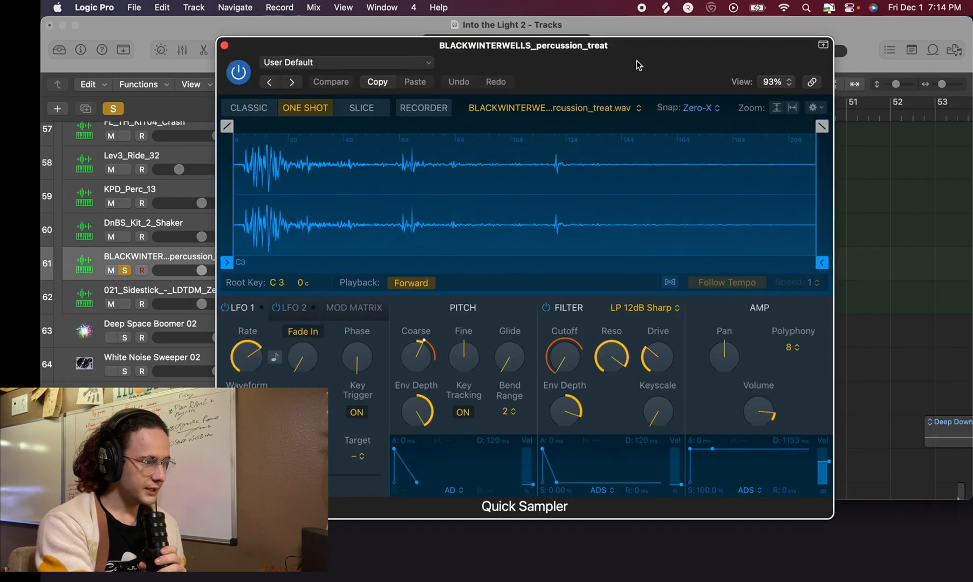
{"action": "left_click", "coordinate": [224, 45]}
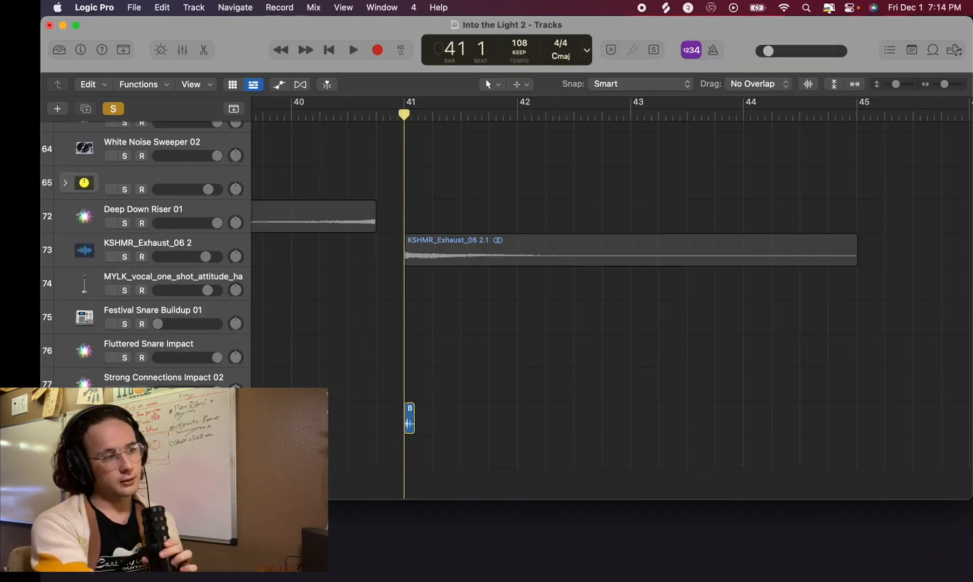
- Play the short blue audio region at bar 41 below the effects tracks twice
{"action": "key", "text": "space"}
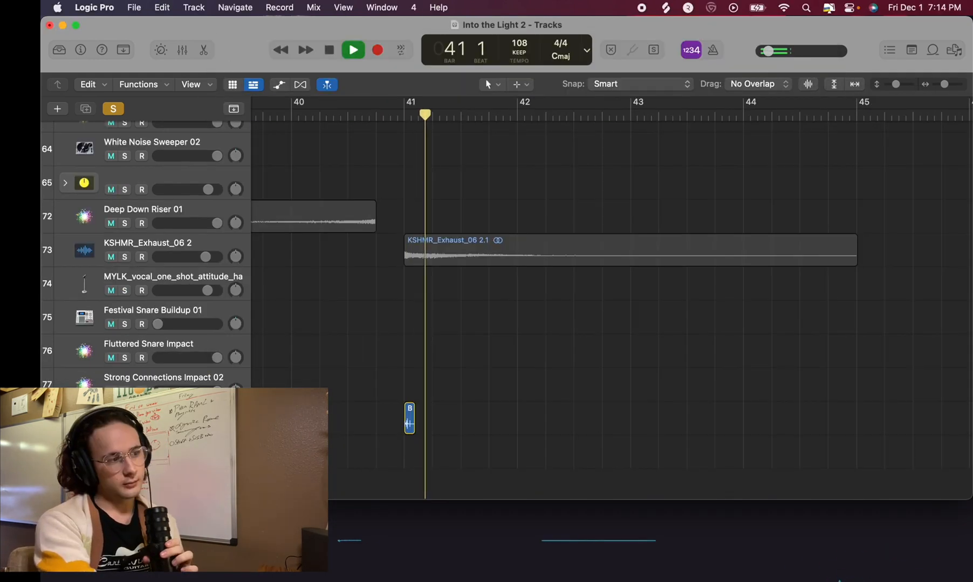
{"action": "key", "text": "space"}
{"action": "left_click", "coordinate": [398, 114]}
{"action": "key", "text": "space"}
{"action": "key", "text": "space"}
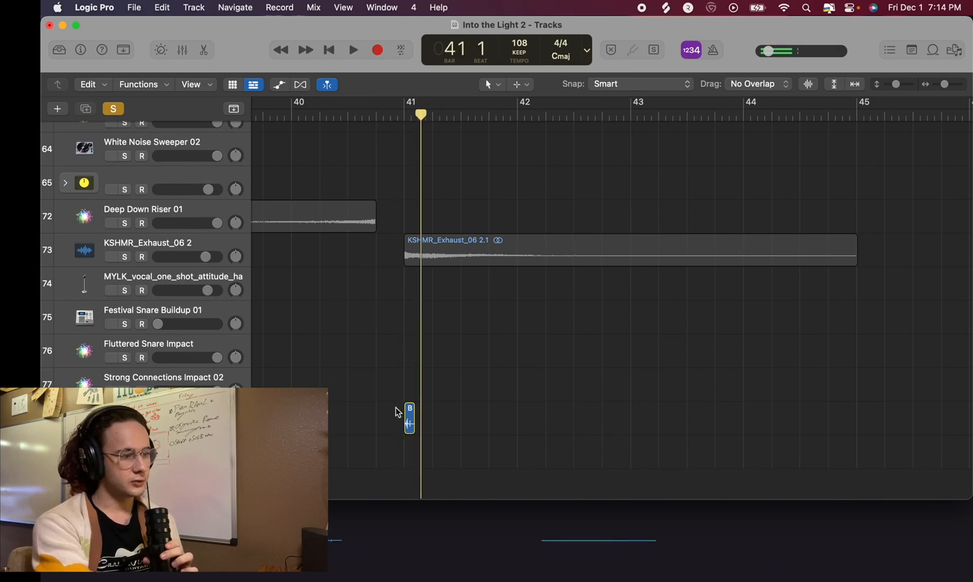
- Return to the BLACKWINTERWELLS percussion track, reopen its Quick Sampler to check the settings, and close it
{"action": "scroll", "coordinate": [417, 415], "scroll_direction": "up", "scroll_amount": 15}
{"action": "scroll", "coordinate": [394, 157], "scroll_direction": "down", "scroll_amount": 7}
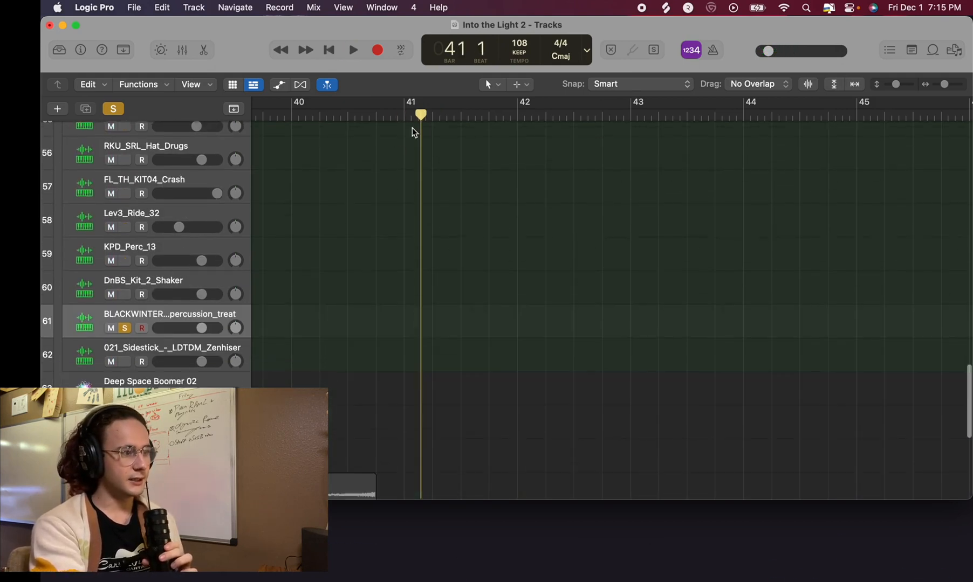
{"action": "left_click", "coordinate": [425, 114]}
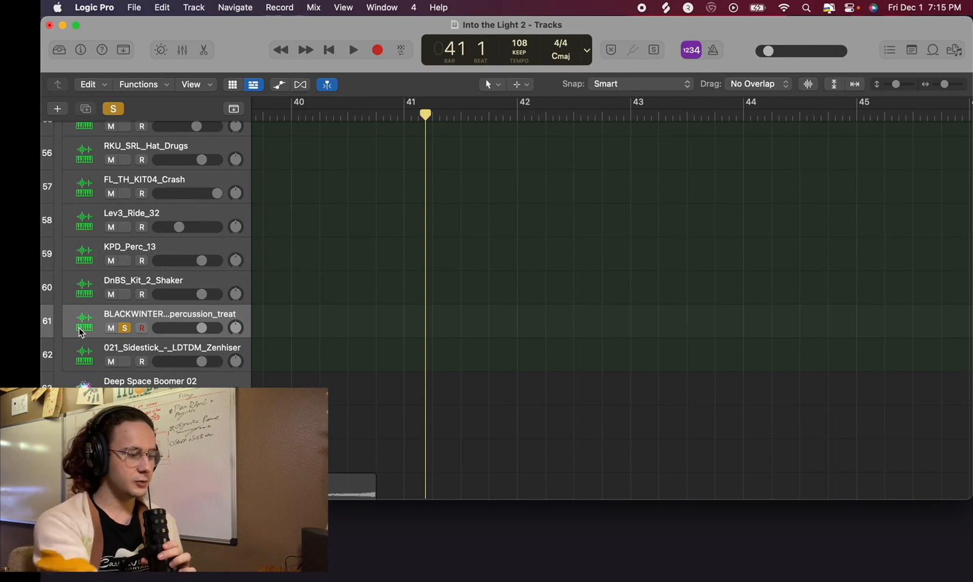
{"action": "key", "text": "x"}
{"action": "left_click", "coordinate": [650, 236]}
{"action": "key", "text": "x"}
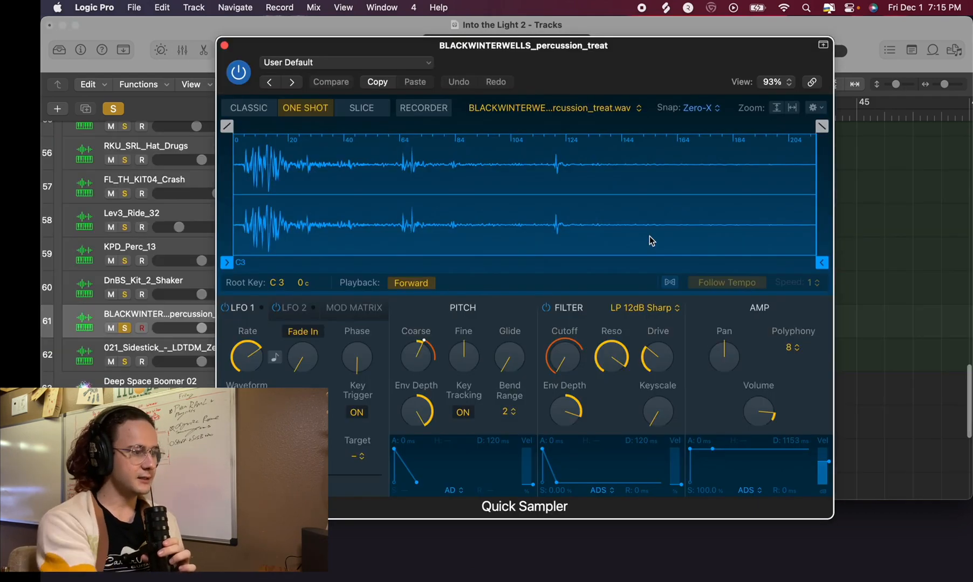
{"action": "left_click", "coordinate": [224, 48]}
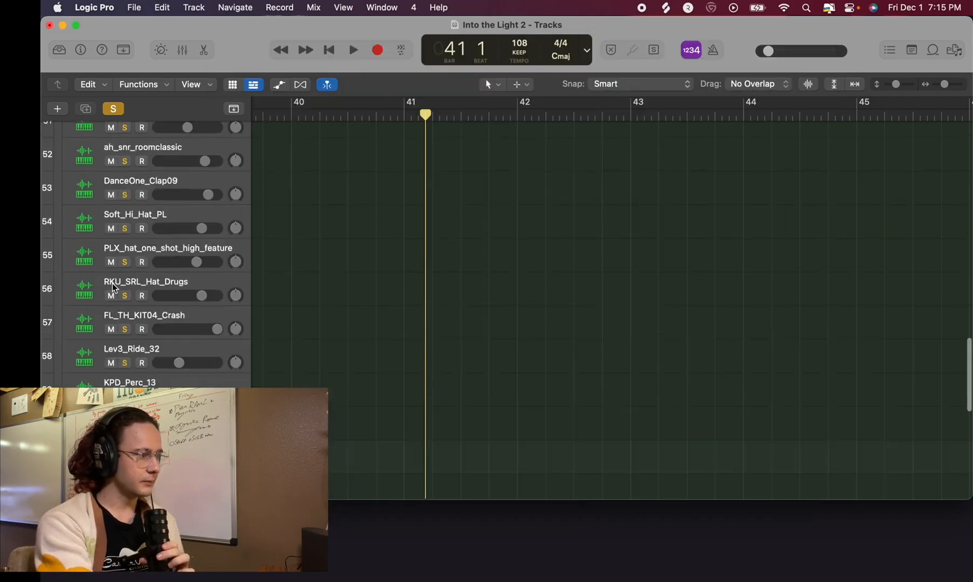
- Open Drum Machine Designer for the Empty Kit on track 49, show the pad controls of the BLACKWINTERWELLS percussion pad, and close it
{"action": "scroll", "coordinate": [92, 172], "scroll_direction": "up", "scroll_amount": 5}
{"action": "left_click", "coordinate": [82, 148]}
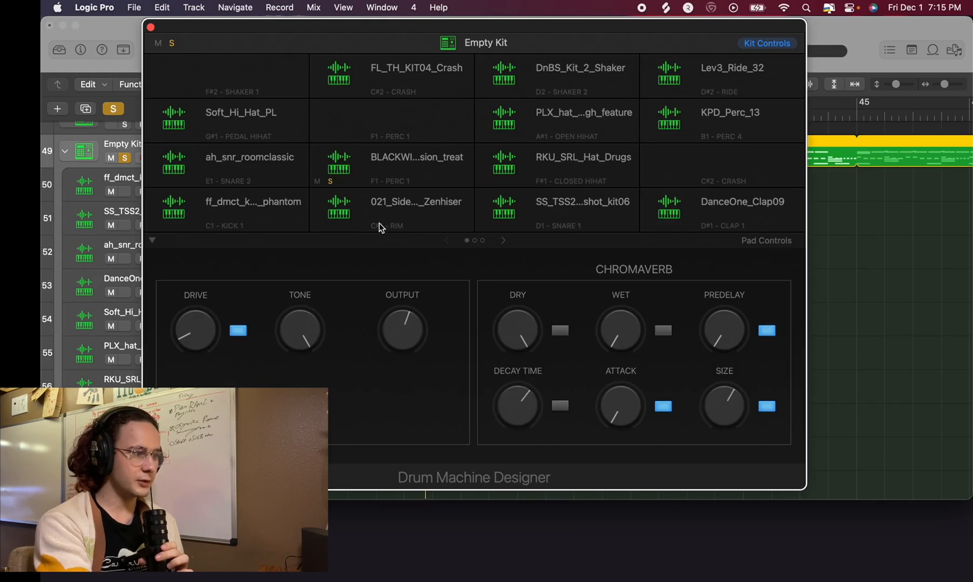
{"action": "left_click", "coordinate": [422, 164]}
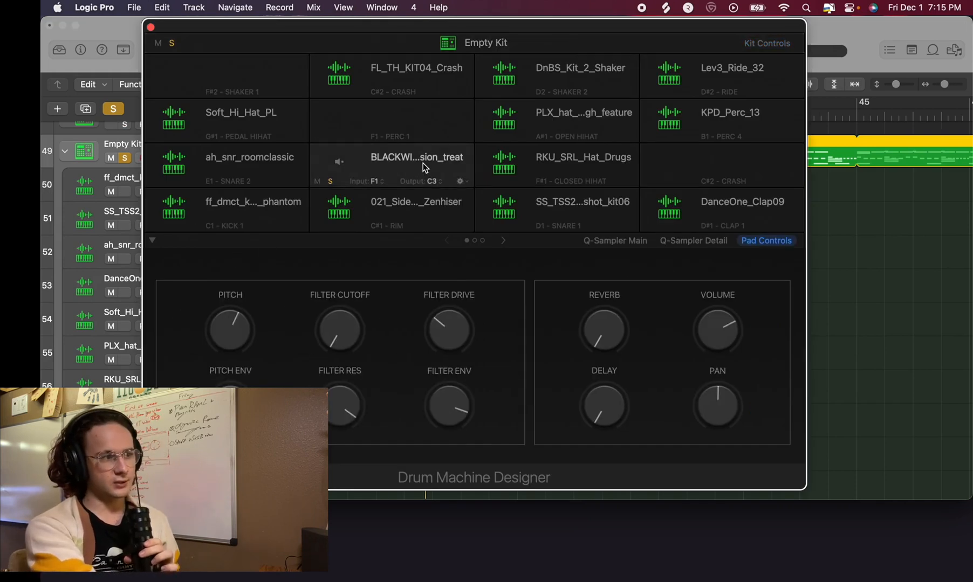
{"action": "mouse_move", "coordinate": [227, 336]}
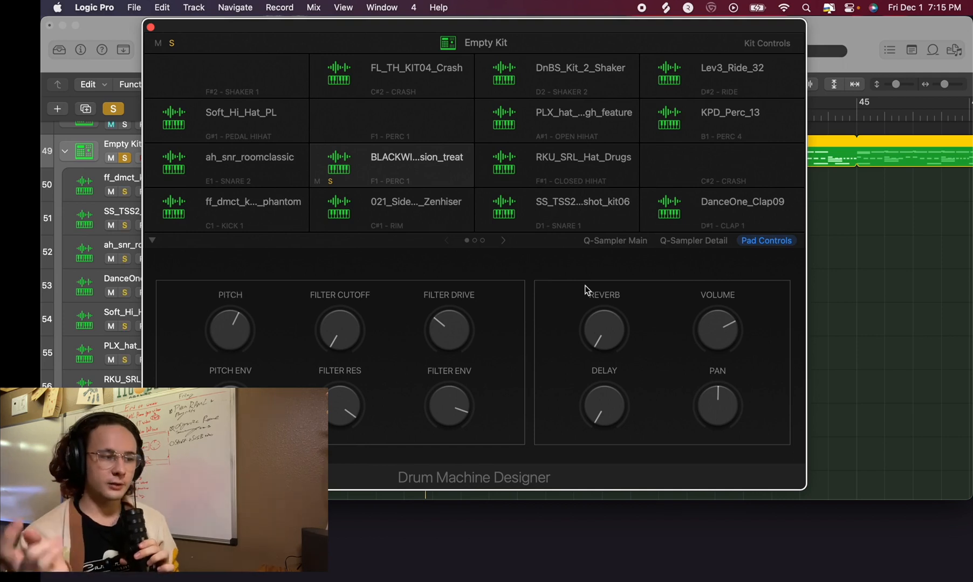
{"action": "left_click", "coordinate": [858, 251]}
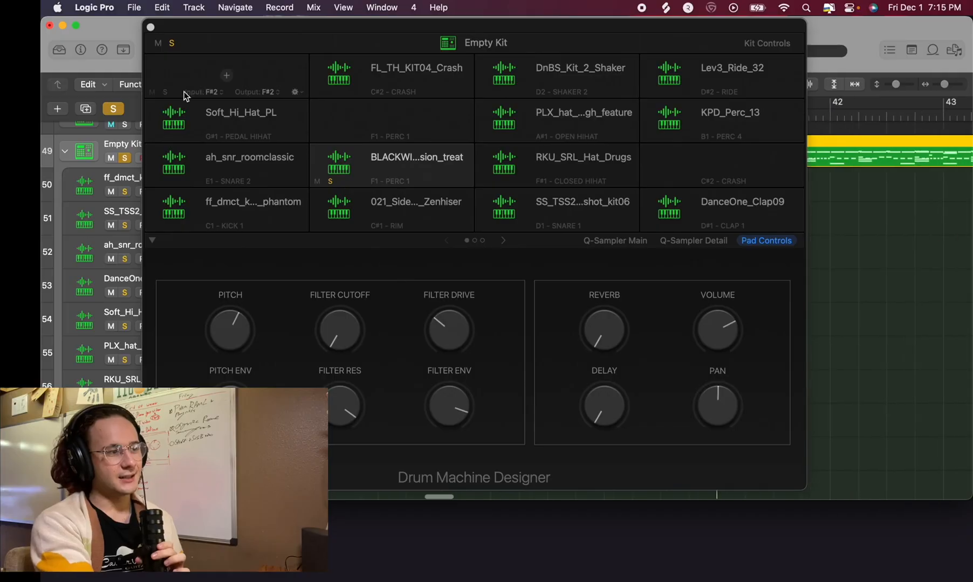
{"action": "left_click", "coordinate": [151, 27]}
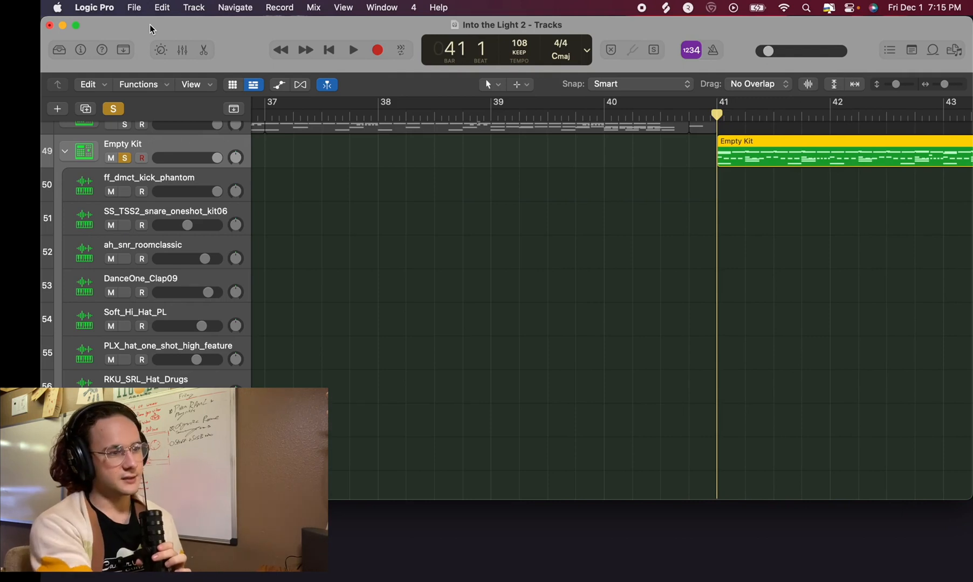
- Play the soloed Magical 8-Bit Triangle Lead on track 16 from bar 41, following its regions until playback is stopped
{"action": "key", "text": "space"}
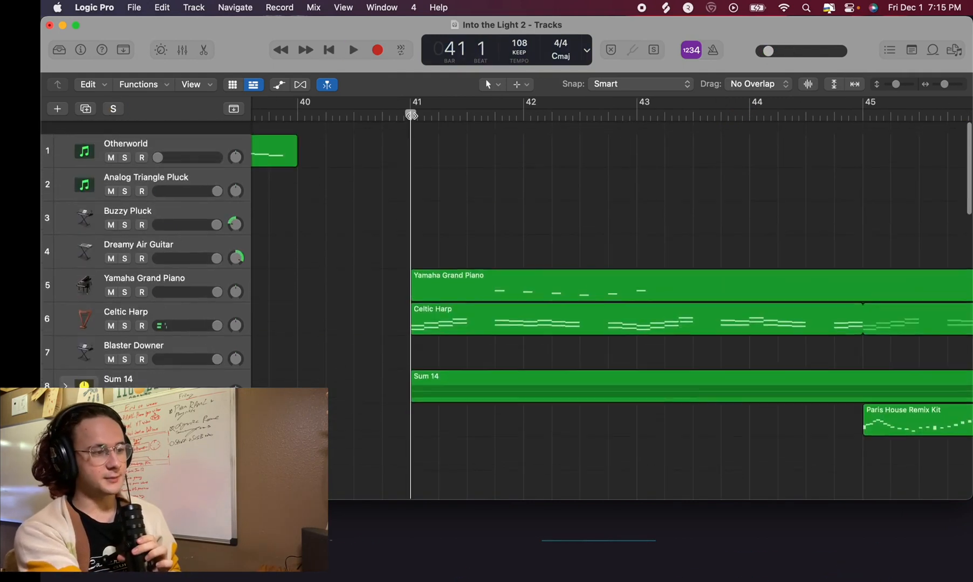
{"action": "scroll", "coordinate": [410, 116], "scroll_direction": "down", "scroll_amount": 10}
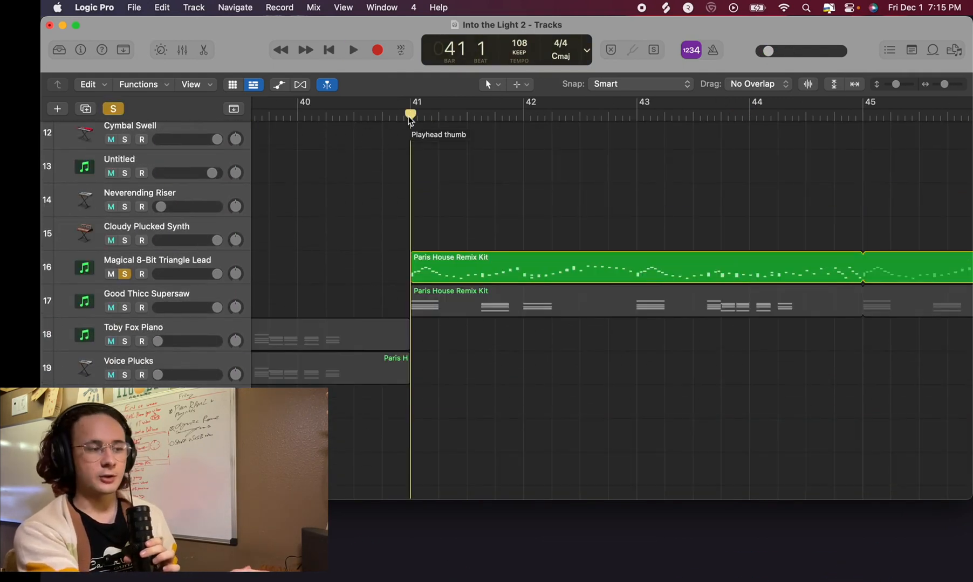
{"action": "key", "text": "space"}
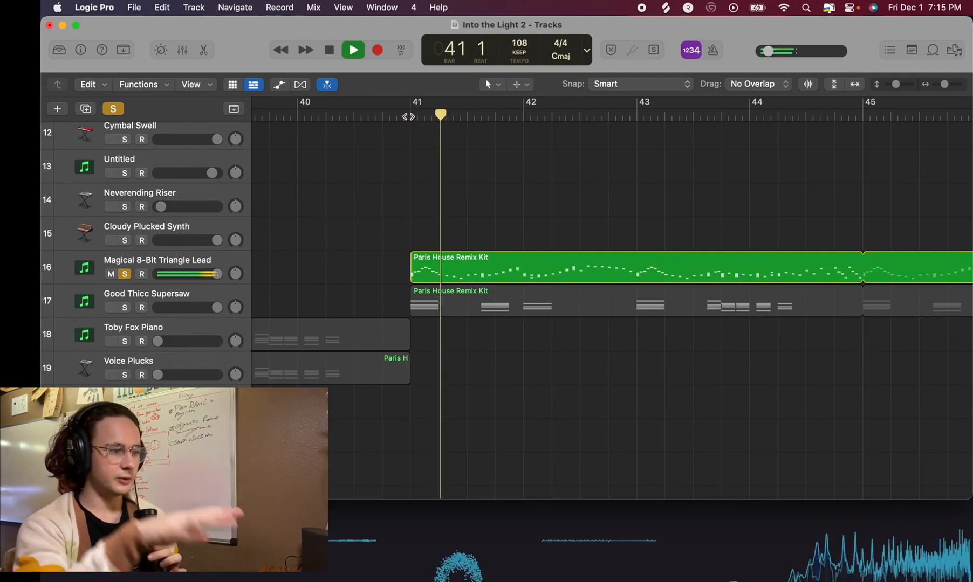
{"action": "scroll", "coordinate": [533, 166], "scroll_direction": "right", "scroll_amount": 5}
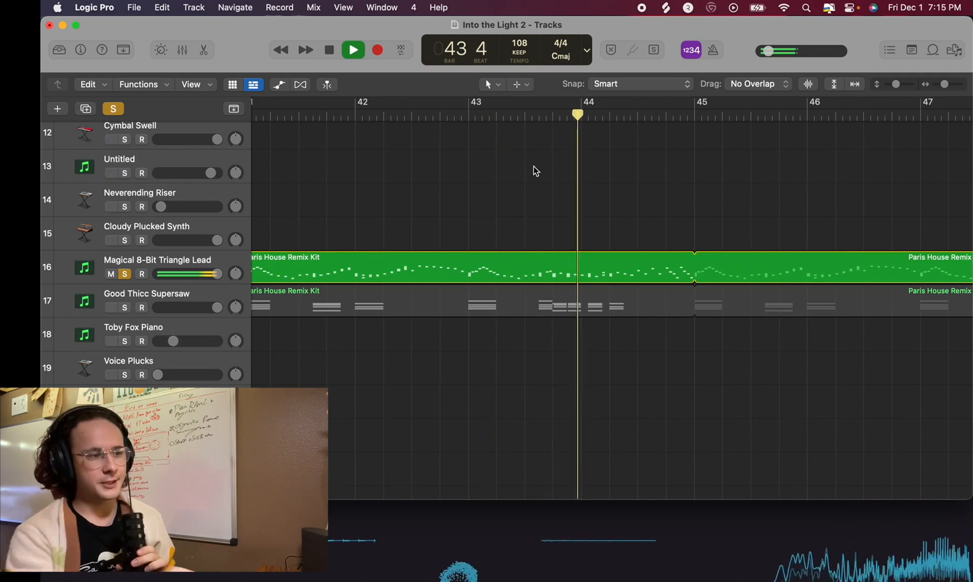
{"action": "scroll", "coordinate": [600, 243], "scroll_direction": "right", "scroll_amount": 2}
{"action": "scroll", "coordinate": [600, 244], "scroll_direction": "down", "scroll_amount": 5}
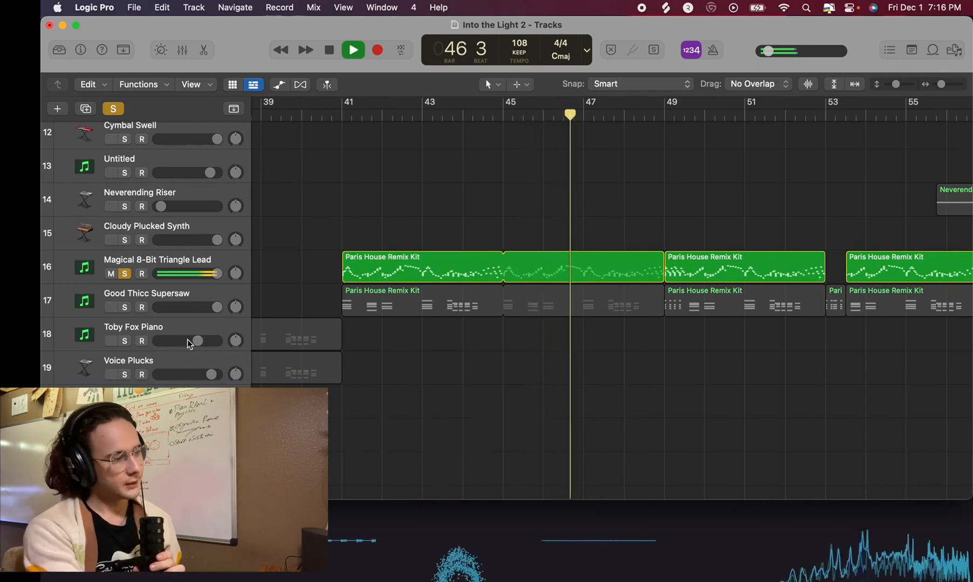
{"action": "scroll", "coordinate": [191, 341], "scroll_direction": "down", "scroll_amount": 4}
{"action": "key", "text": "space"}
- Switch the solo from the Magical 8-Bit Triangle Lead to Good Thicc Supersaw, play it from bar 41, and select its track
{"action": "left_click", "coordinate": [124, 194]}
{"action": "left_click", "coordinate": [125, 161]}
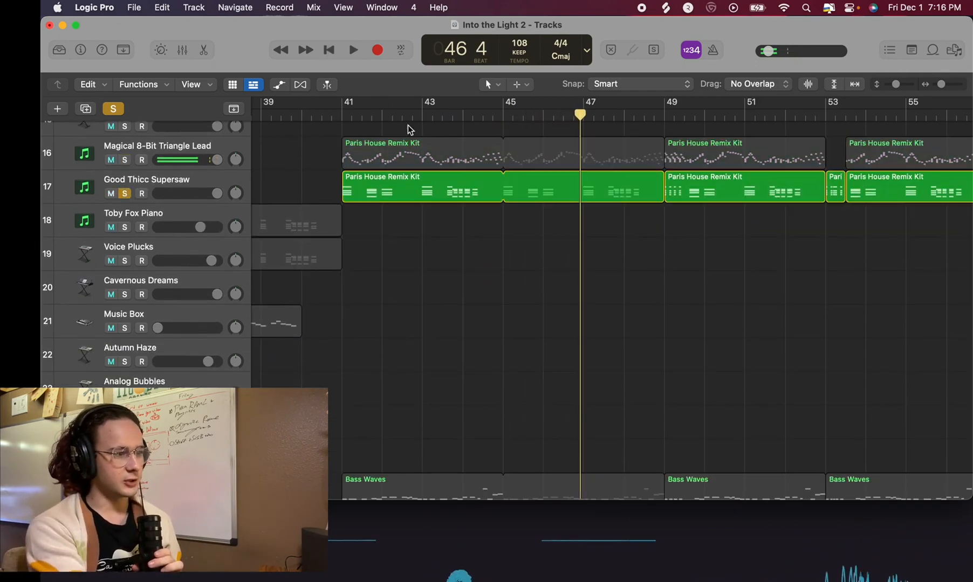
{"action": "left_click", "coordinate": [339, 112]}
{"action": "key", "text": "space"}
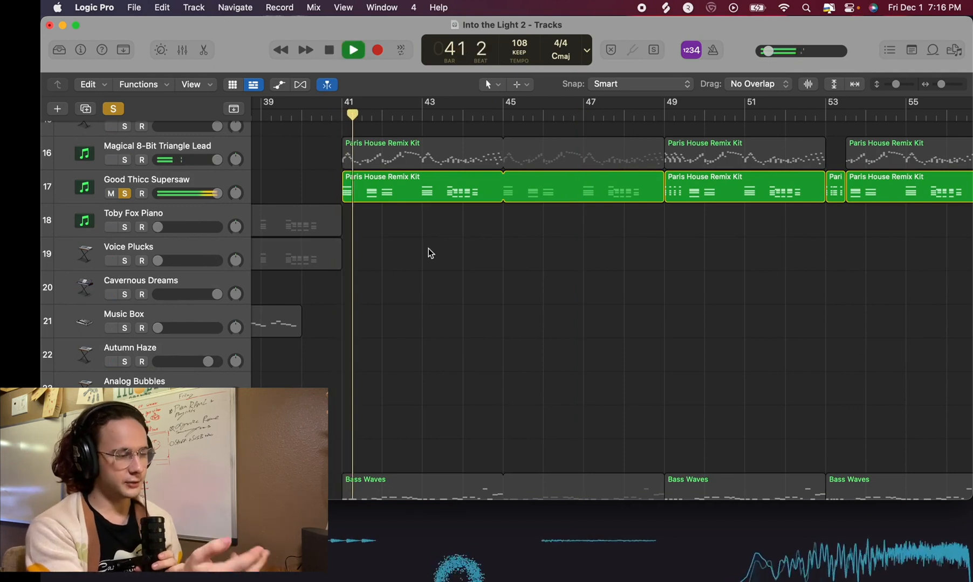
{"action": "scroll", "coordinate": [428, 249], "scroll_direction": "down", "scroll_amount": 1}
{"action": "left_click", "coordinate": [85, 152]}
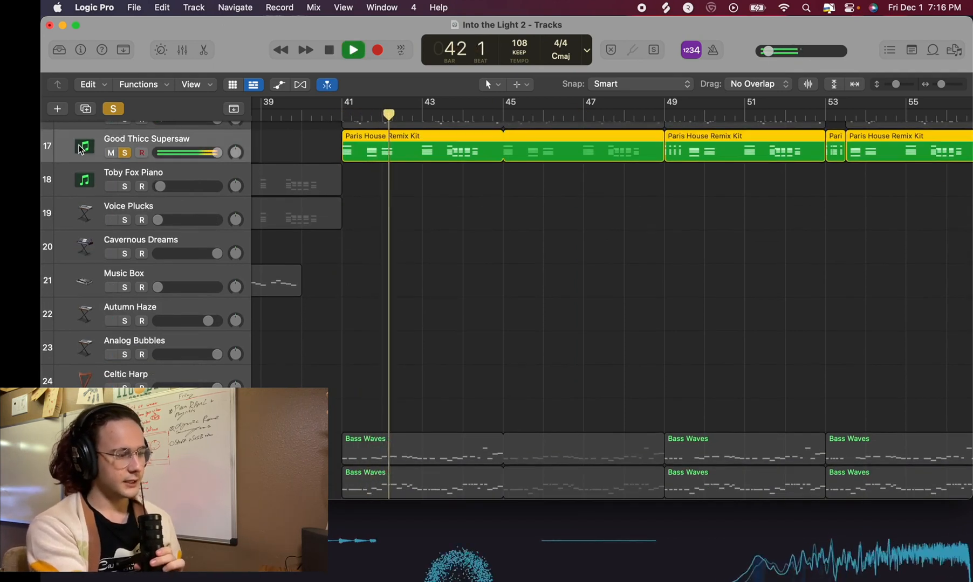
- Inspect ShaperBox 3 on the Good Thicc Supersaw mixer channel, close the plug-in and mixer, and stop playback
{"action": "key", "text": "x"}
{"action": "scroll", "coordinate": [184, 317], "scroll_direction": "left", "scroll_amount": 15}
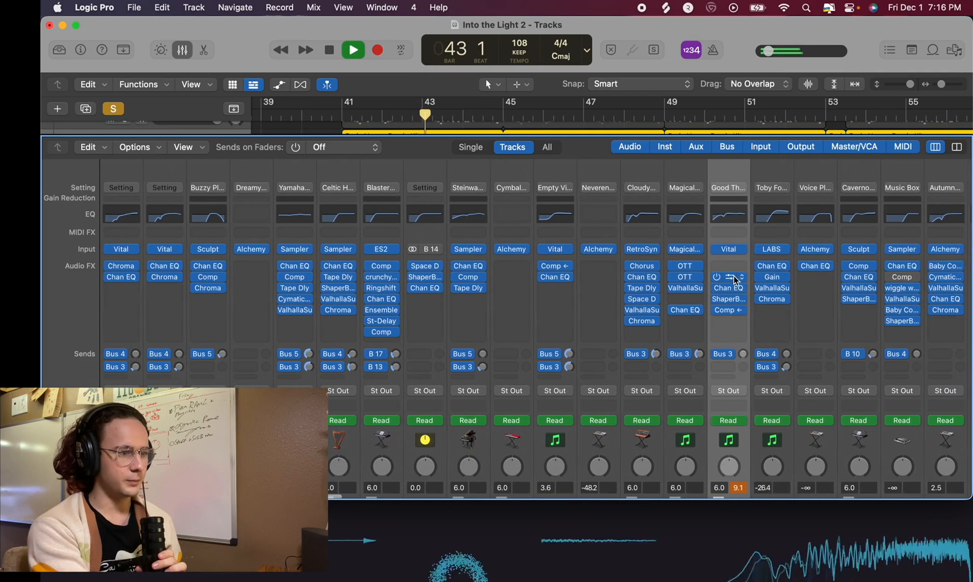
{"action": "left_click", "coordinate": [729, 300]}
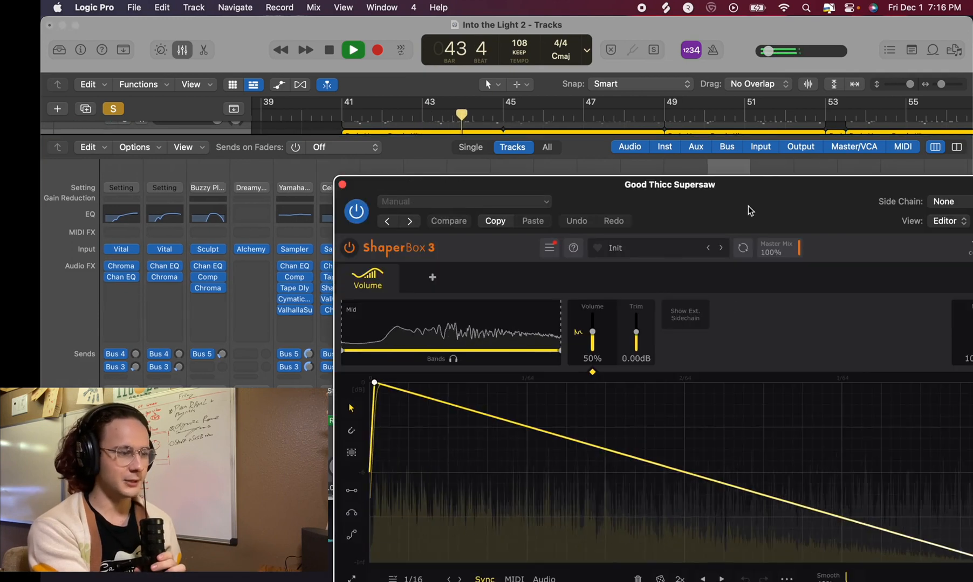
{"action": "left_click_drag", "start_coordinate": [748, 207], "coordinate": [631, 159]}
{"action": "key", "text": "x"}
{"action": "key", "text": "space"}
{"action": "left_click", "coordinate": [226, 138]}
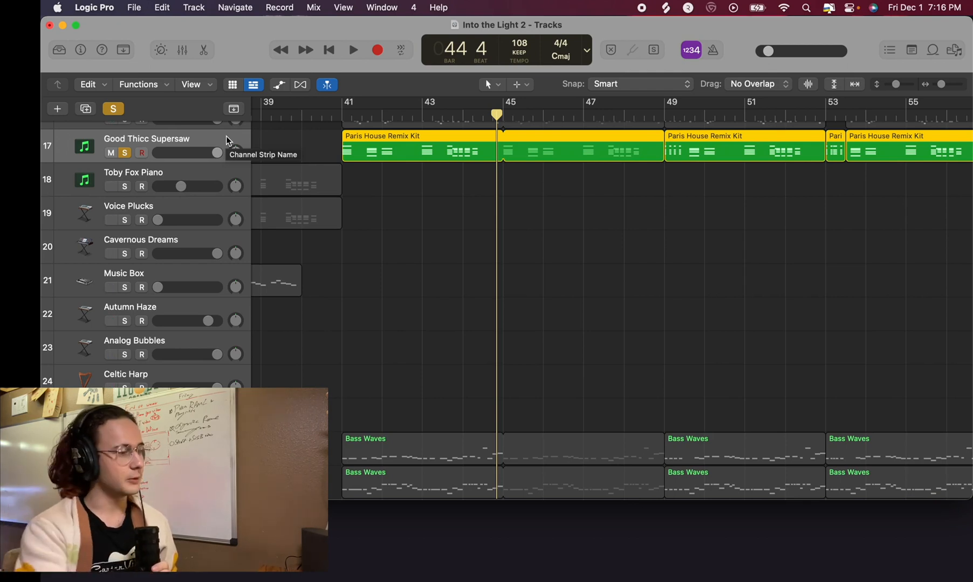
- Solo only the Deep Sub Bass on track 26, select it, and play it from bar 41
{"action": "scroll", "coordinate": [341, 113], "scroll_direction": "up", "scroll_amount": 2}
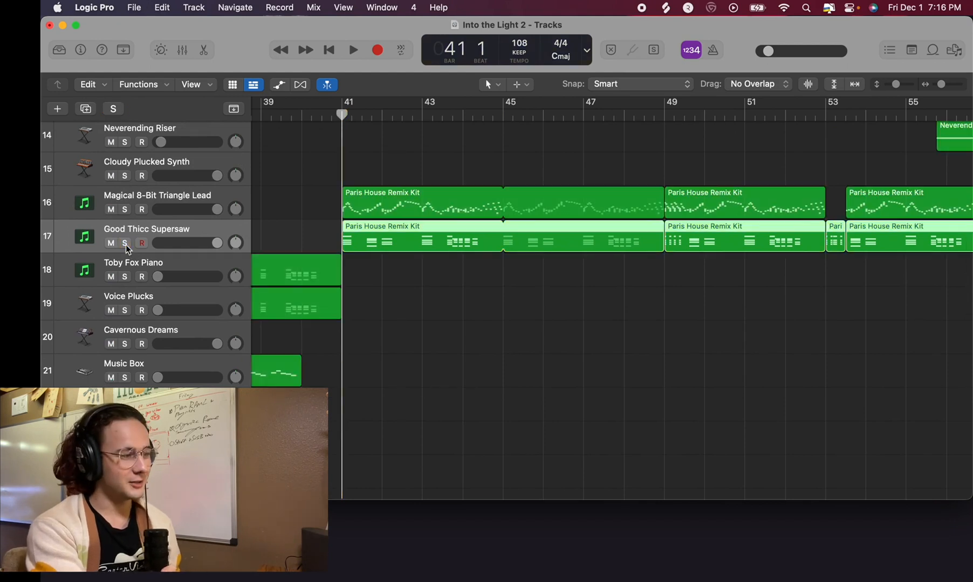
{"action": "scroll", "coordinate": [125, 245], "scroll_direction": "down", "scroll_amount": 8}
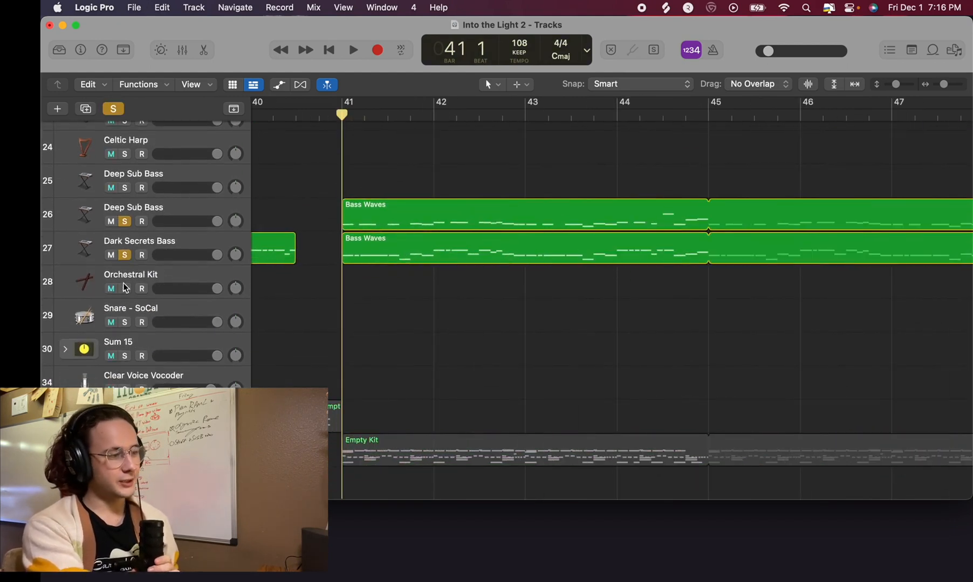
{"action": "left_click", "coordinate": [125, 256]}
{"action": "left_click", "coordinate": [81, 216]}
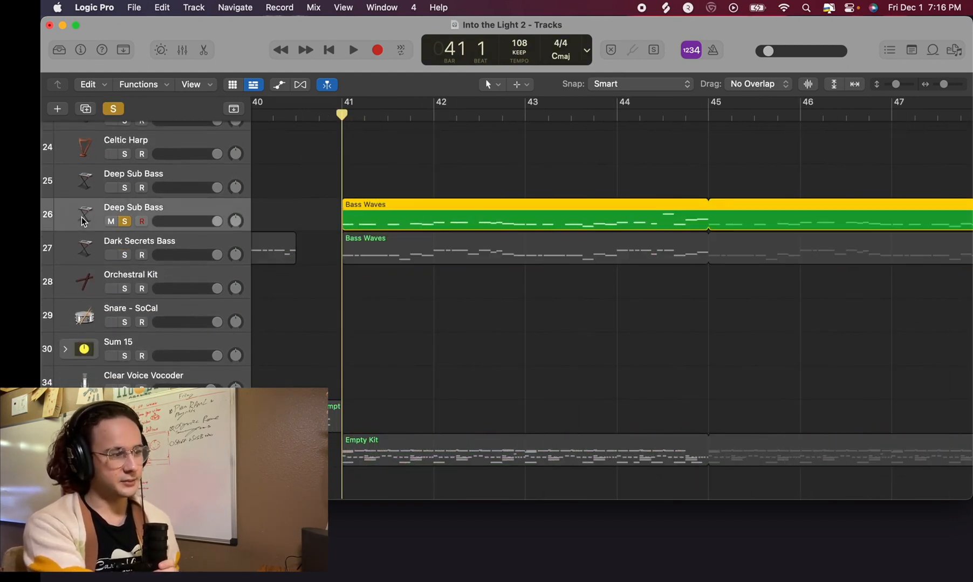
{"action": "key", "text": "space"}
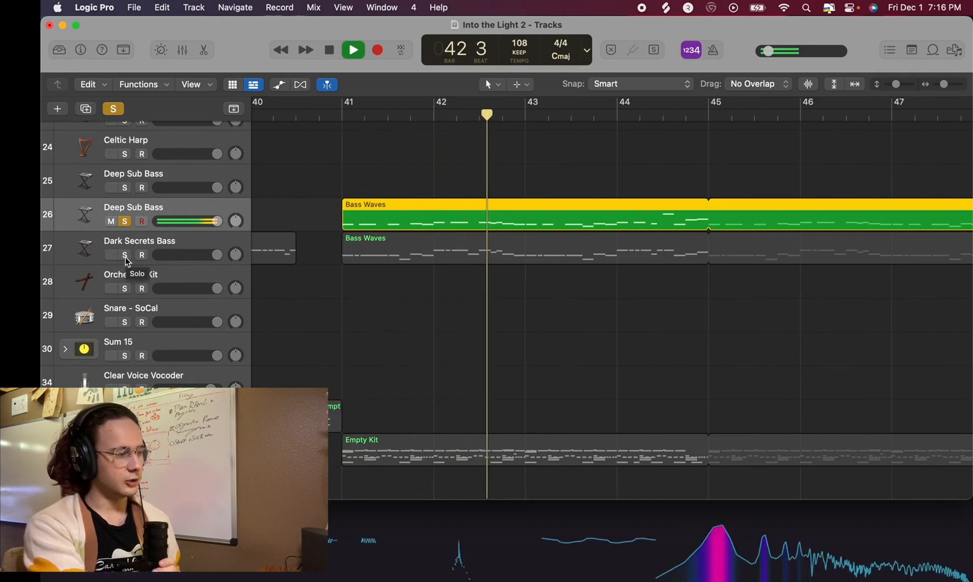
- Switch the solo to Dark Secrets Bass on track 27 during playback, and stop after listening
{"action": "left_click", "coordinate": [125, 255]}
{"action": "left_click", "coordinate": [124, 222]}
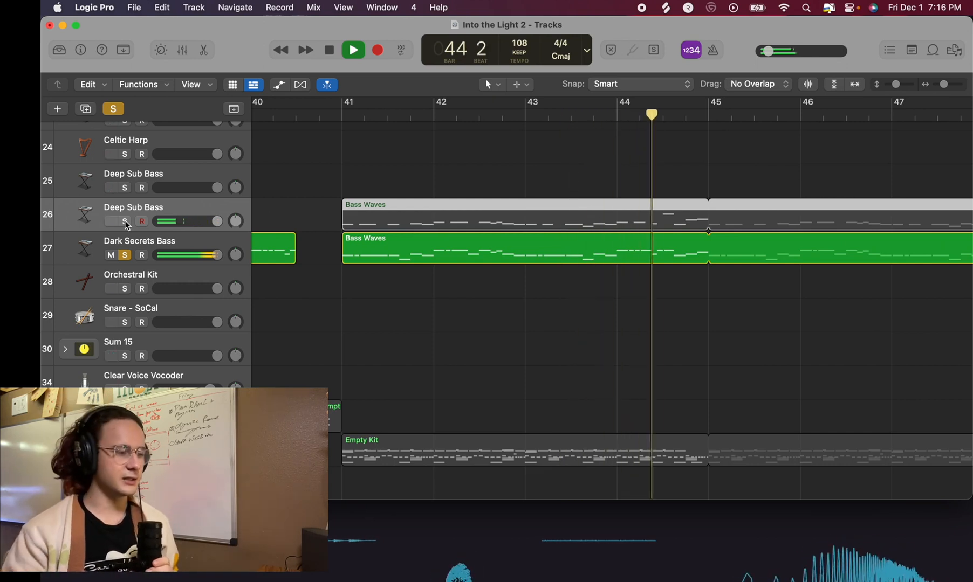
{"action": "key", "text": "space"}
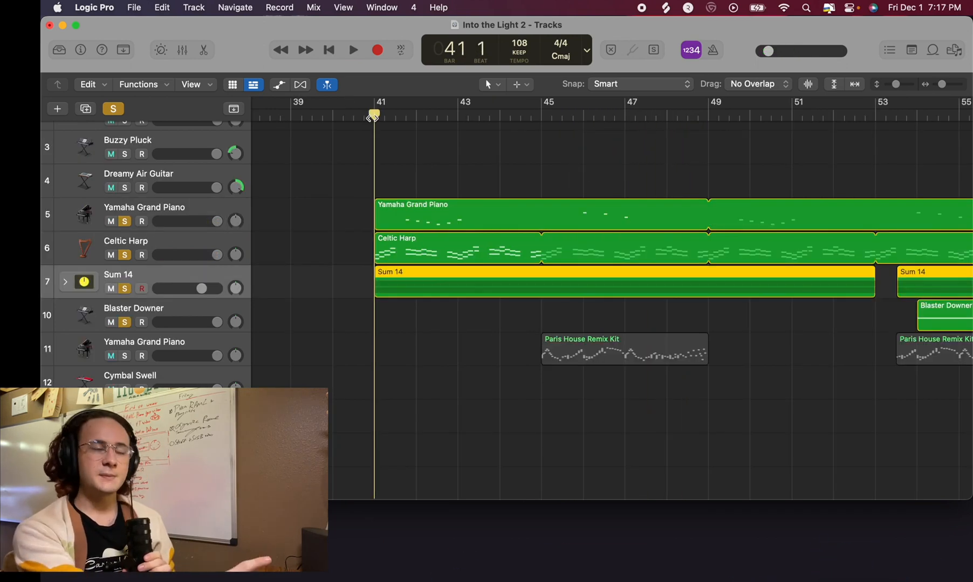
- Play the soloed piano, harp and Sum 14 tracks from bar 41, expanding Sum 14 to show its 16mm Dream Sequence regions
{"action": "key", "text": "space"}
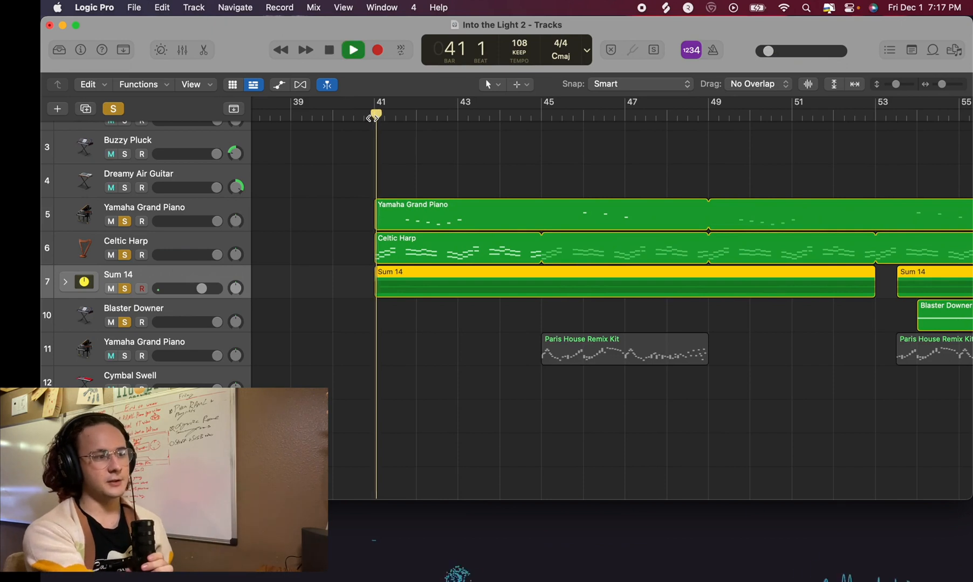
{"action": "left_click", "coordinate": [82, 244]}
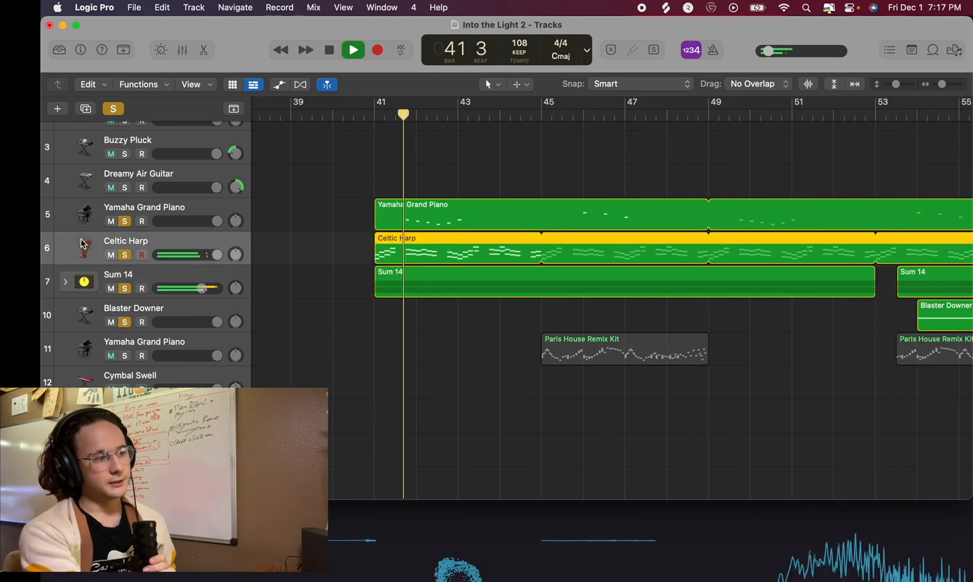
{"action": "left_click", "coordinate": [86, 212]}
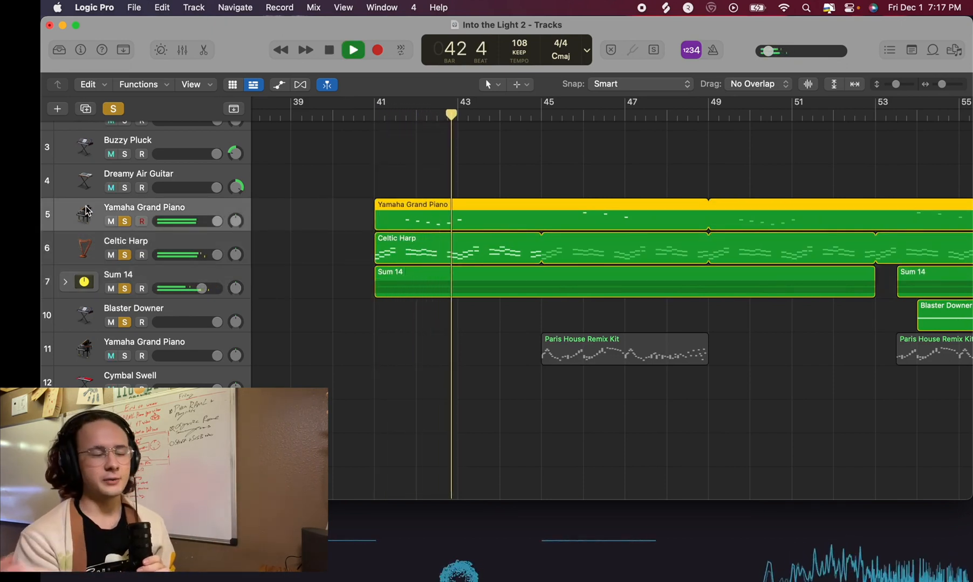
{"action": "left_click", "coordinate": [65, 282]}
{"action": "left_click", "coordinate": [413, 316]}
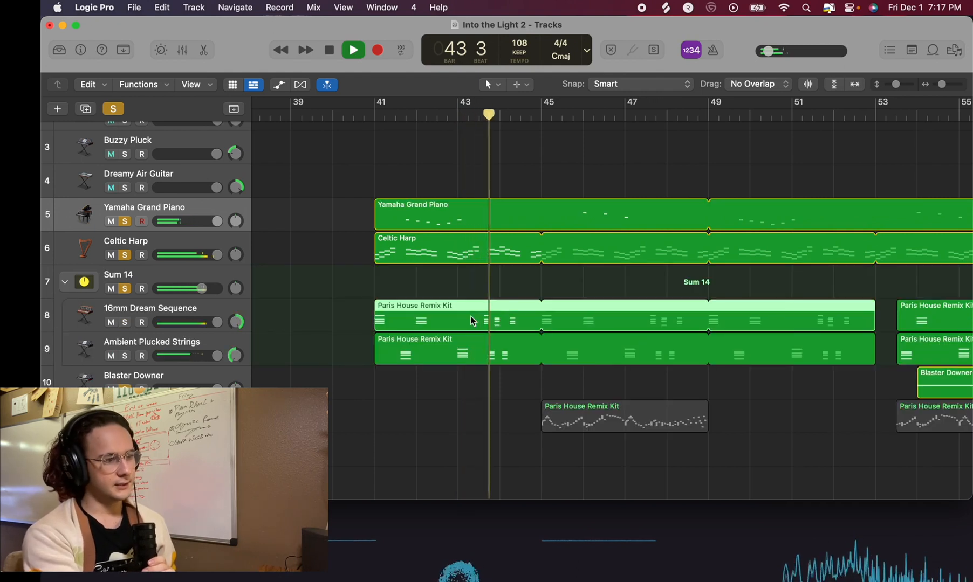
{"action": "scroll", "coordinate": [507, 453], "scroll_direction": "down", "scroll_amount": 5}
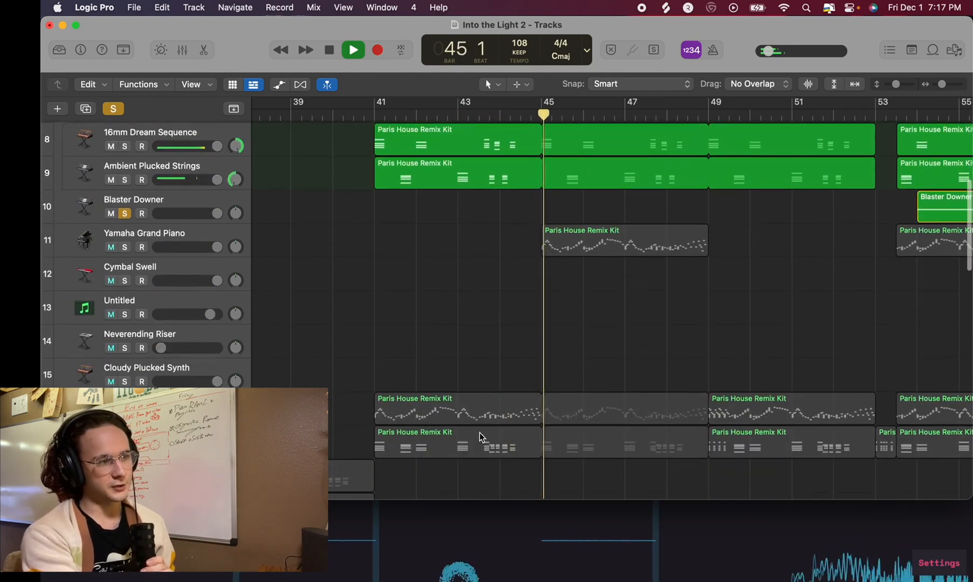
- Inspect the effects chain of the 16mm Dream Sequence track in the mixer, and close the mixer
{"action": "scroll", "coordinate": [452, 144], "scroll_direction": "up", "scroll_amount": 2}
{"action": "left_click", "coordinate": [77, 200]}
{"action": "key", "text": "x"}
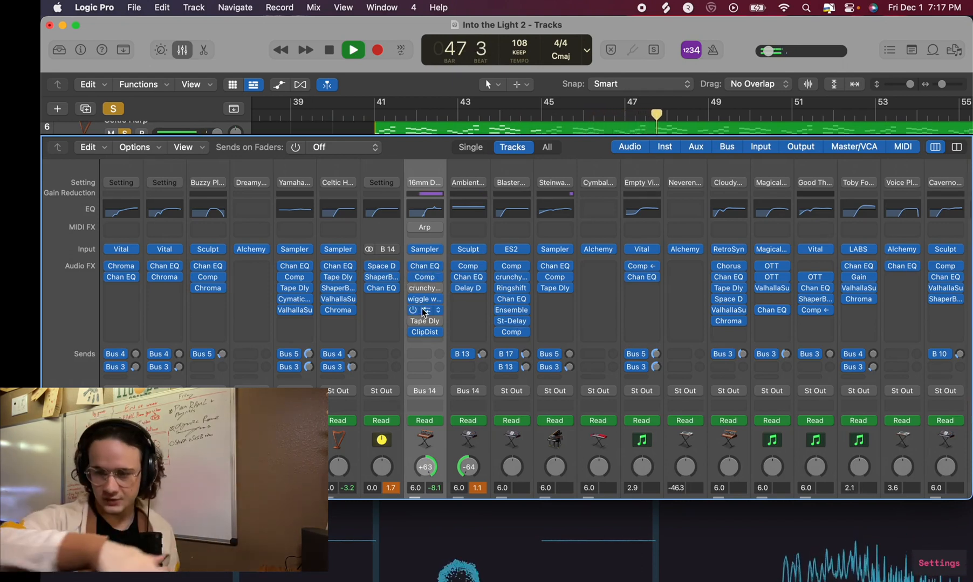
{"action": "key", "text": "x"}
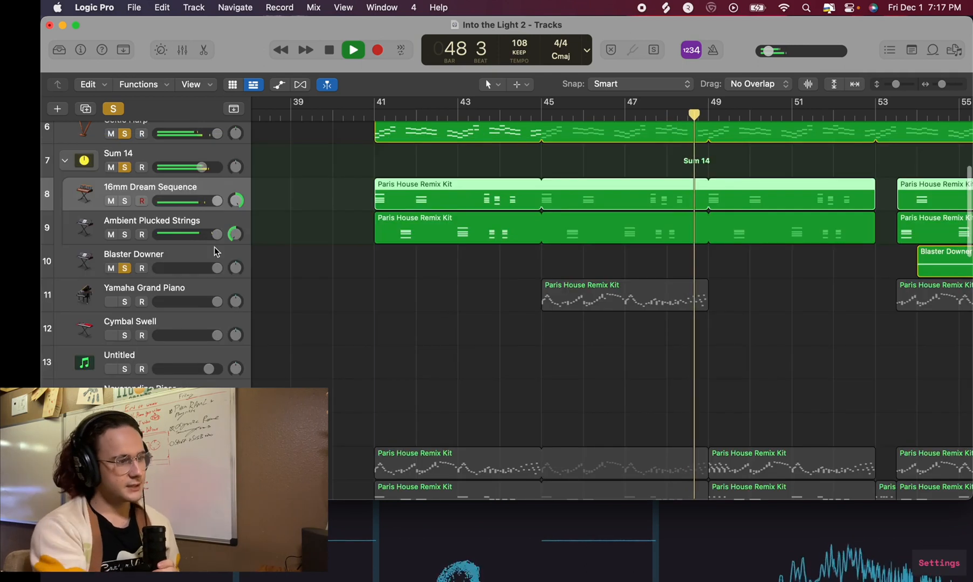
- Collapse the Sum 14 track stack and return the playhead to bar 41 with playback stopped
{"action": "scroll", "coordinate": [154, 130], "scroll_direction": "up", "scroll_amount": 2}
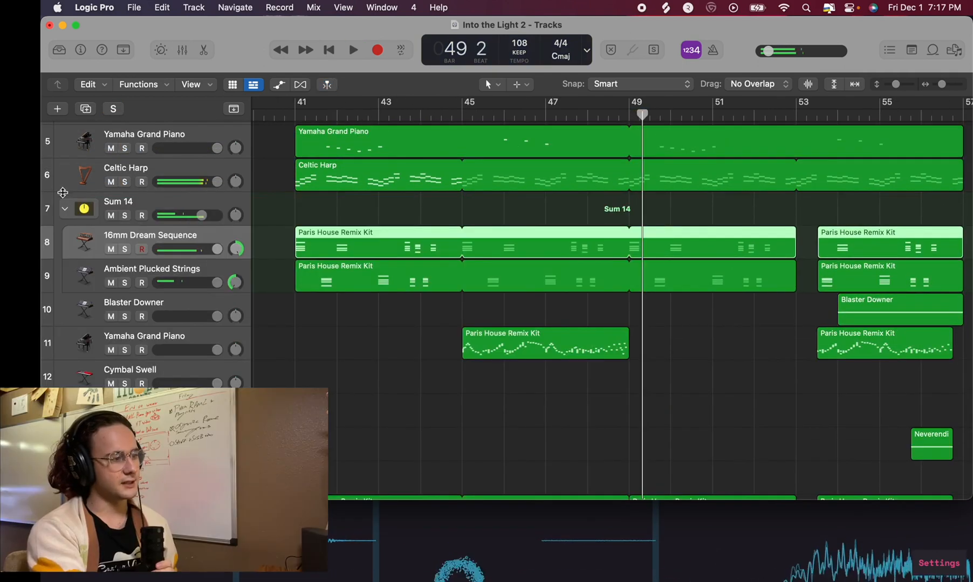
{"action": "left_click", "coordinate": [65, 208]}
{"action": "key", "text": "space"}
{"action": "left_click", "coordinate": [294, 114]}
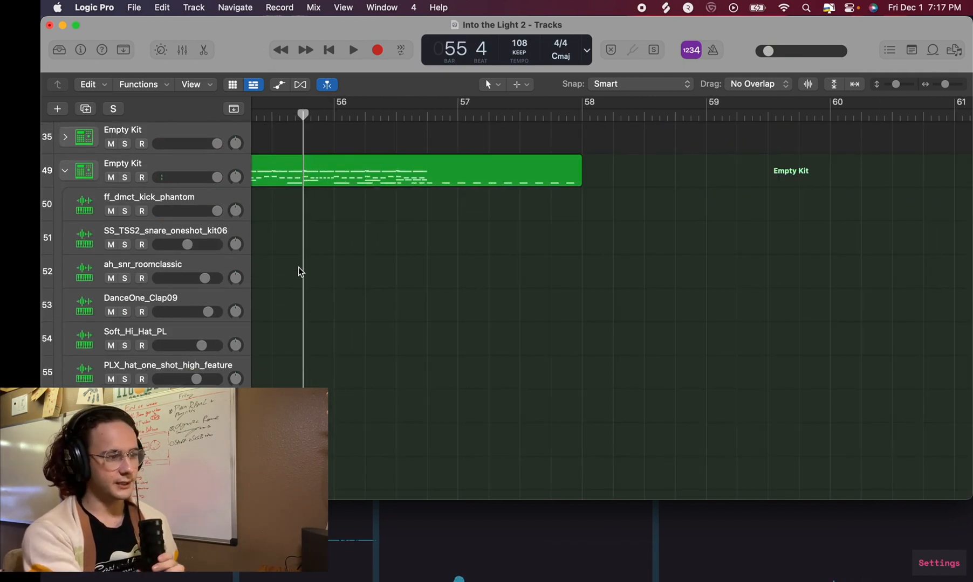
- Play the full mix from bar 55 beat 4, then move the playhead to bar 56 beat 4 and solo the track 49 Empty Kit
{"action": "key", "text": "space"}
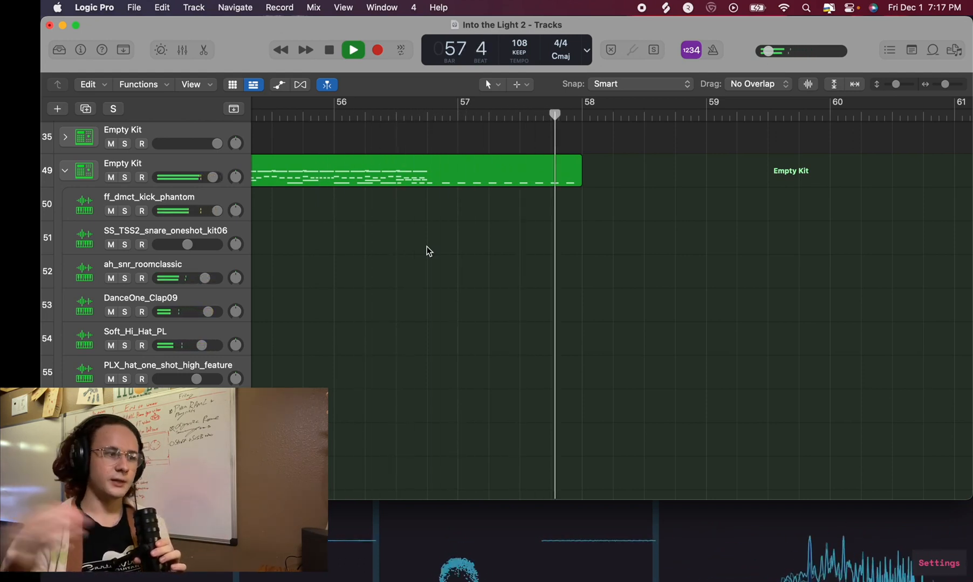
{"action": "key", "text": "space"}
{"action": "left_click", "coordinate": [427, 122]}
{"action": "left_click", "coordinate": [534, 182]}
{"action": "key", "text": "s"}
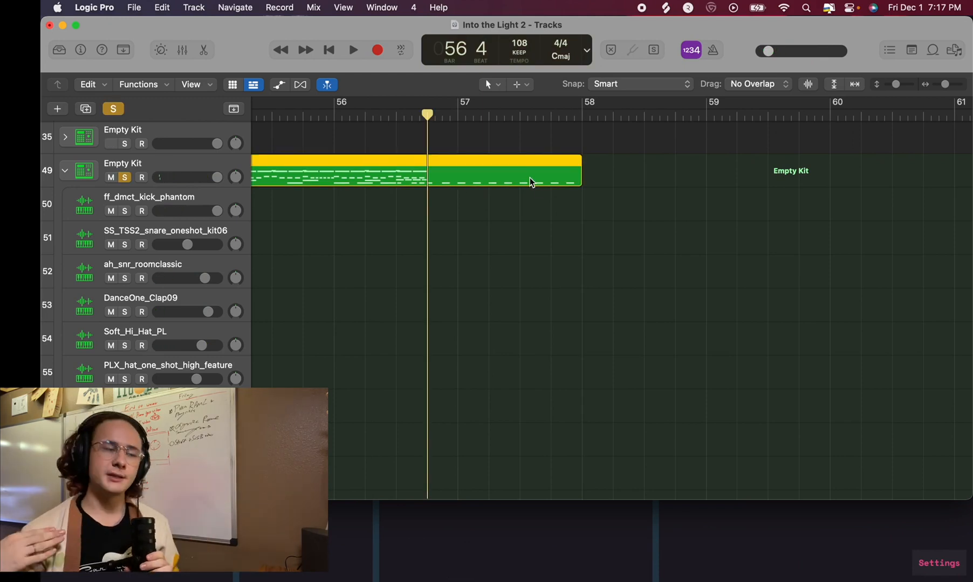
- Open the Empty Kit region in the Piano Roll, audition the ff_dmct_kick_phantom notes from bar 57 onward, and close the editor
{"action": "double_click", "coordinate": [529, 177]}
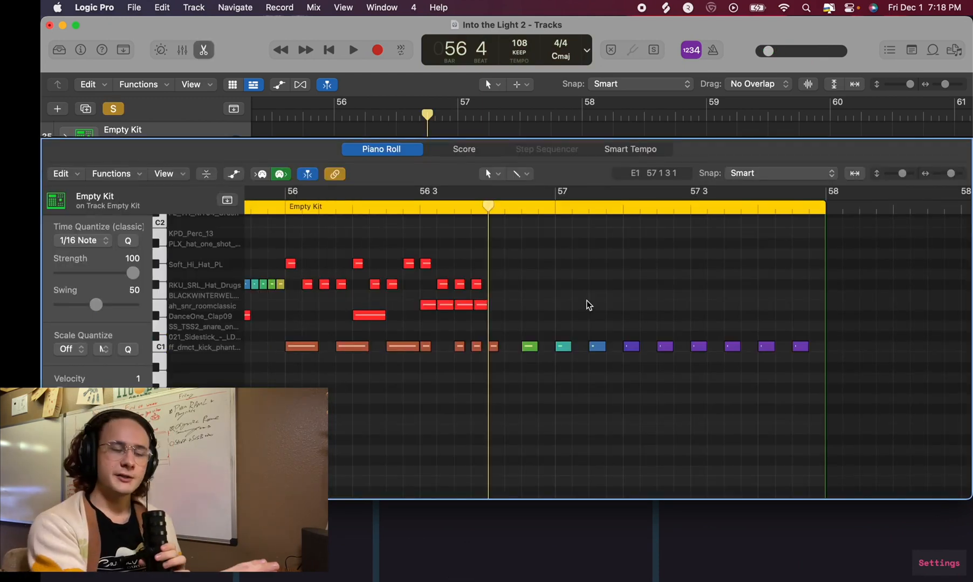
{"action": "left_click", "coordinate": [562, 346]}
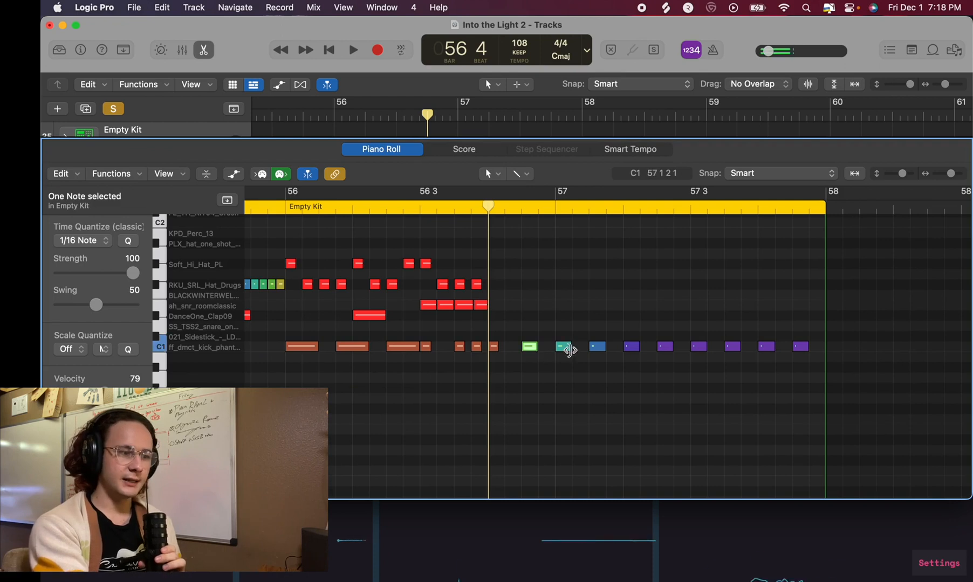
{"action": "left_click", "coordinate": [599, 347]}
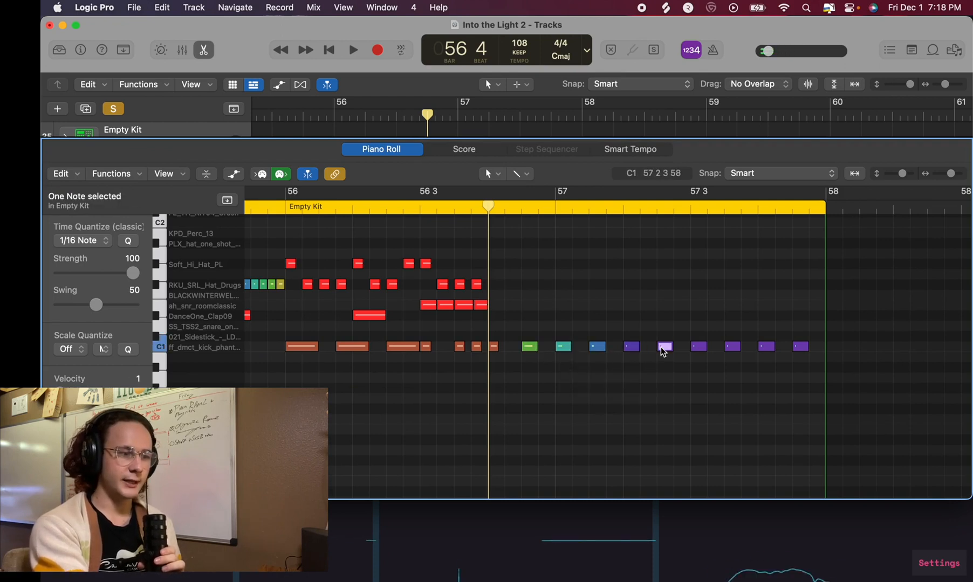
{"action": "key", "text": "x"}
{"action": "key", "text": "x"}
- Show the Empty Kit's track automation, review its list of automated parameters, and hide the automation again
{"action": "key", "text": "a"}
{"action": "left_click", "coordinate": [174, 200]}
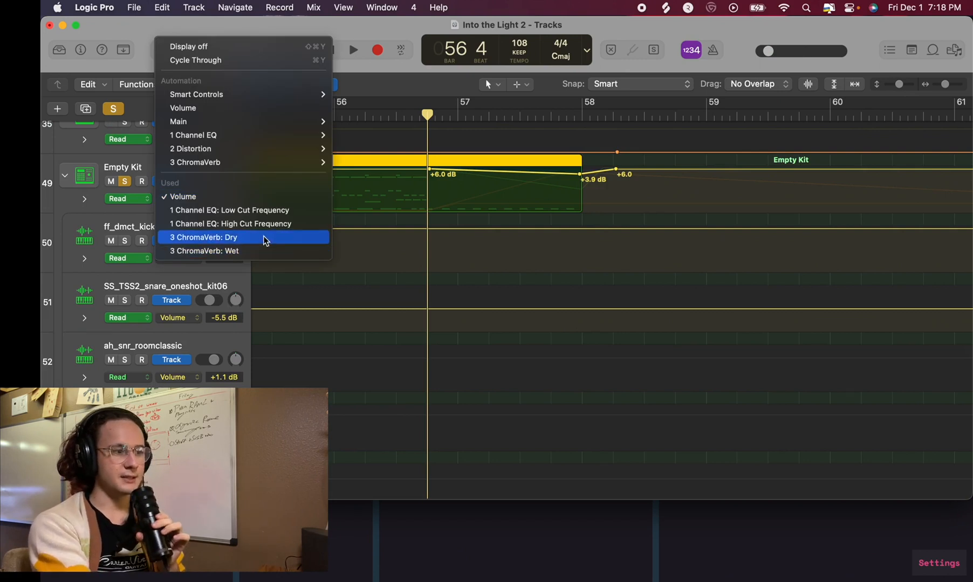
{"action": "left_click", "coordinate": [632, 229]}
{"action": "left_click", "coordinate": [288, 86]}
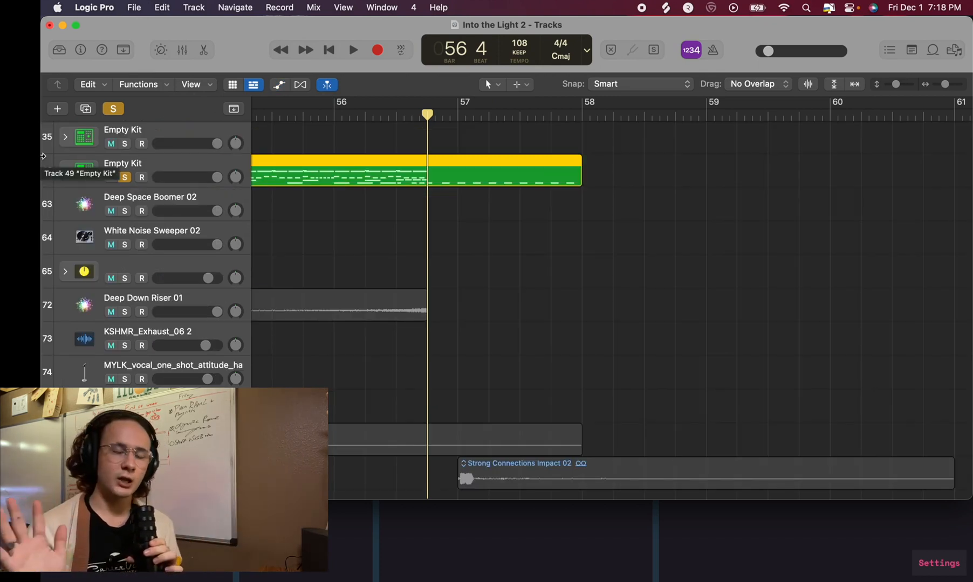
- Play the end of the Empty Kit region from bar 56 beat 4, and go back up through the tracks
{"action": "left_click", "coordinate": [335, 116]}
{"action": "left_click", "coordinate": [428, 115]}
{"action": "key", "text": "space"}
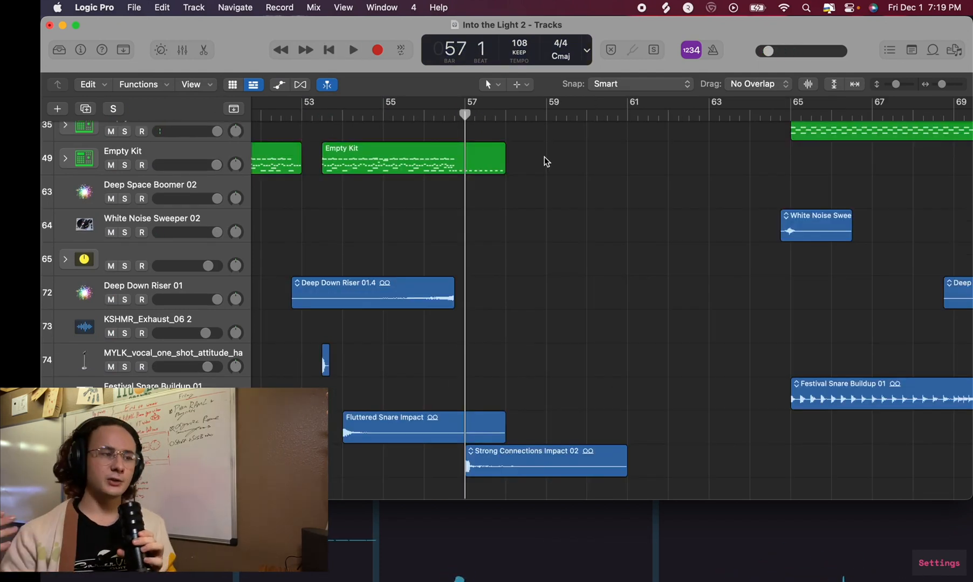
{"action": "scroll", "coordinate": [544, 157], "scroll_direction": "up", "scroll_amount": 6}
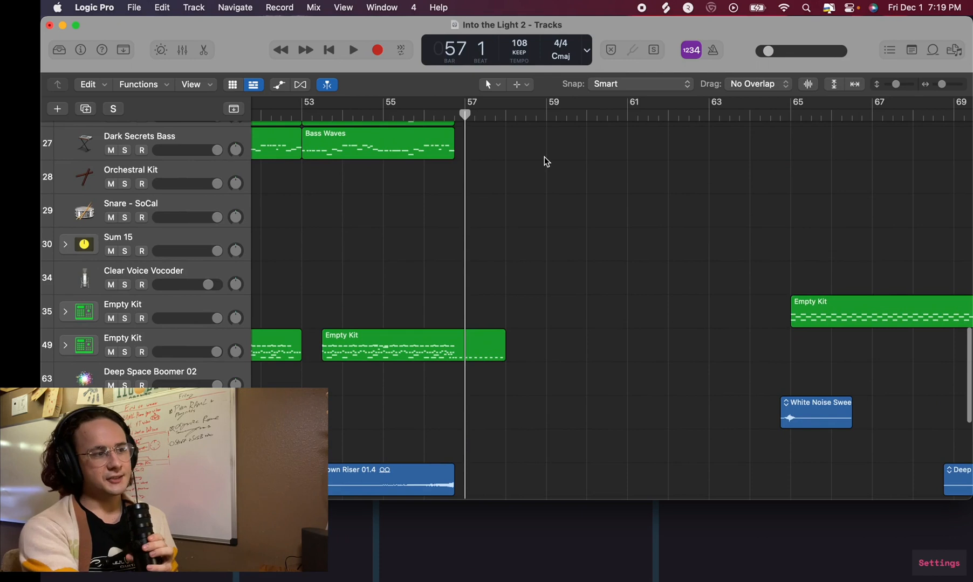
- Play the section from bar 57 and follow the piano, lead, Cavernous Dreams and Music Box layers into bar 65
{"action": "key", "text": "space"}
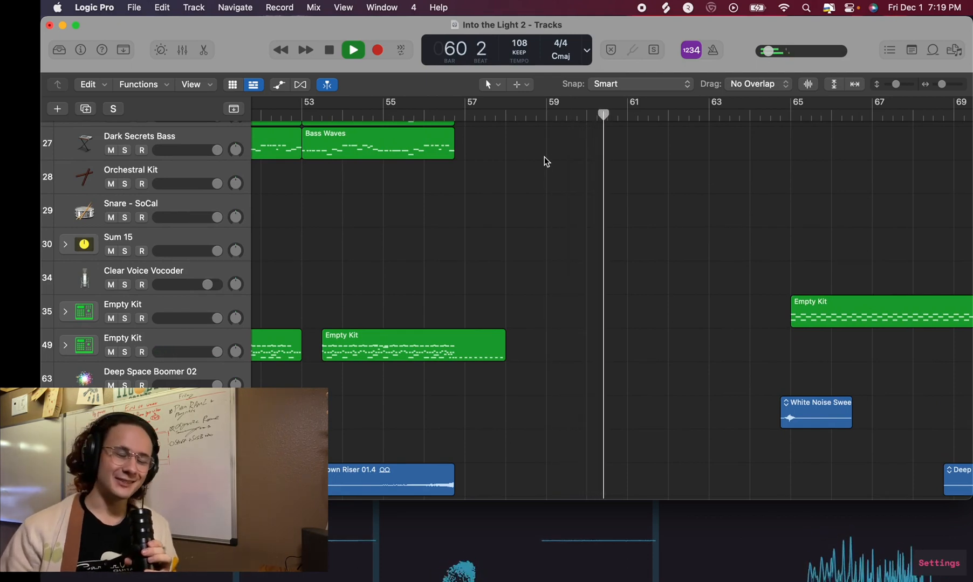
{"action": "scroll", "coordinate": [544, 156], "scroll_direction": "up", "scroll_amount": 10}
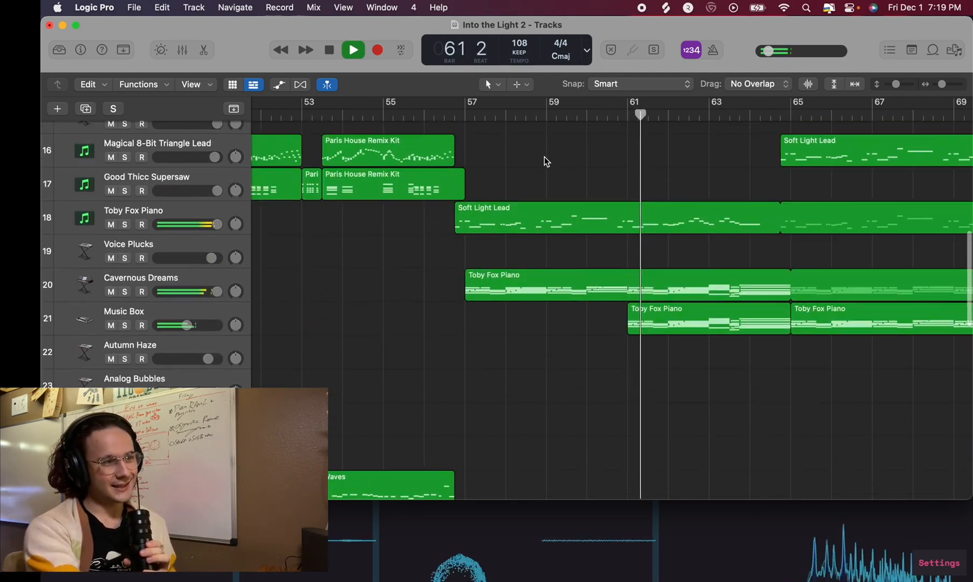
{"action": "scroll", "coordinate": [544, 156], "scroll_direction": "up", "scroll_amount": 2}
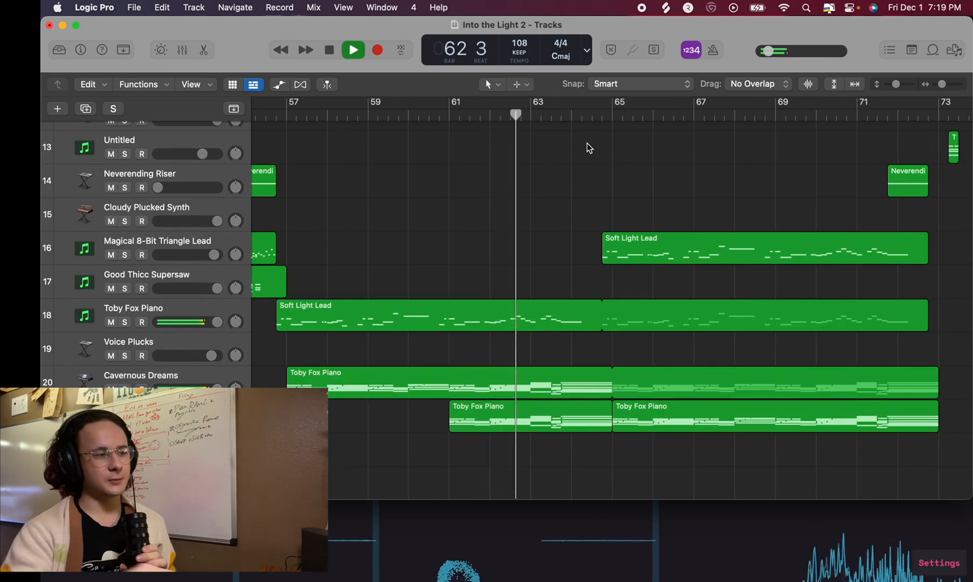
{"action": "scroll", "coordinate": [487, 310], "scroll_direction": "right", "scroll_amount": 5}
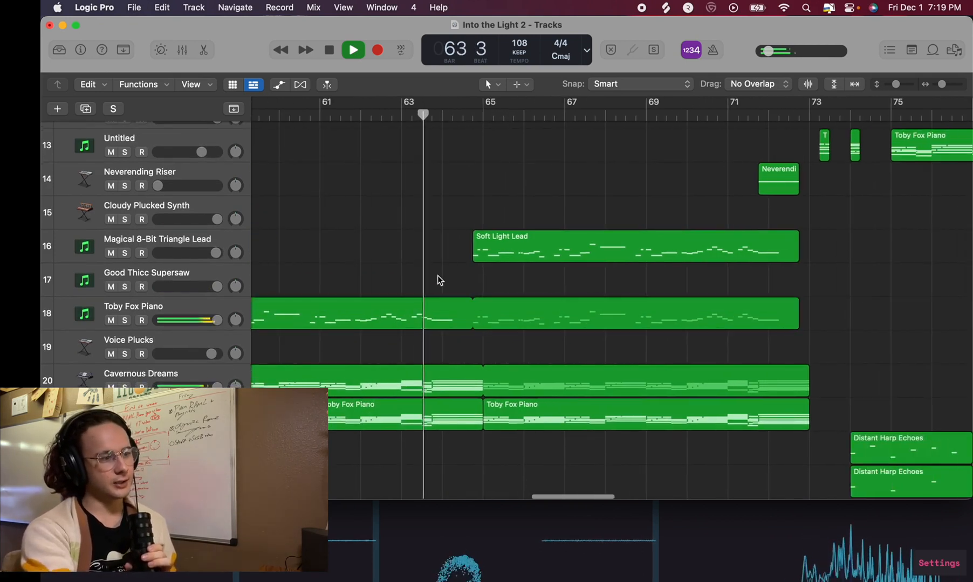
{"action": "scroll", "coordinate": [437, 276], "scroll_direction": "down", "scroll_amount": 5}
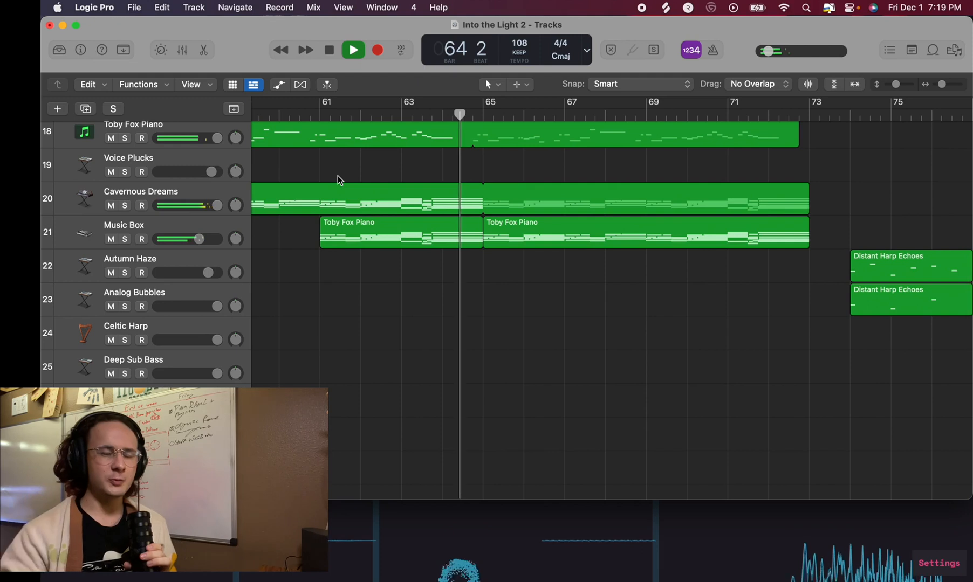
{"action": "scroll", "coordinate": [437, 188], "scroll_direction": "up", "scroll_amount": 5}
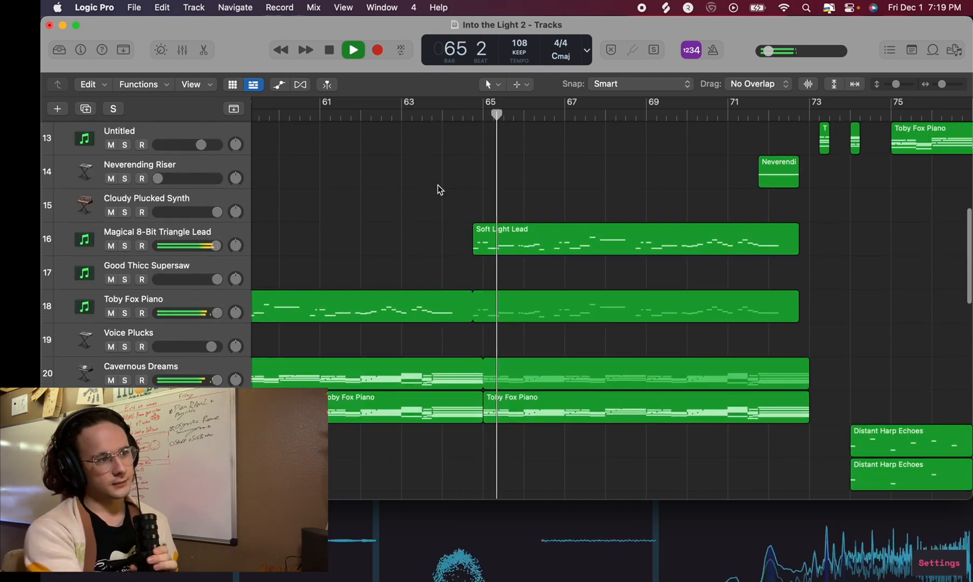
{"action": "scroll", "coordinate": [586, 281], "scroll_direction": "right", "scroll_amount": 5}
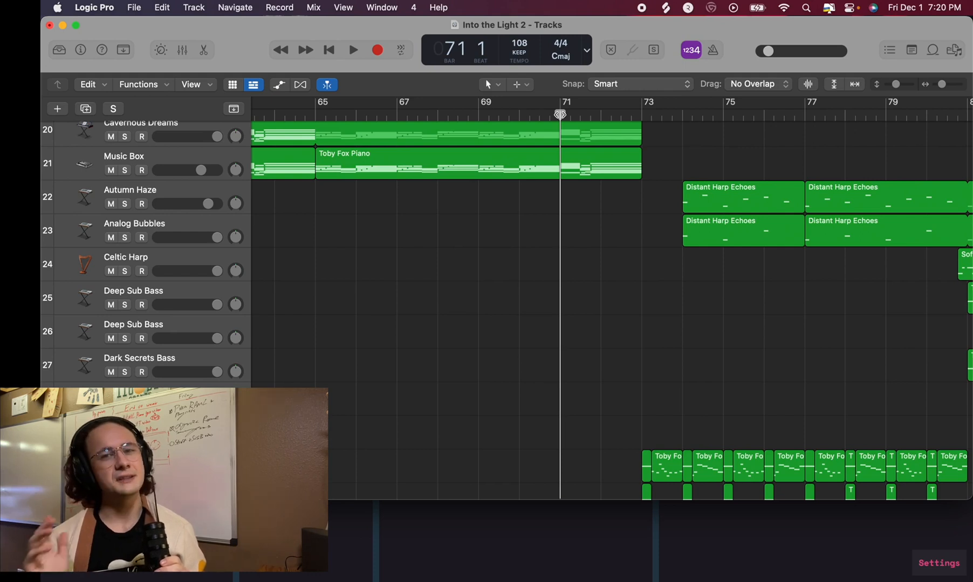
- Play the transition from bar 71 to bar 75 beat 4, checking the Sum 15, vocoder and Empty Kit tracks
{"action": "key", "text": "space"}
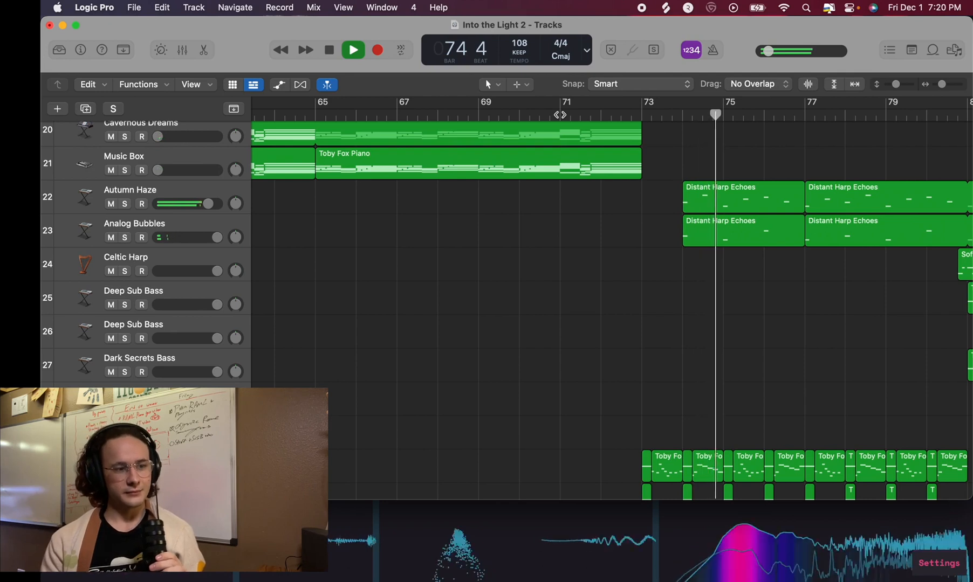
{"action": "scroll", "coordinate": [560, 115], "scroll_direction": "down", "scroll_amount": 9}
{"action": "scroll", "coordinate": [560, 115], "scroll_direction": "right", "scroll_amount": 4}
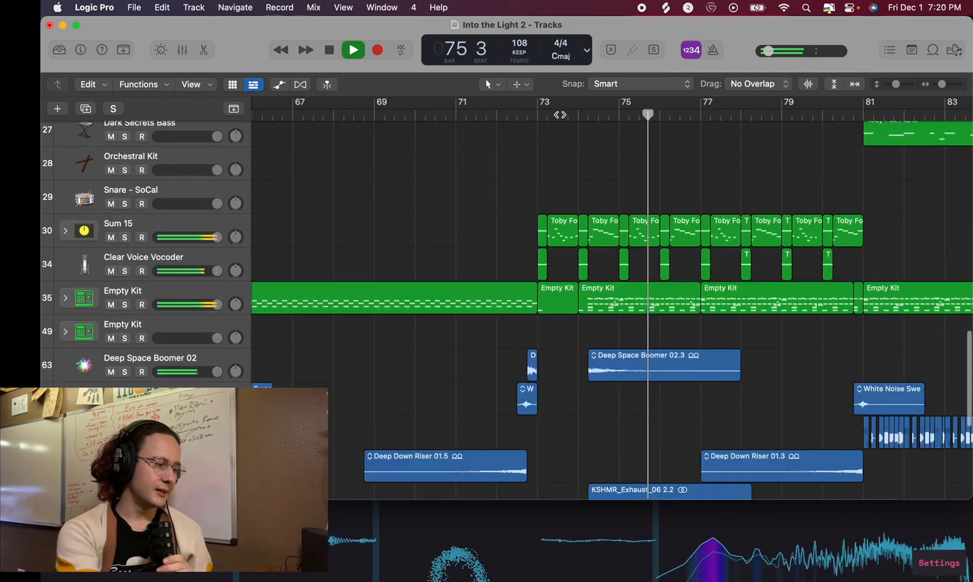
{"action": "key", "text": "space"}
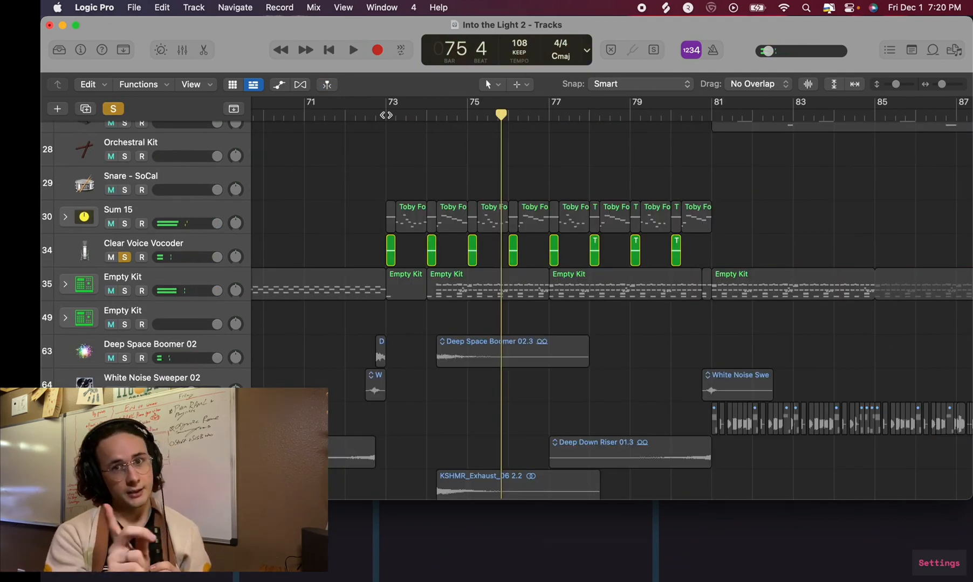
- Move the playhead to bar 73 and expand the Sum 15 track stack to show its bass tracks
{"action": "left_click_drag", "start_coordinate": [386, 115], "coordinate": [385, 145]}
{"action": "left_click", "coordinate": [65, 217]}
{"action": "scroll", "coordinate": [315, 254], "scroll_direction": "down", "scroll_amount": 2}
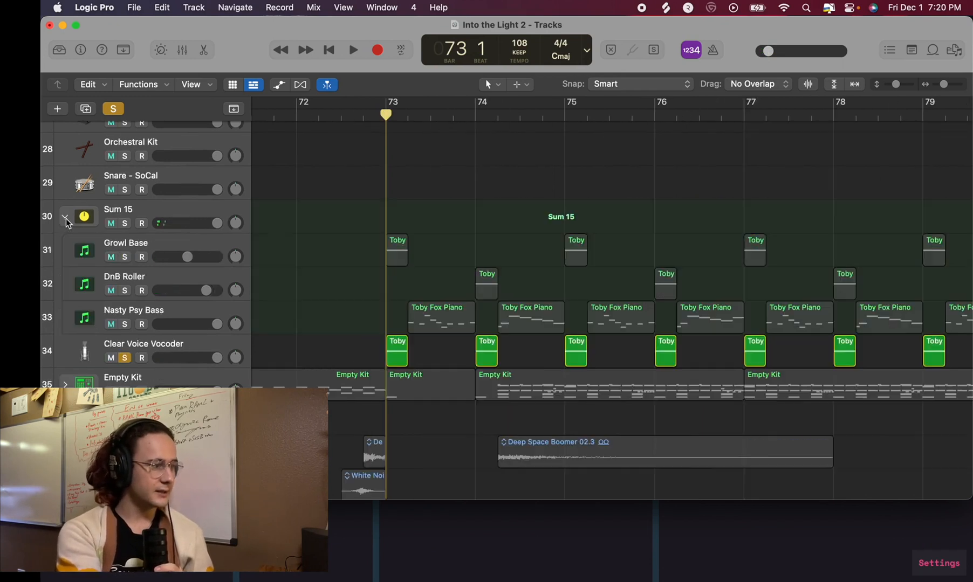
{"action": "scroll", "coordinate": [316, 254], "scroll_direction": "down", "scroll_amount": 1}
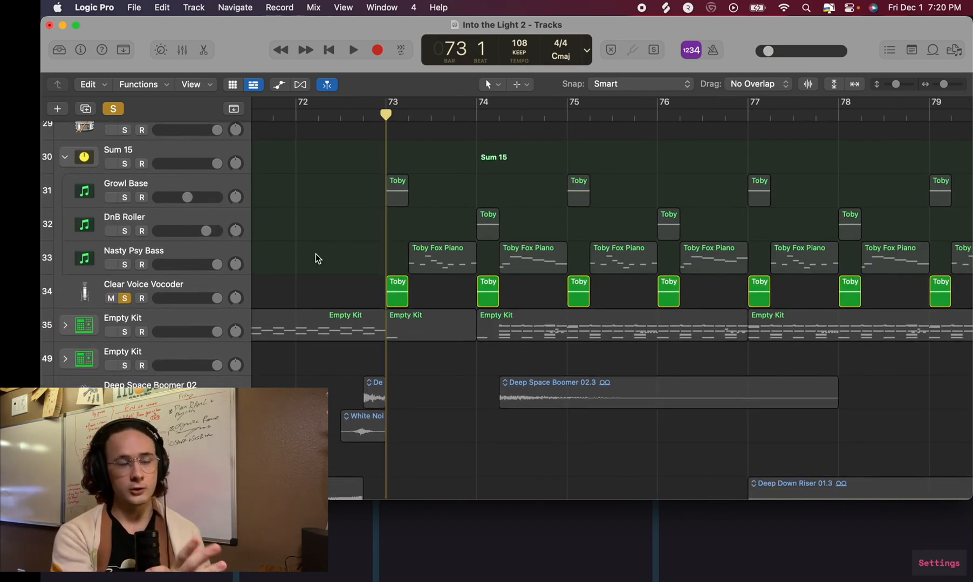
- Solo the Growl Base track and play its region at bar 73
{"action": "left_click", "coordinate": [125, 197]}
{"action": "key", "text": "super+Right"}
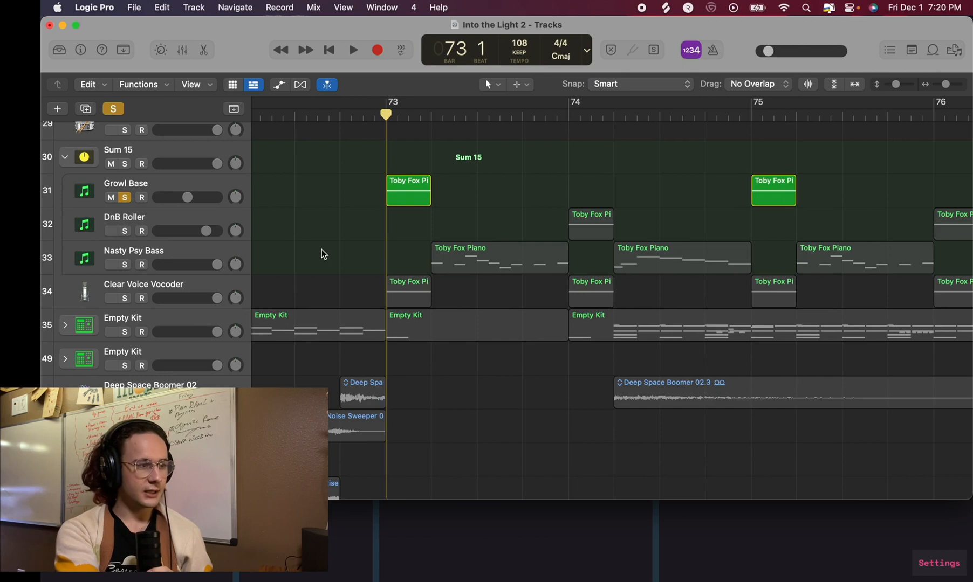
{"action": "key", "text": "space"}
{"action": "key", "text": "space"}
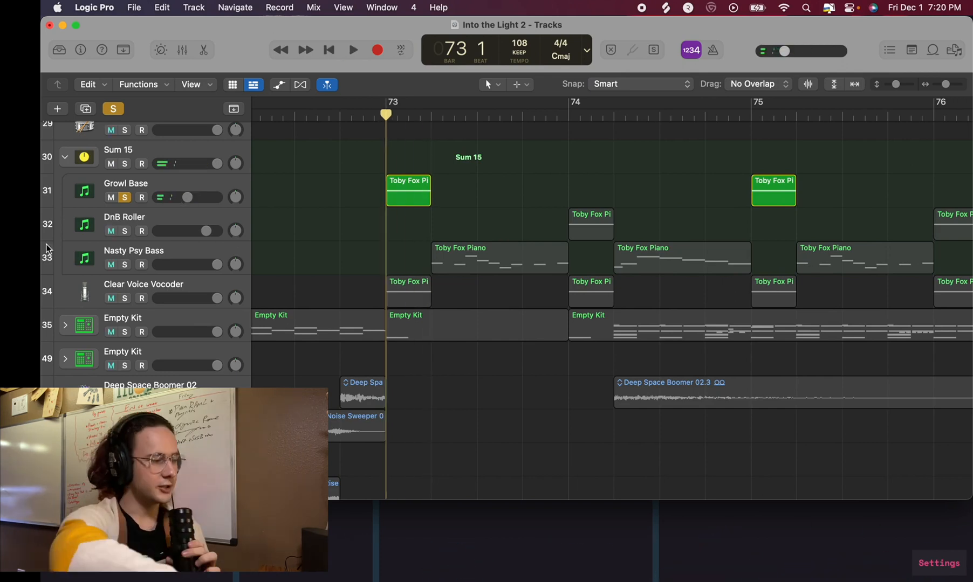
- Solo the Clear Voice Vocoder with the Growl Base, show the track automation, and play bar 73
{"action": "left_click", "coordinate": [124, 300]}
{"action": "key", "text": "a"}
{"action": "key", "text": "space"}
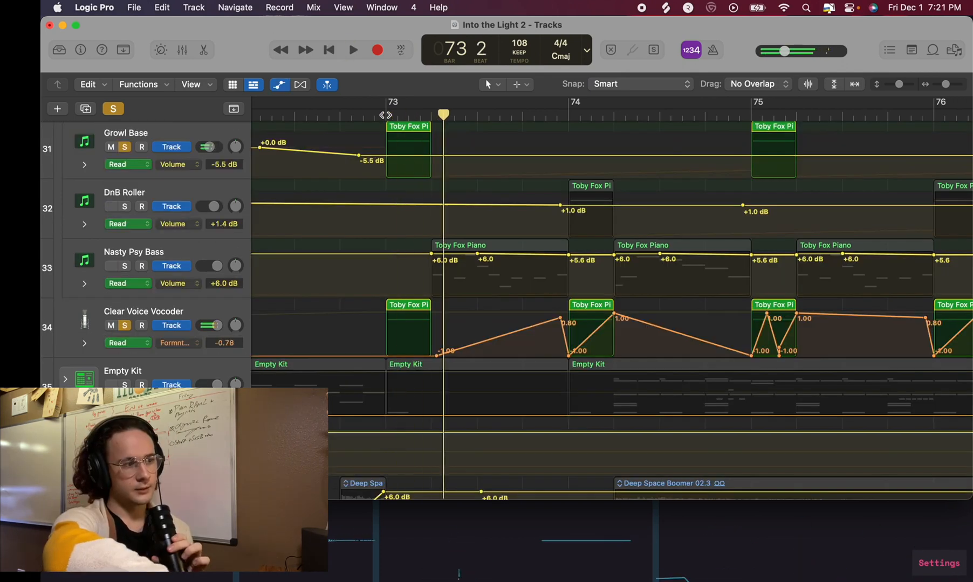
{"action": "key", "text": "space"}
- Undo the change to the Clear Voice Vocoder's formant automation at bar 73 and play that bar again
{"action": "key", "text": "super+z"}
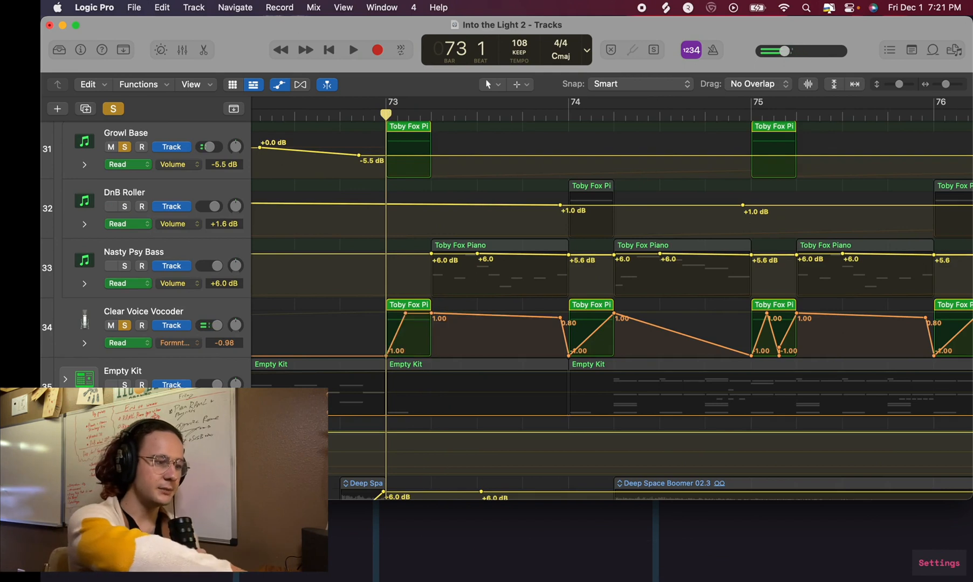
{"action": "key", "text": "super+z"}
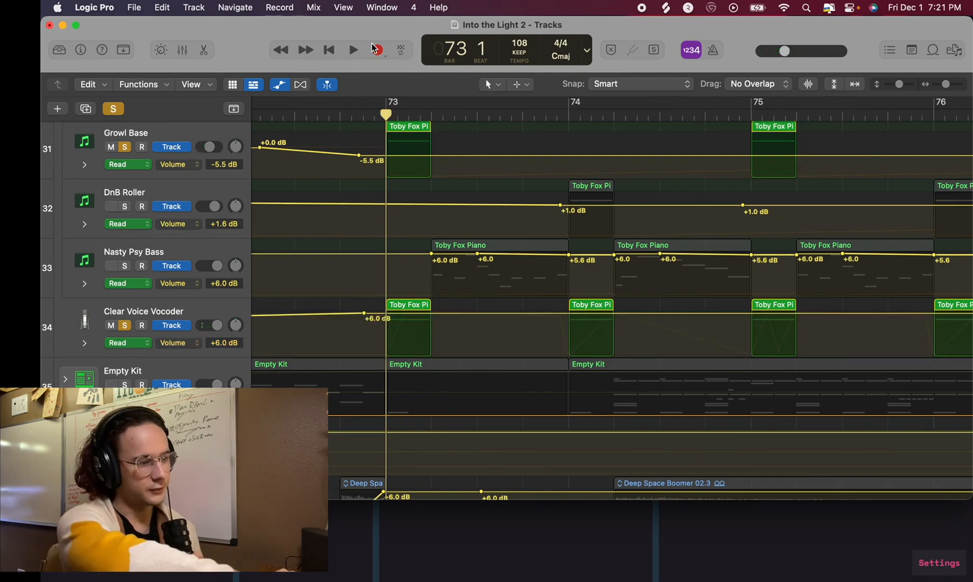
{"action": "key", "text": "super+shift+z"}
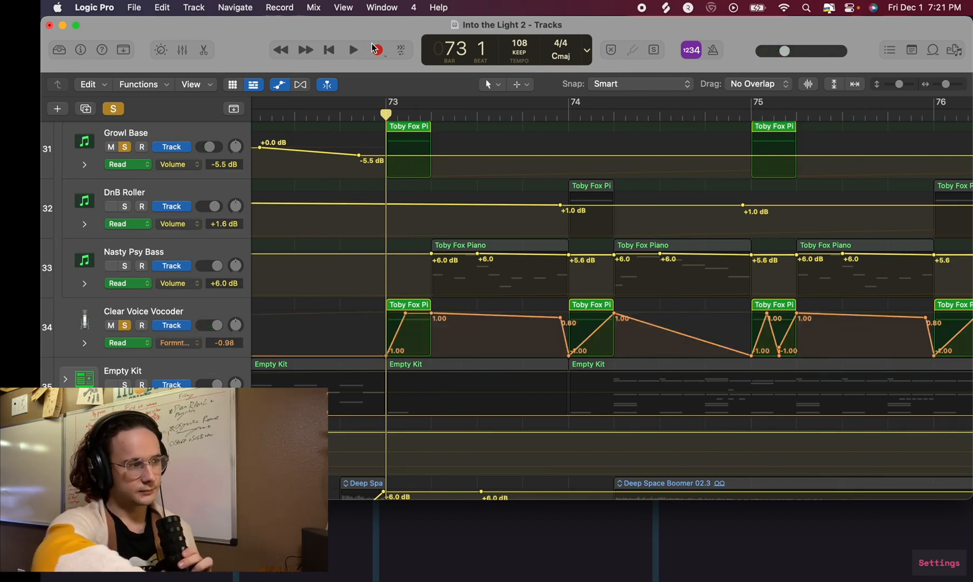
{"action": "key", "text": "space"}
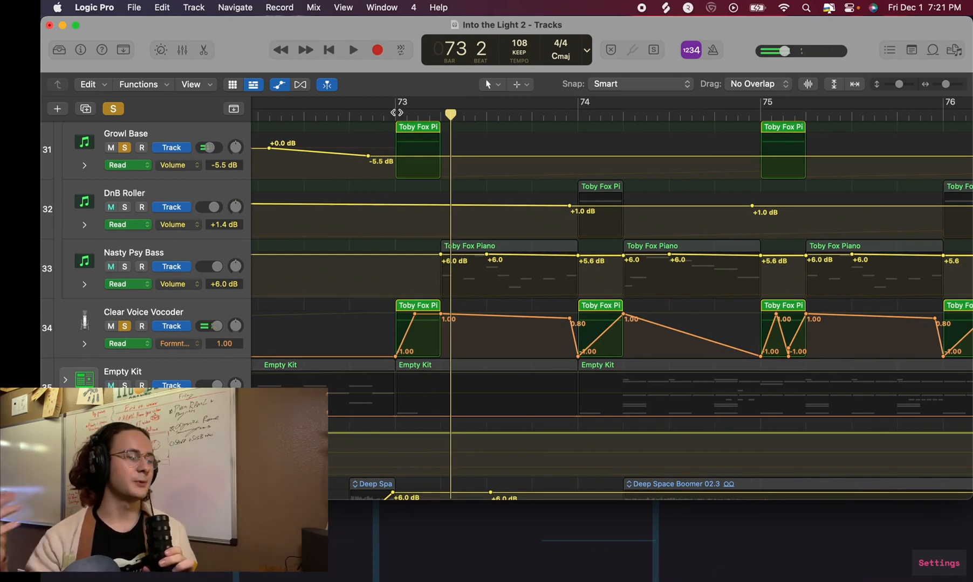
{"action": "key", "text": "space"}
- Open the Clear Voice Vocoder's EVOC 20 PolySynth, play from bar 72 beat 4 to watch its formant shift, and close the plug-in
{"action": "key", "text": "x"}
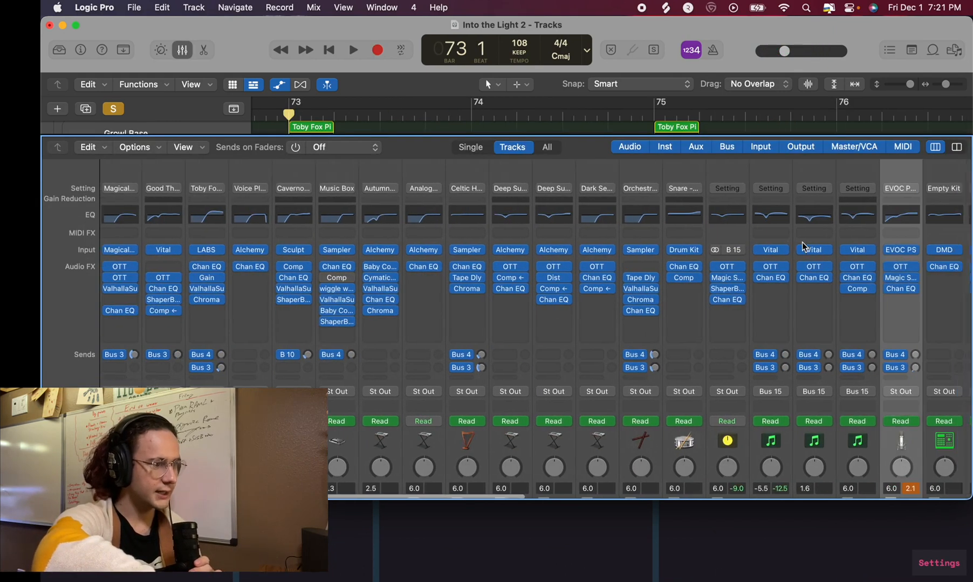
{"action": "left_click", "coordinate": [804, 250]}
{"action": "key", "text": "x"}
{"action": "scroll", "coordinate": [300, 130], "scroll_direction": "left", "scroll_amount": 3}
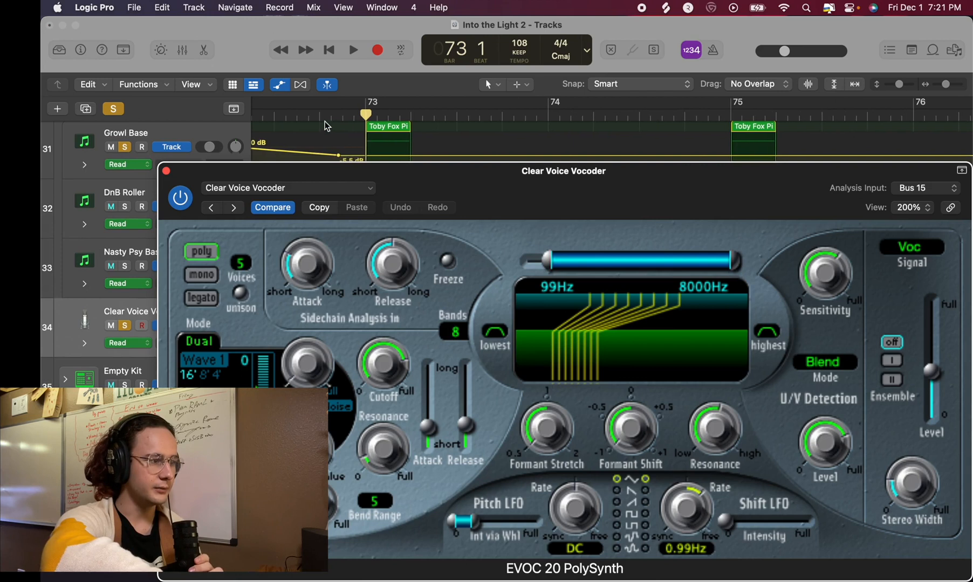
{"action": "left_click", "coordinate": [344, 116]}
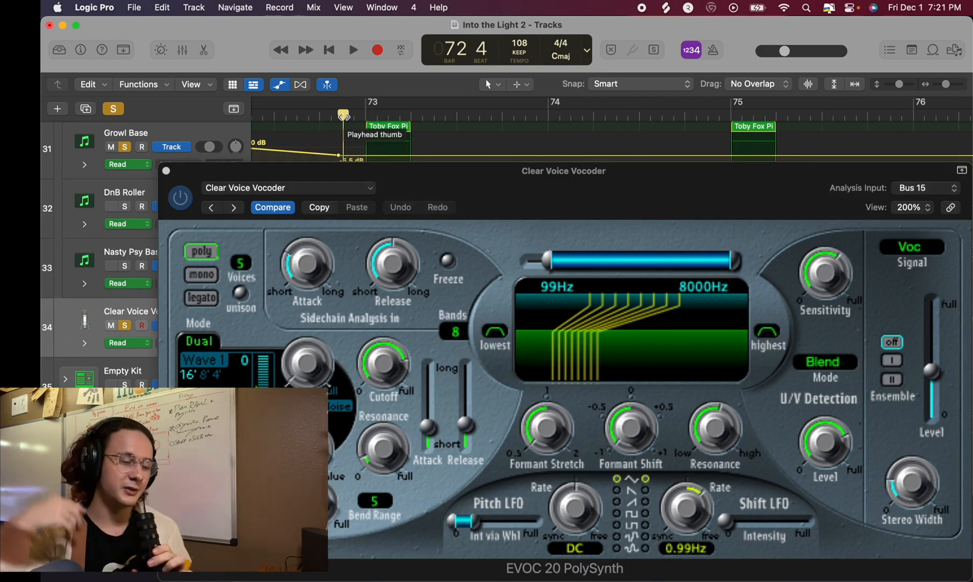
{"action": "key", "text": "space"}
{"action": "key", "text": "space"}
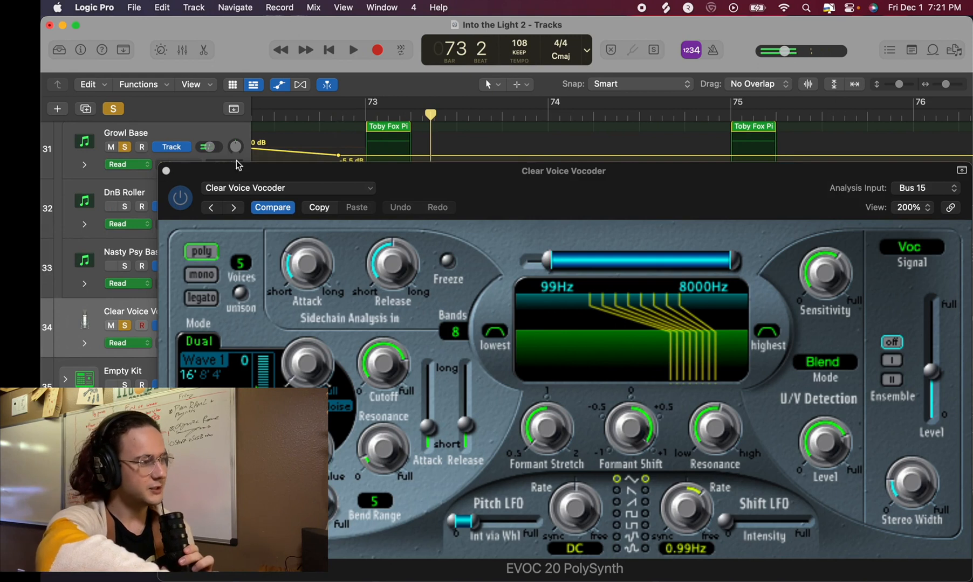
{"action": "left_click", "coordinate": [166, 171]}
- Add the DnB Roller to the soloed tracks and play the alternating basses with the vocoder from just before bar 73 to bar 76 beat 4
{"action": "left_click", "coordinate": [420, 115]}
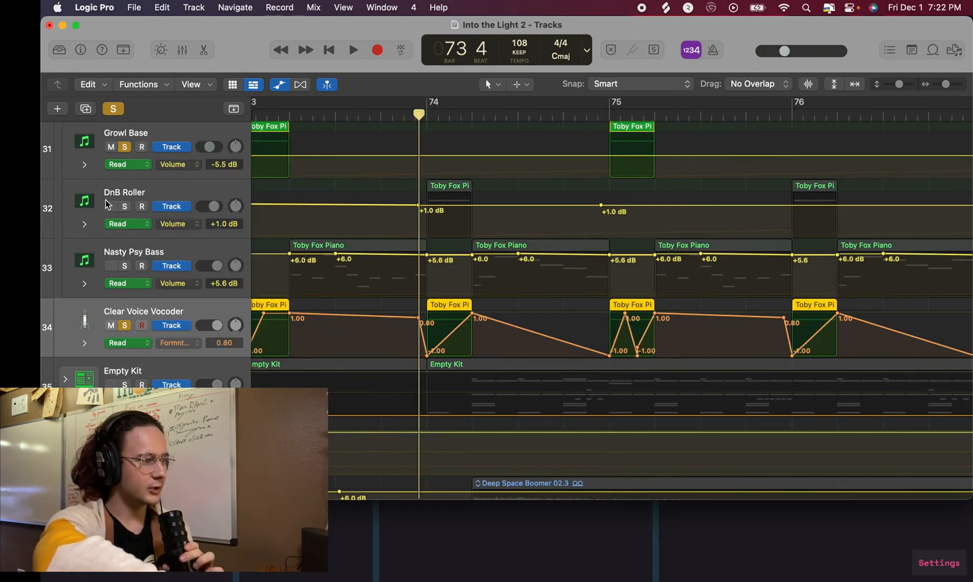
{"action": "left_click", "coordinate": [122, 209]}
{"action": "scroll", "coordinate": [504, 183], "scroll_direction": "left", "scroll_amount": 5}
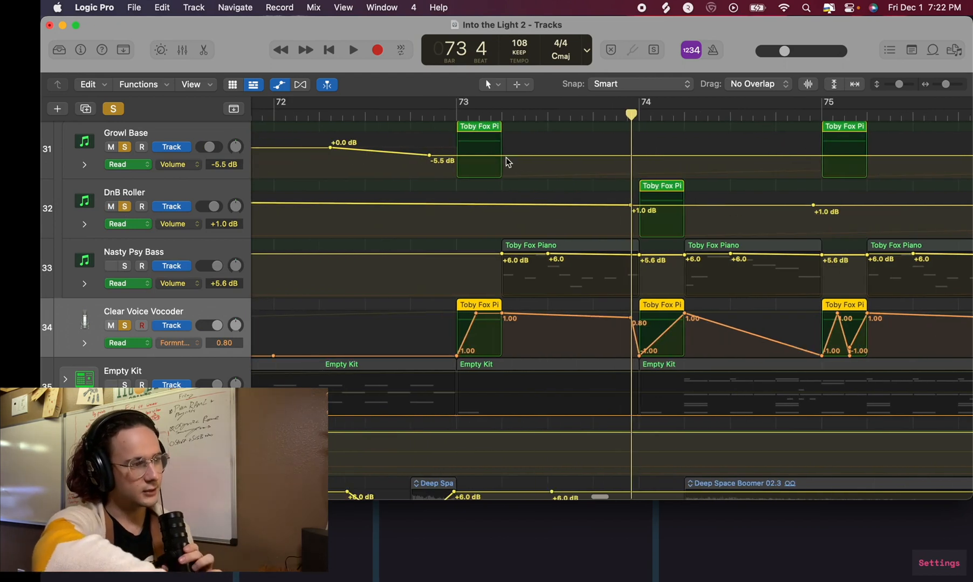
{"action": "double_click", "coordinate": [450, 116]}
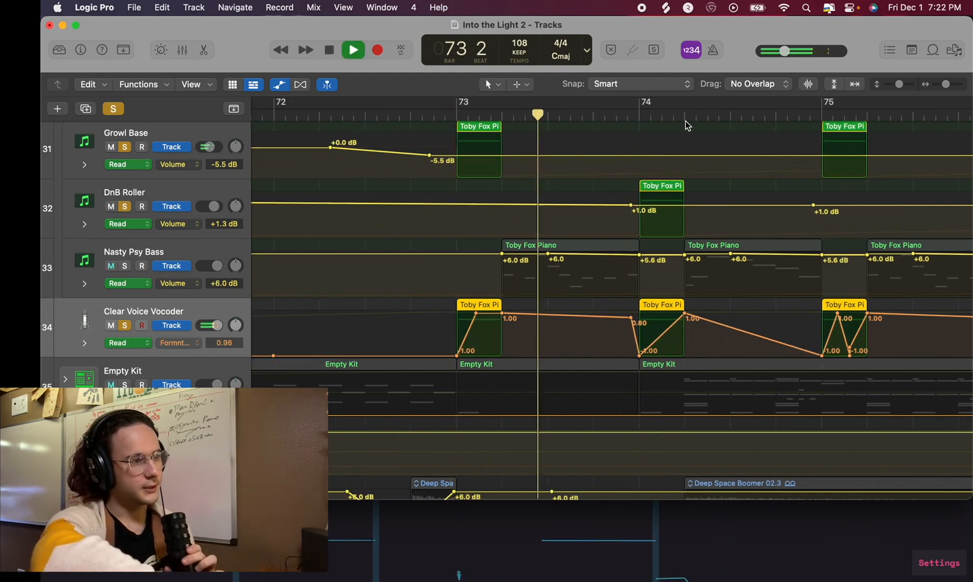
{"action": "scroll", "coordinate": [642, 116], "scroll_direction": "right", "scroll_amount": 5}
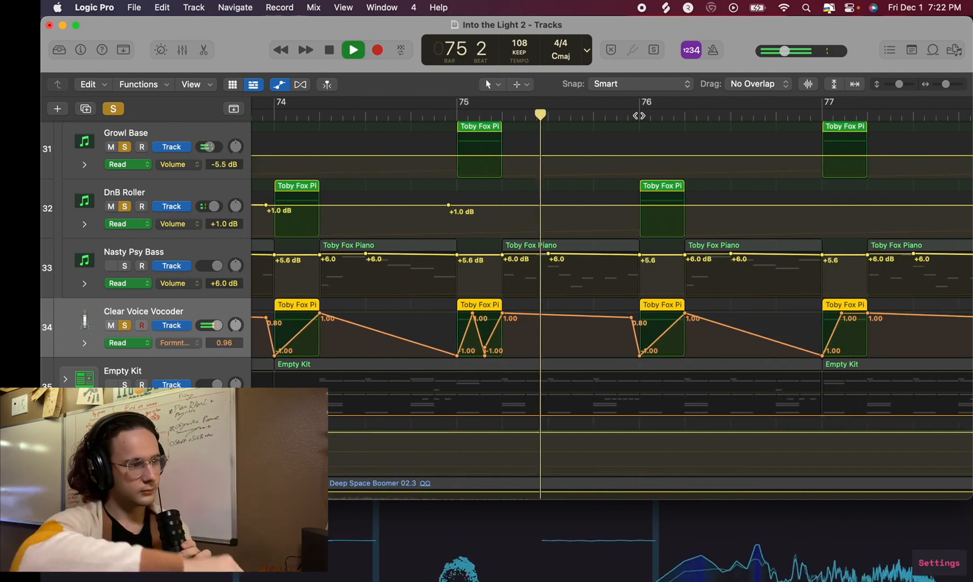
{"action": "scroll", "coordinate": [638, 116], "scroll_direction": "right", "scroll_amount": 3}
{"action": "scroll", "coordinate": [638, 116], "scroll_direction": "right", "scroll_amount": 1}
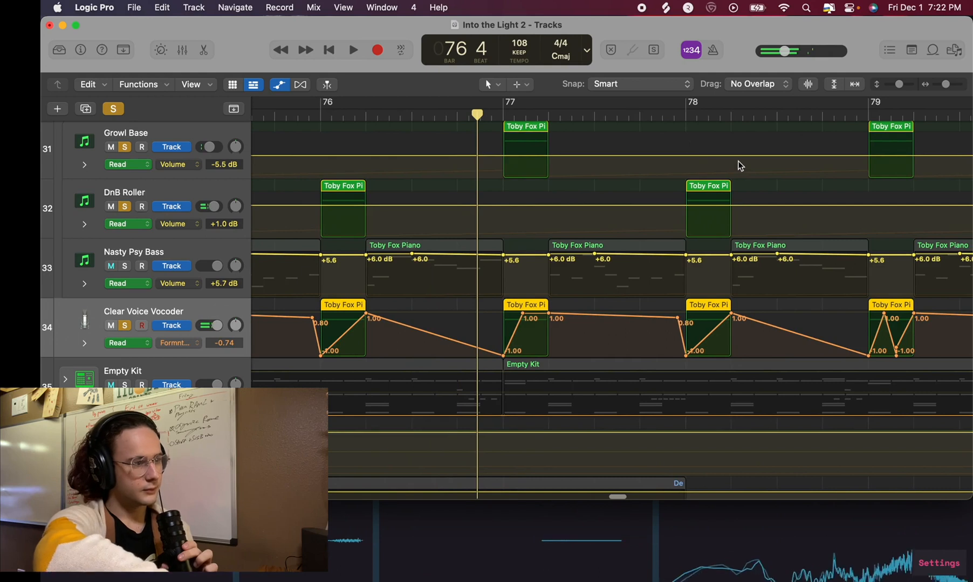
- Hide the track automation and solo only the Nasty Psy Bass track
{"action": "key", "text": "super+Left"}
{"action": "scroll", "coordinate": [644, 130], "scroll_direction": "left", "scroll_amount": 1}
{"action": "scroll", "coordinate": [644, 130], "scroll_direction": "left", "scroll_amount": 3}
{"action": "scroll", "coordinate": [643, 211], "scroll_direction": "right", "scroll_amount": 1}
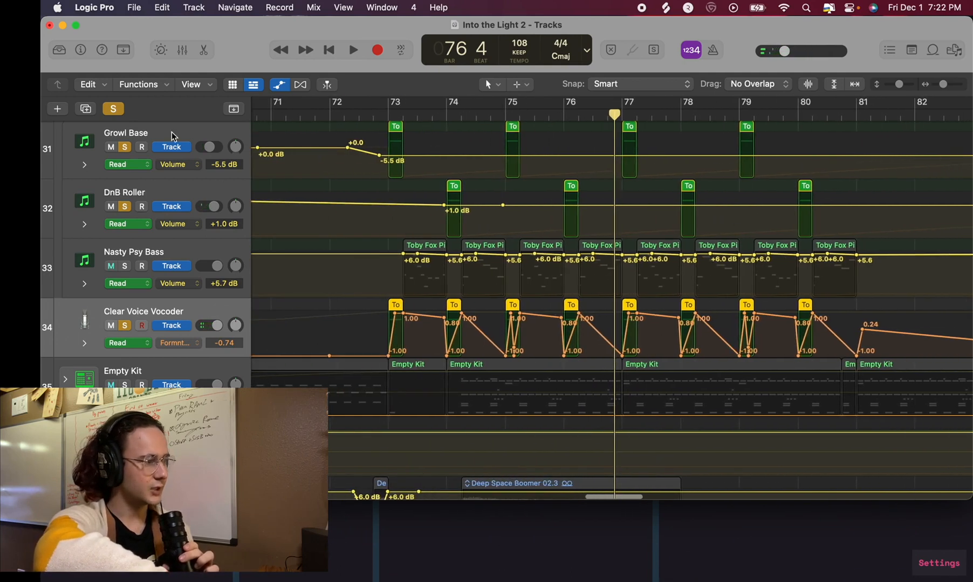
{"action": "key", "text": "a"}
{"action": "left_click", "coordinate": [125, 289]}
{"action": "left_click_drag", "start_coordinate": [127, 221], "coordinate": [125, 322]}
{"action": "left_click", "coordinate": [123, 290]}
- Play the Nasty Psy Bass from bar 73 beat 2 and examine its Vital patch's oscillators, envelopes and LFOs
{"action": "left_click", "coordinate": [400, 119]}
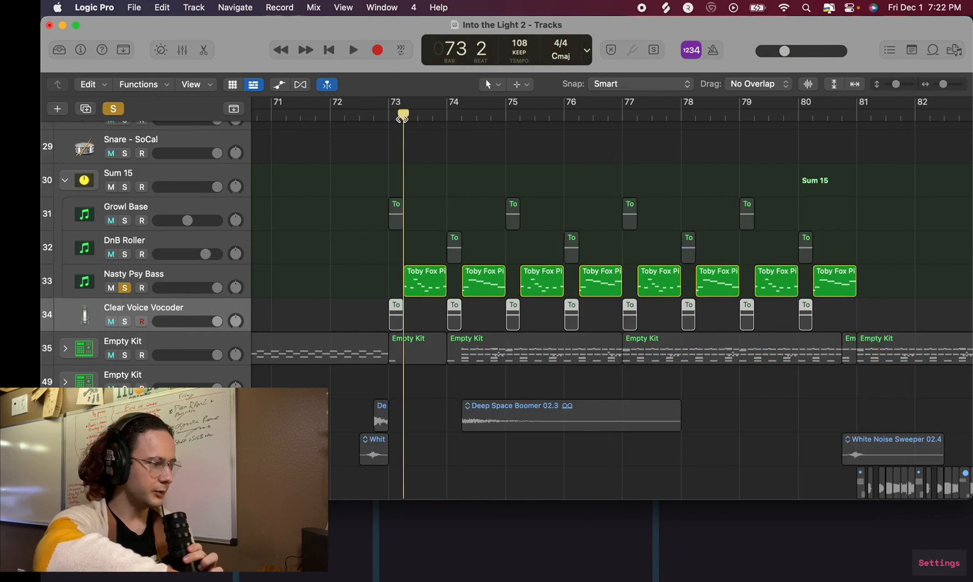
{"action": "key", "text": "space"}
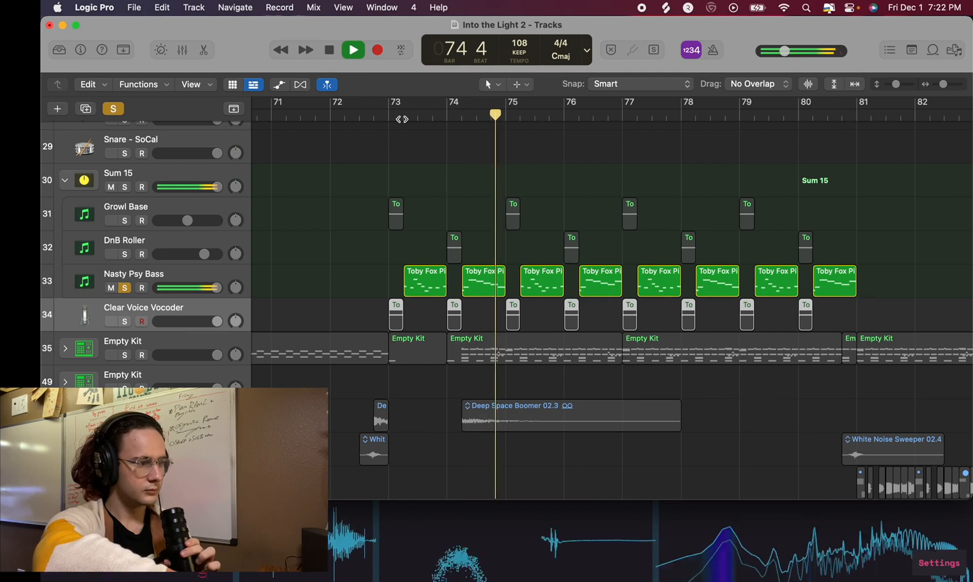
{"action": "key", "text": "space"}
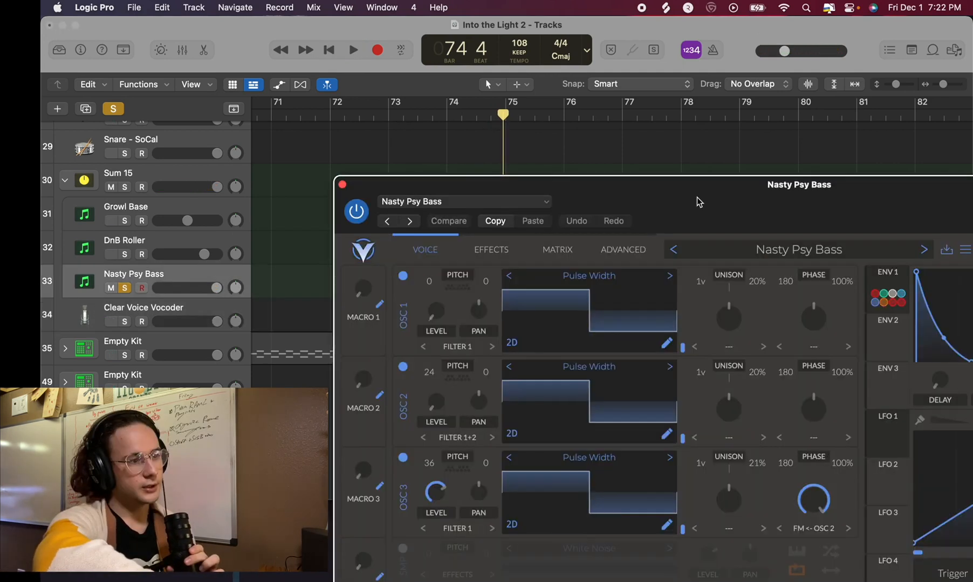
{"action": "left_click_drag", "start_coordinate": [698, 202], "coordinate": [431, 86]}
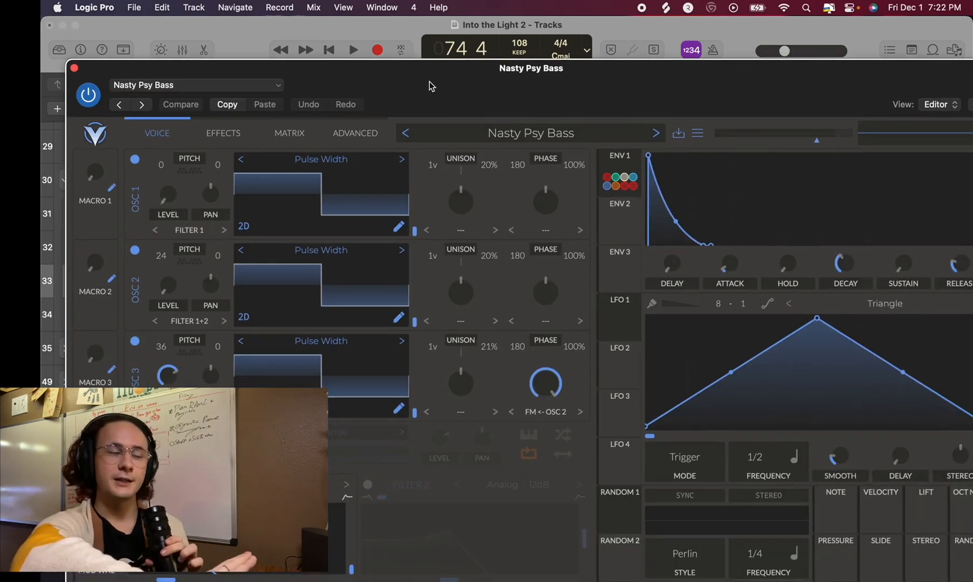
{"action": "left_click_drag", "start_coordinate": [556, 89], "coordinate": [530, 50]}
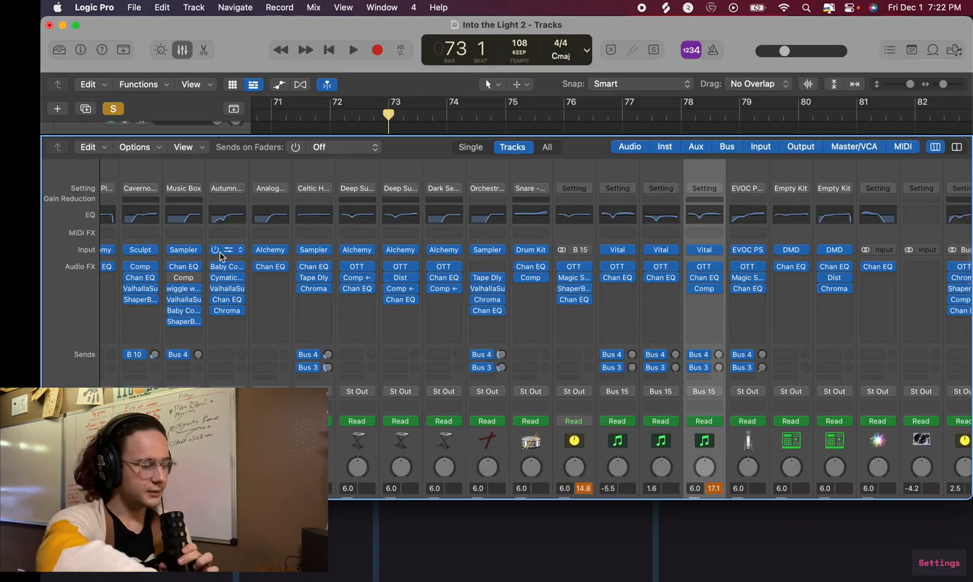
- Duplicate the Nasty Psy Bass track within the Sum 15 stack
{"action": "key", "text": "x"}
{"action": "left_click", "coordinate": [87, 110]}
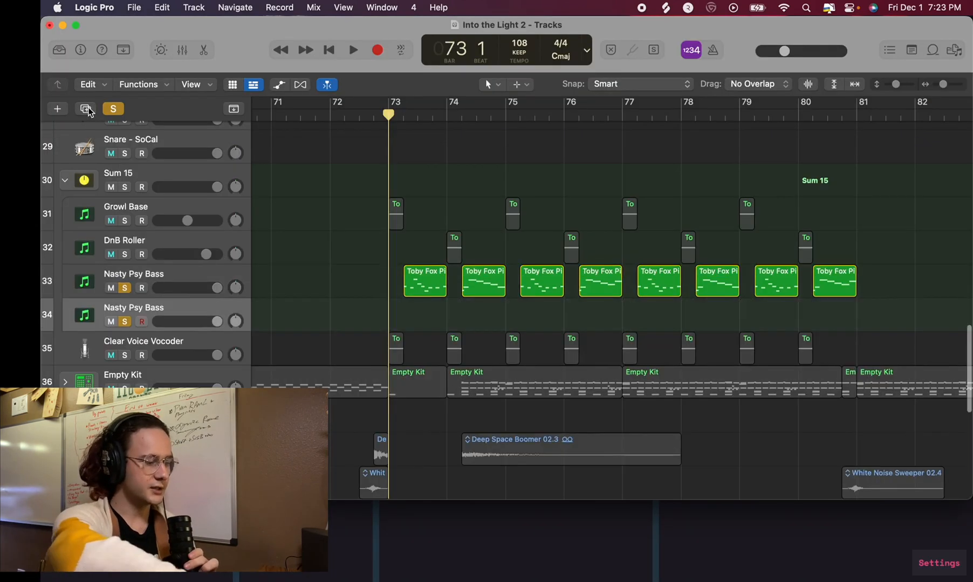
- Open the Vital patch on the duplicated Nasty Psy Bass track and switch off oscillators 2 and 3
{"action": "key", "text": "x"}
{"action": "left_click", "coordinate": [747, 249]}
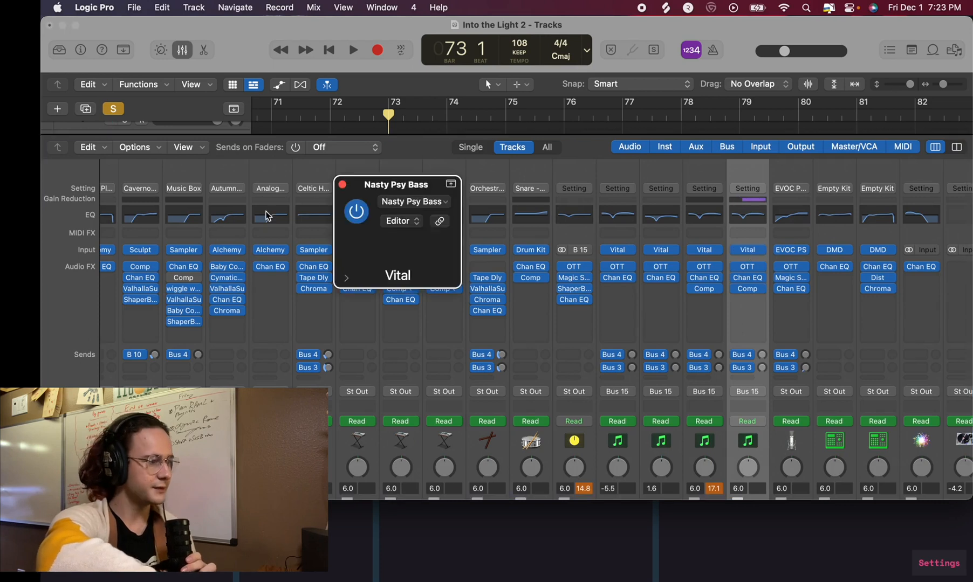
{"action": "left_click_drag", "start_coordinate": [632, 195], "coordinate": [361, 44]}
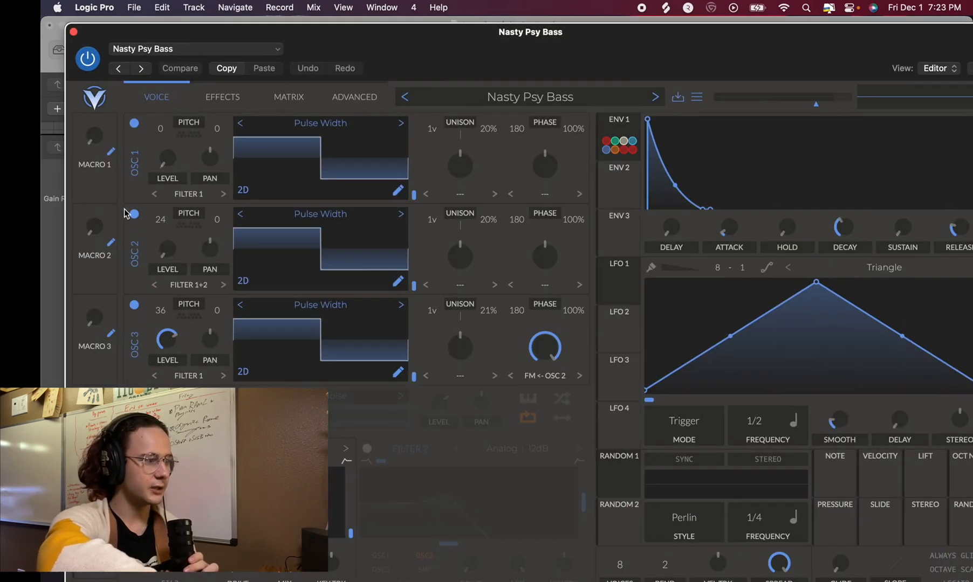
{"action": "left_click", "coordinate": [134, 214]}
{"action": "left_click", "coordinate": [134, 305]}
- Set oscillator 1's wavetable to Basic Shapes from the favorites
{"action": "left_click", "coordinate": [340, 130]}
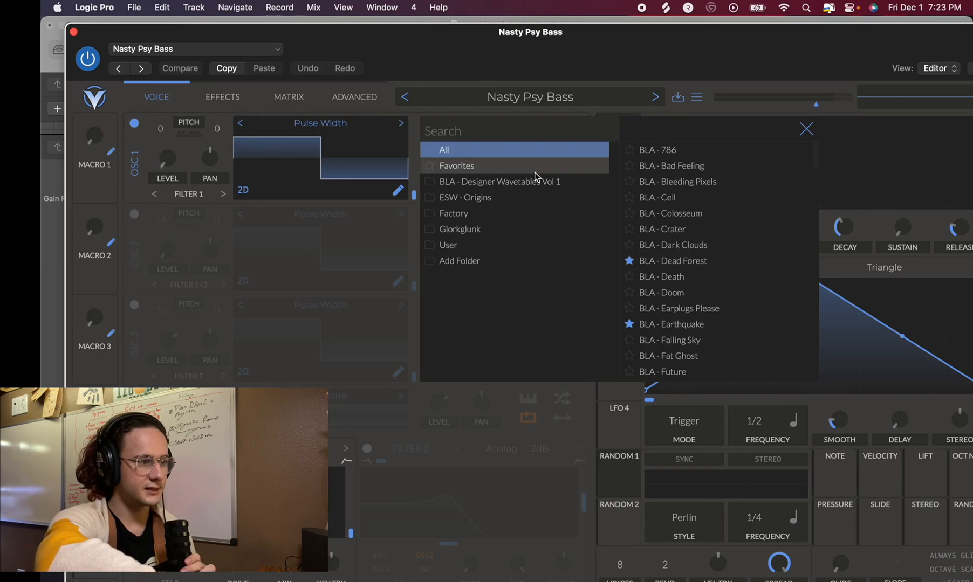
{"action": "left_click", "coordinate": [534, 168]}
{"action": "left_click", "coordinate": [727, 196]}
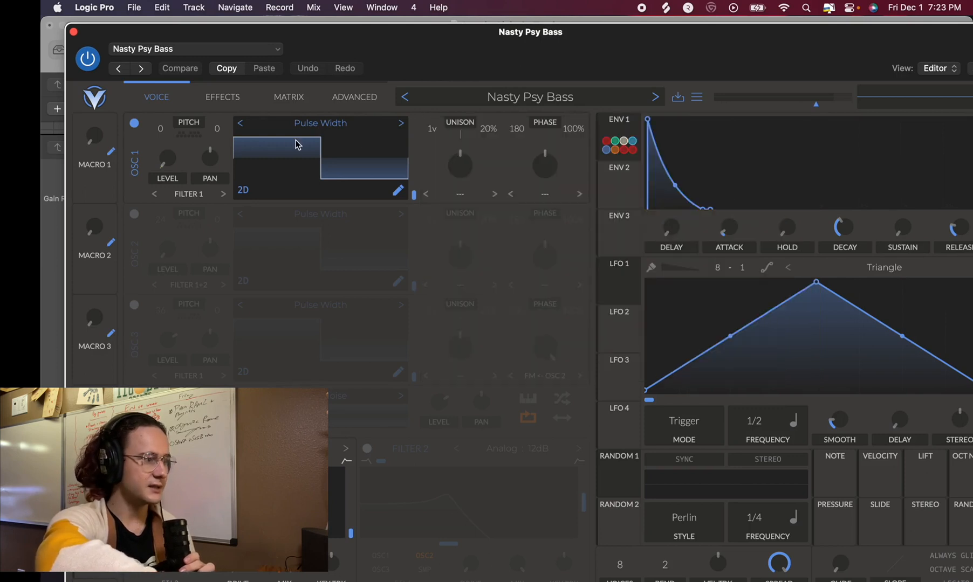
{"action": "left_click", "coordinate": [300, 123]}
{"action": "left_click", "coordinate": [542, 168]}
{"action": "left_click", "coordinate": [705, 182]}
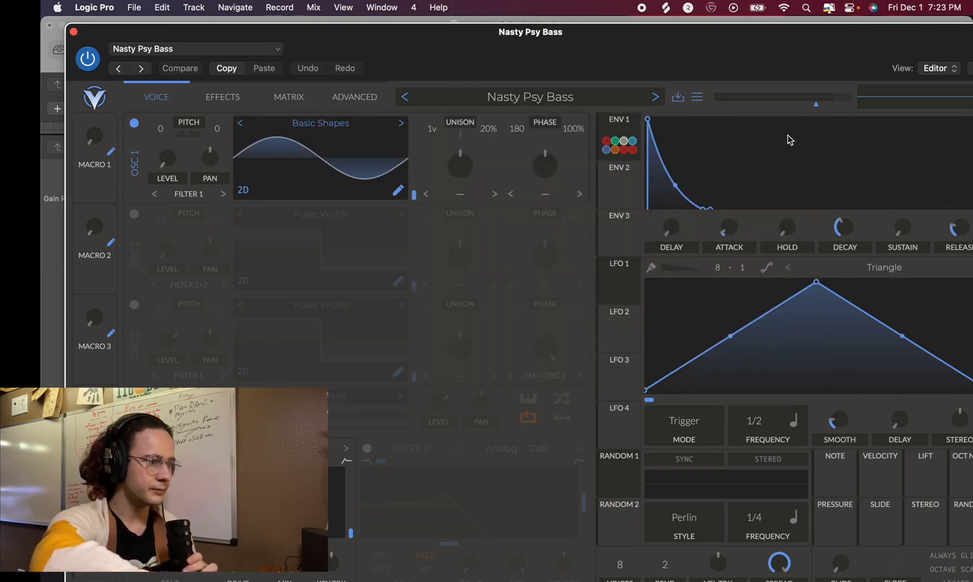
- Switch oscillator 2 back on, give it the Basic Shapes wavetable and transpose it to 36
{"action": "left_click", "coordinate": [134, 215]}
{"action": "left_click", "coordinate": [306, 213]}
{"action": "left_click", "coordinate": [560, 254]}
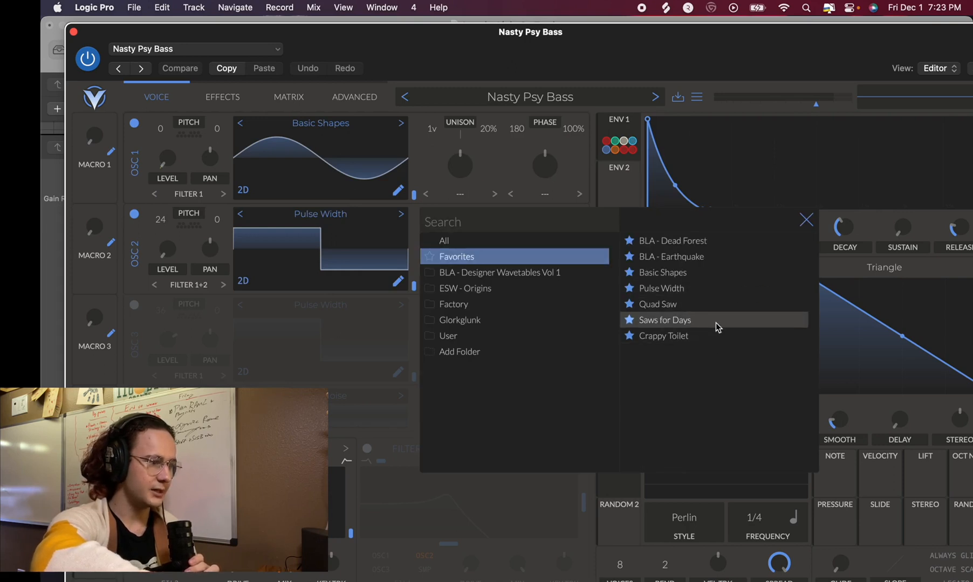
{"action": "left_click", "coordinate": [704, 273]}
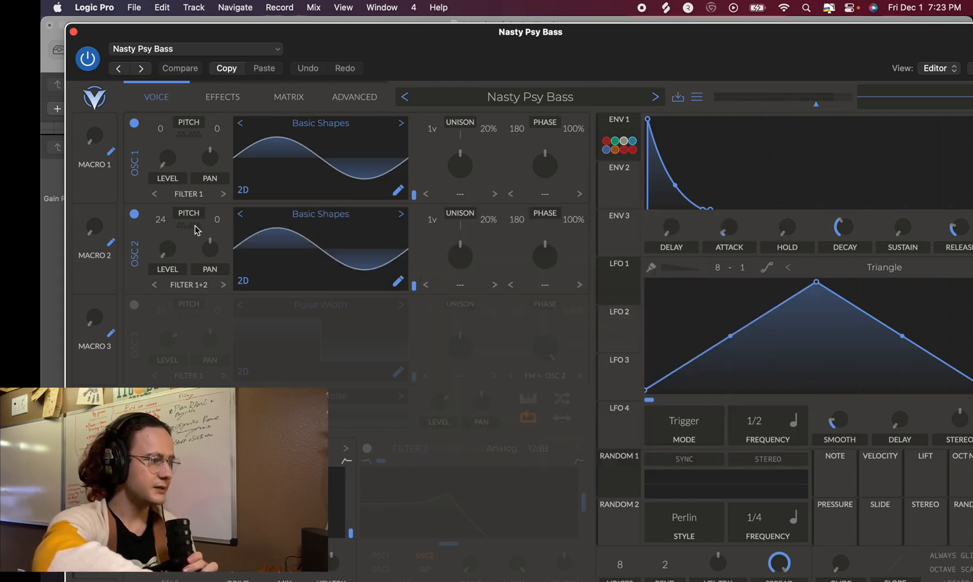
{"action": "left_click_drag", "start_coordinate": [160, 225], "coordinate": [172, 199]}
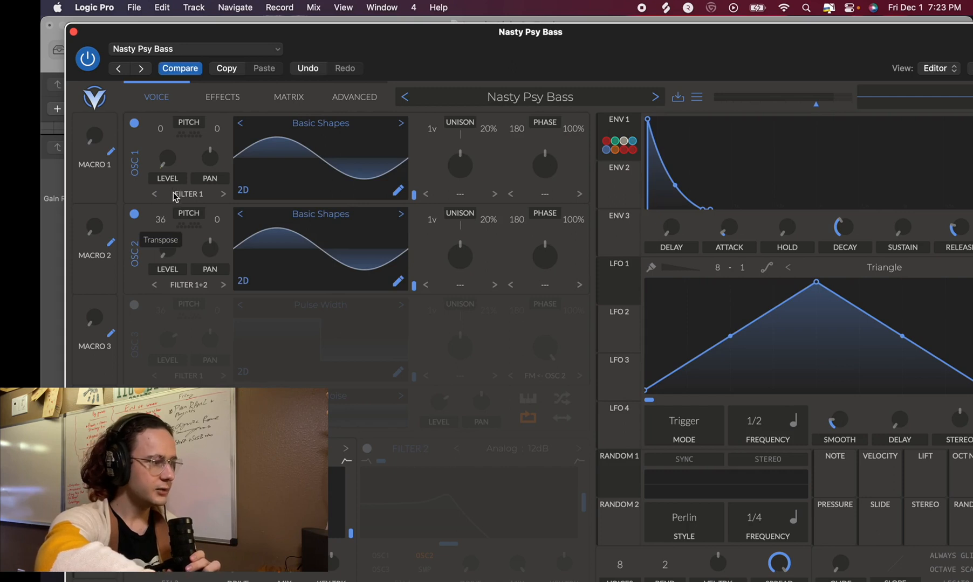
- Set Env 1's modulation of the Distortion drive to about 25.88 and show Musical Typing
{"action": "left_click", "coordinate": [208, 100]}
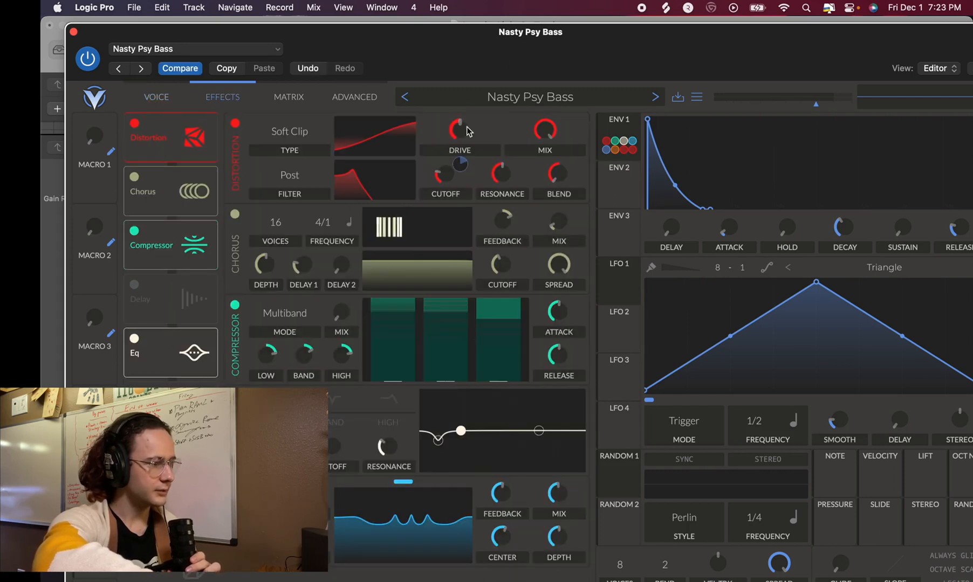
{"action": "mouse_move", "coordinate": [464, 164]}
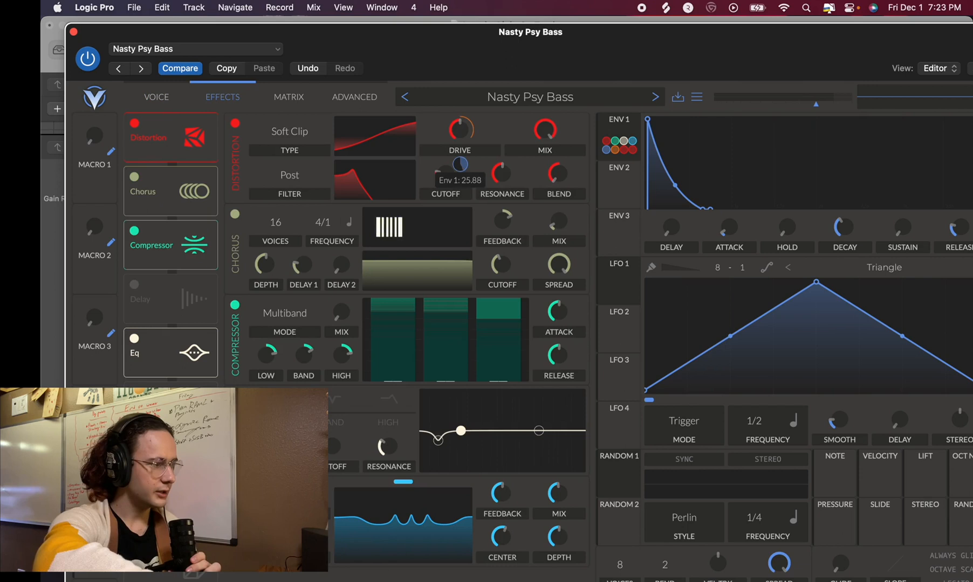
{"action": "key", "text": "super+k"}
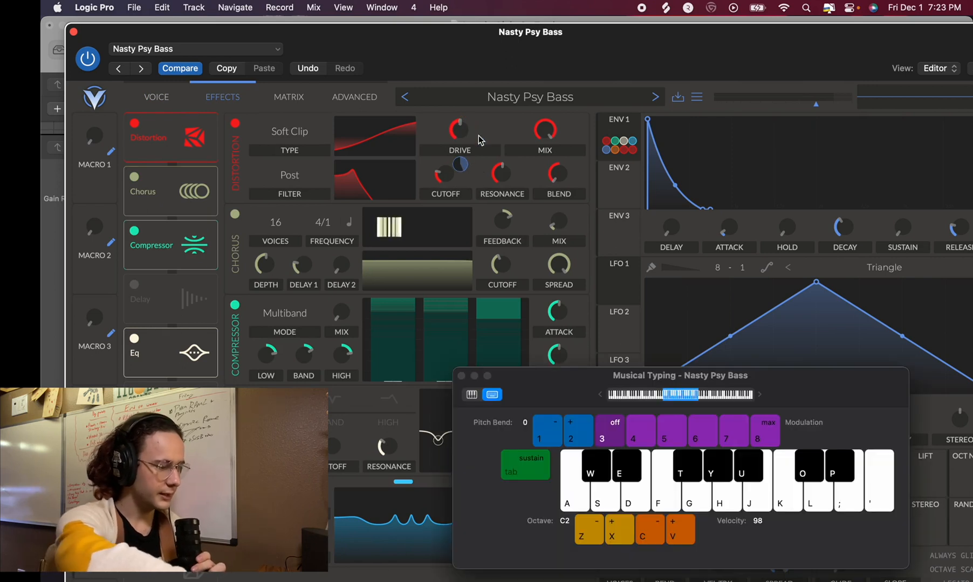
- Raise Env 1's sustain to maximum and switch off Filter 1, auditioning the patch with Musical Typing at octave C0
{"action": "left_click_drag", "start_coordinate": [903, 227], "coordinate": [893, 91]}
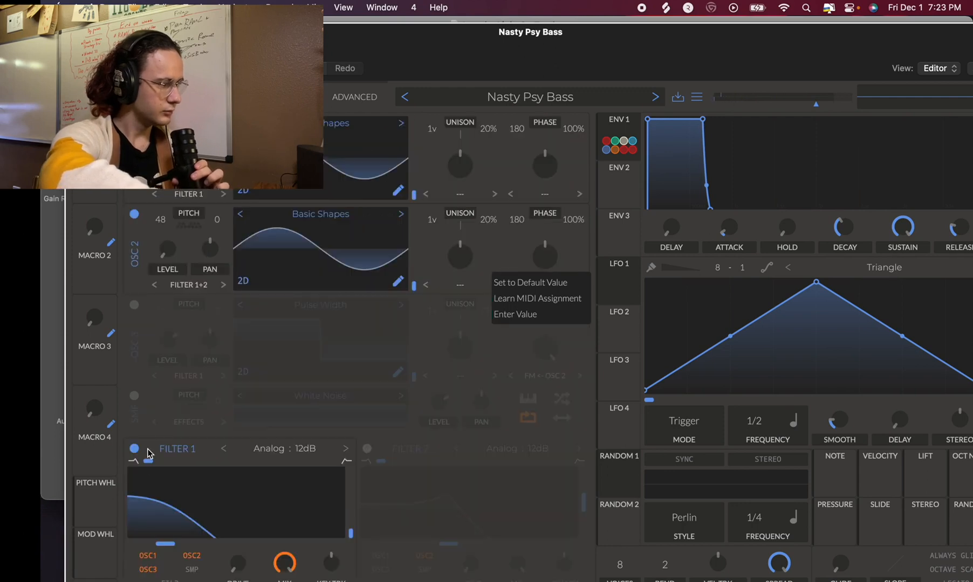
{"action": "left_click", "coordinate": [135, 449]}
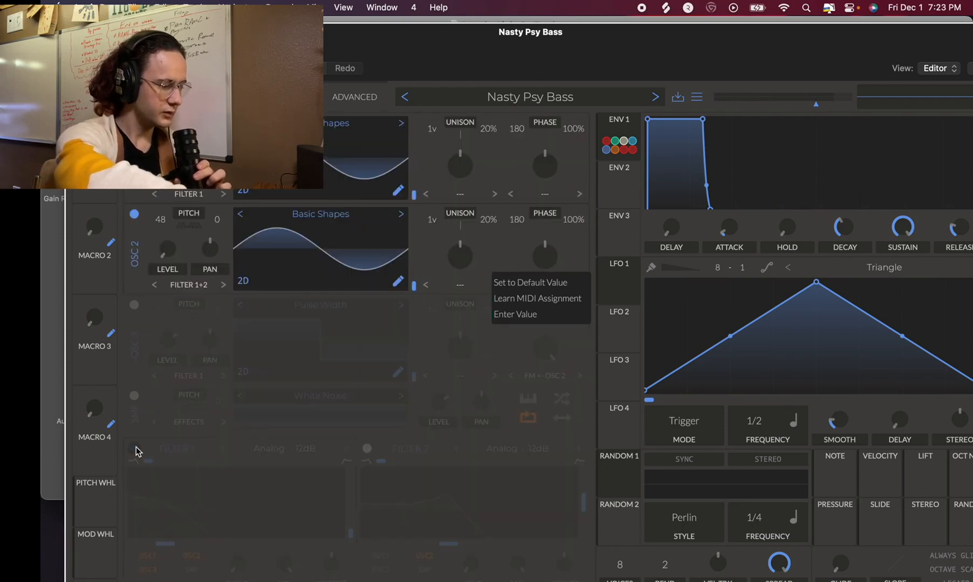
{"action": "key", "text": "super+k"}
{"action": "key", "text": "d"}
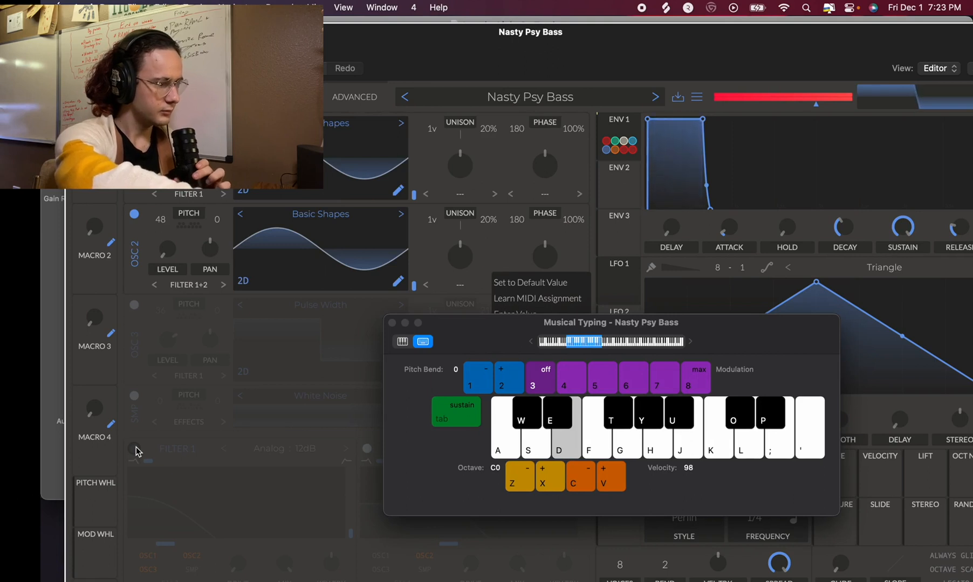
{"action": "key", "text": "h"}
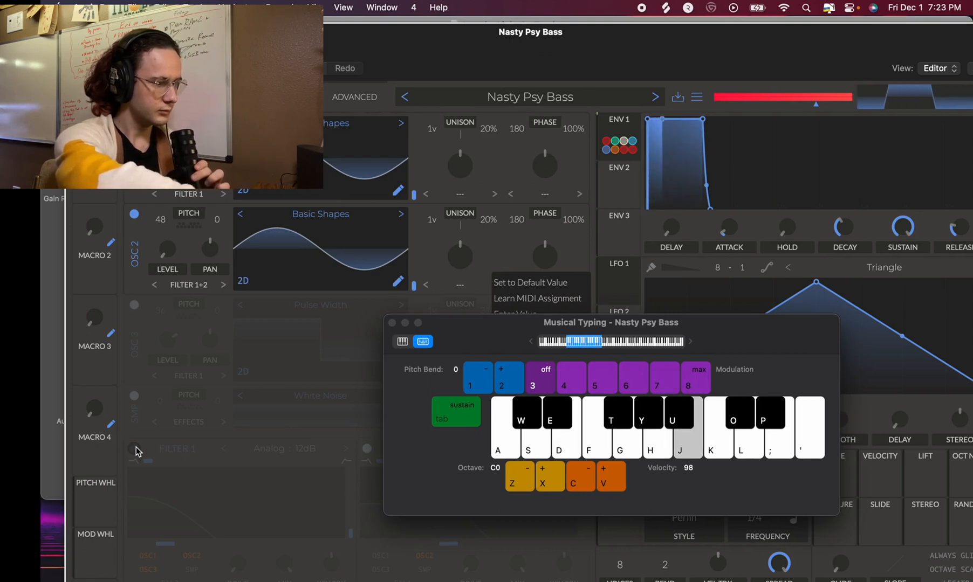
{"action": "key", "text": "s"}
{"action": "key", "text": "d"}
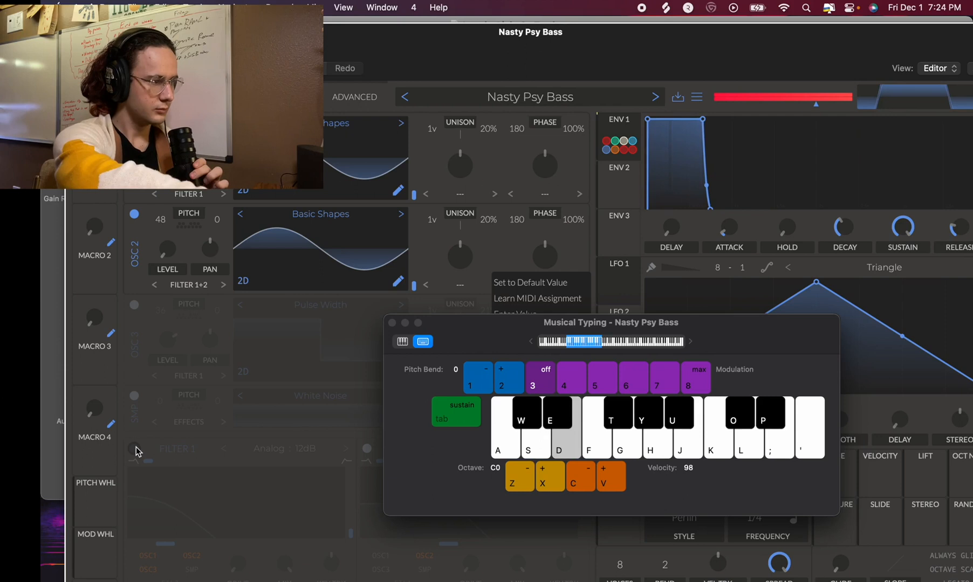
{"action": "left_click", "coordinate": [393, 323]}
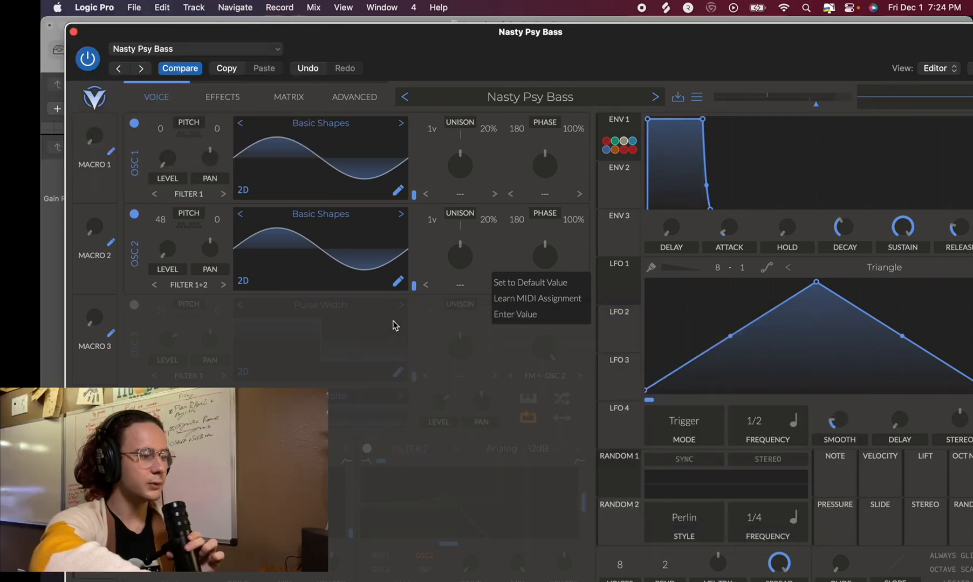
- Initialize the duplicate track's Vital preset and set oscillator 1's wavetable to Basic Shapes
{"action": "left_click", "coordinate": [247, 101]}
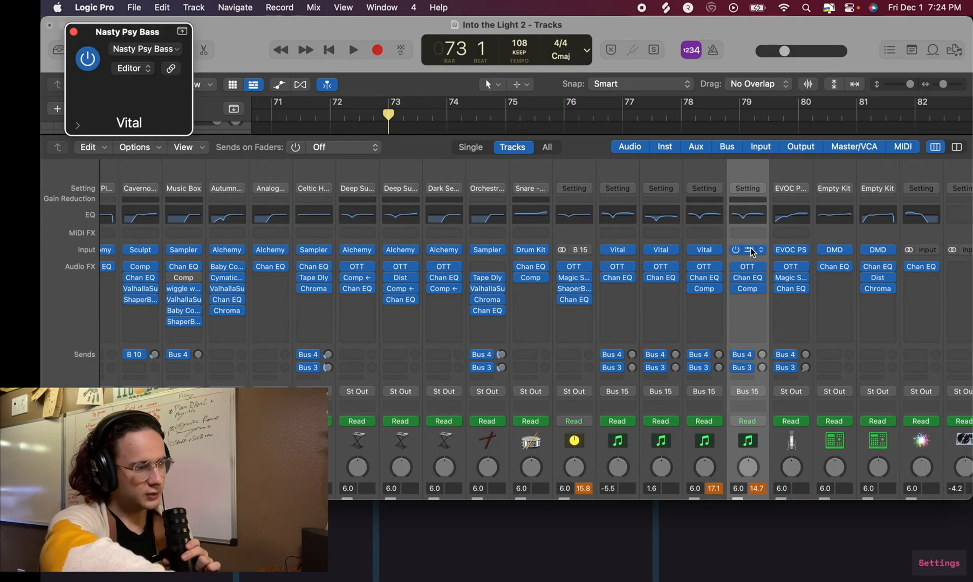
{"action": "left_click", "coordinate": [750, 250]}
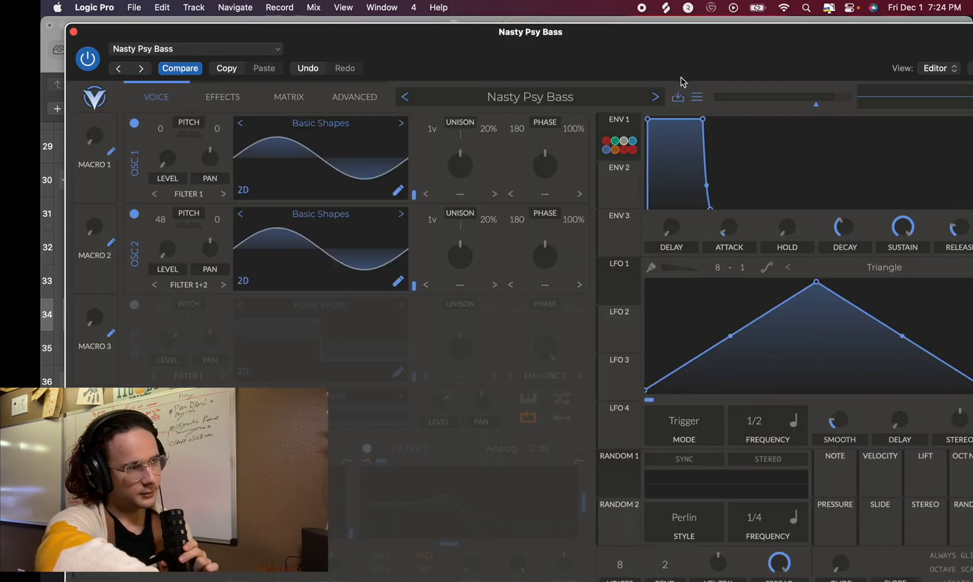
{"action": "left_click", "coordinate": [697, 95]}
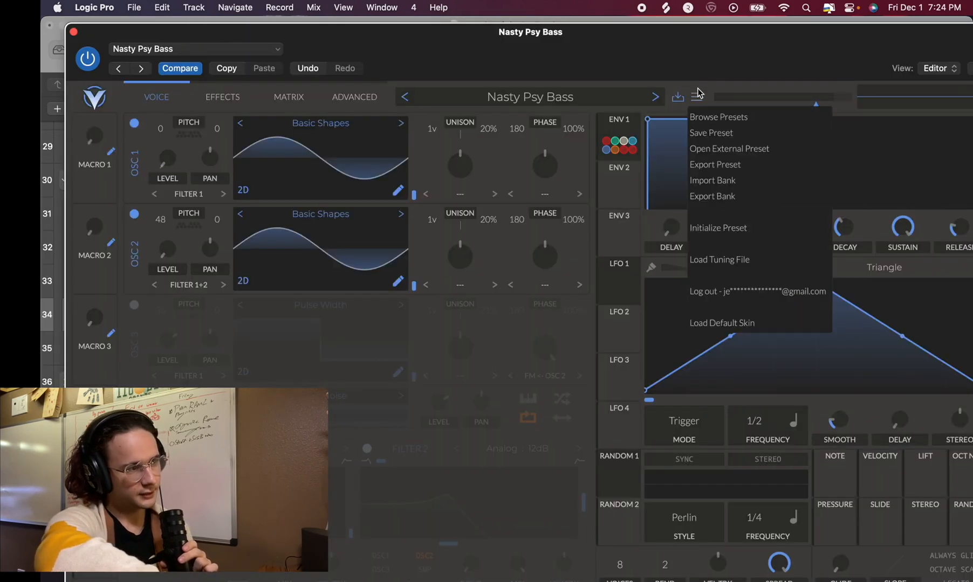
{"action": "left_click", "coordinate": [734, 227]}
{"action": "left_click", "coordinate": [322, 131]}
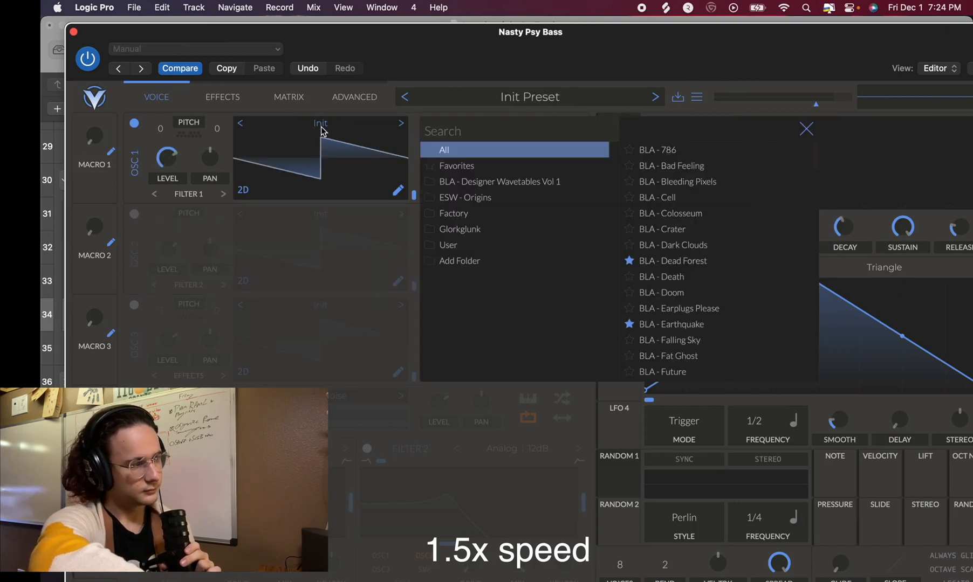
{"action": "double_click", "coordinate": [688, 182]}
- Enable oscillator 2 in the initialized patch with the Basic Shapes wavetable and transpose it to 48
{"action": "left_click", "coordinate": [134, 214]}
{"action": "left_click", "coordinate": [332, 216]}
{"action": "left_click", "coordinate": [504, 256]}
{"action": "left_click", "coordinate": [720, 273]}
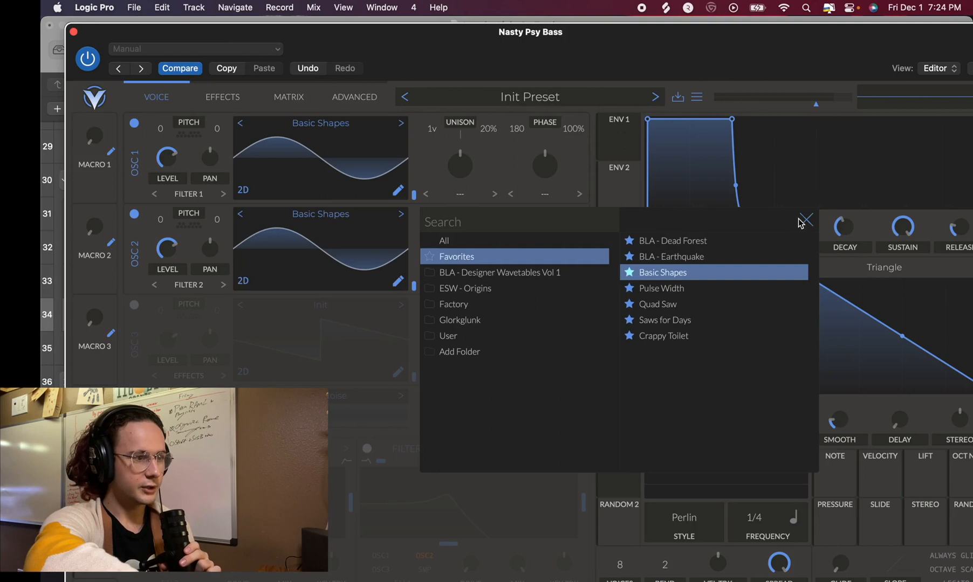
{"action": "left_click", "coordinate": [800, 222]}
{"action": "left_click_drag", "start_coordinate": [171, 222], "coordinate": [171, 162]}
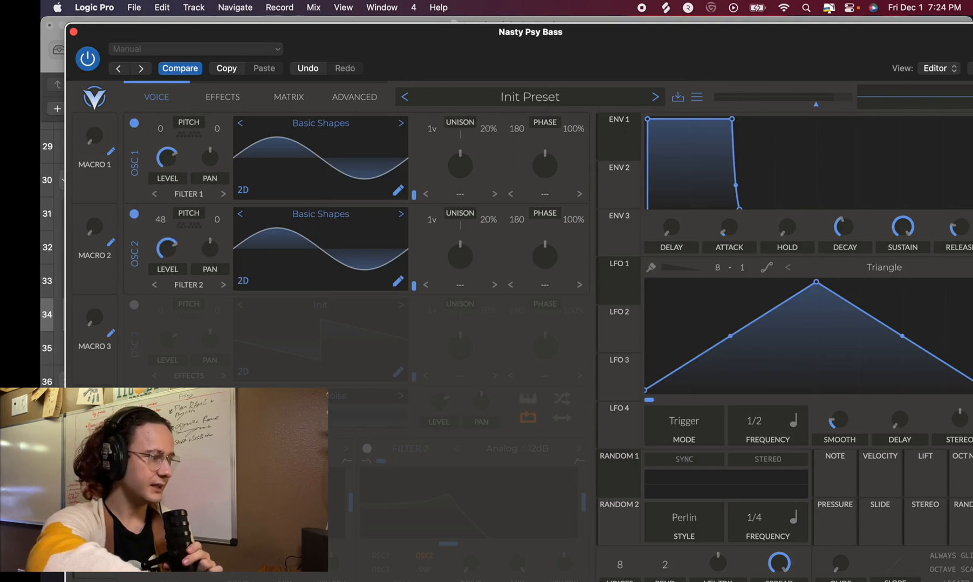
- Enable Distortion in the initialized patch, raise its drive to maximum and set its type to Hard Clip
{"action": "left_click", "coordinate": [219, 99]}
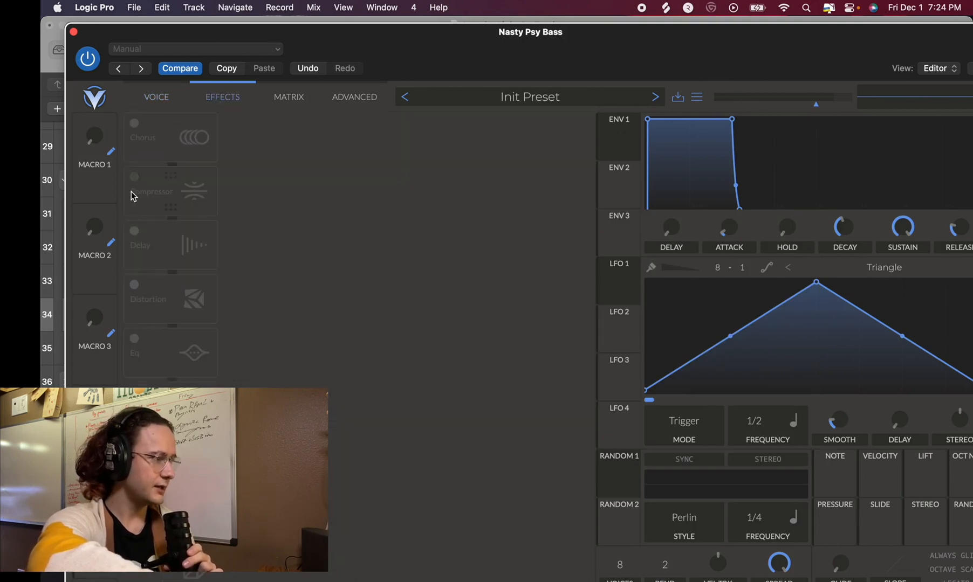
{"action": "left_click", "coordinate": [135, 283]}
{"action": "left_click_drag", "start_coordinate": [441, 151], "coordinate": [438, 45]}
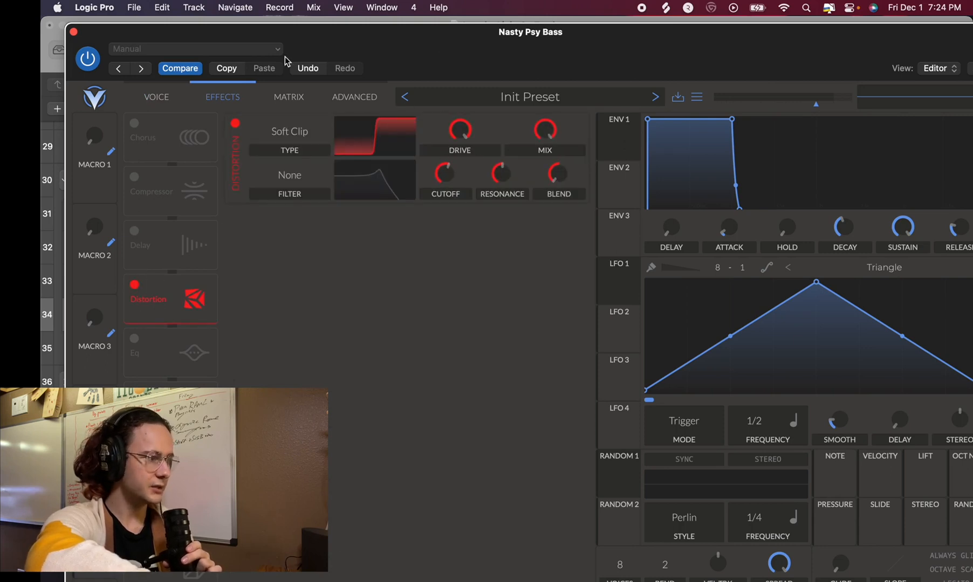
{"action": "left_click", "coordinate": [290, 131]}
{"action": "left_click", "coordinate": [276, 183]}
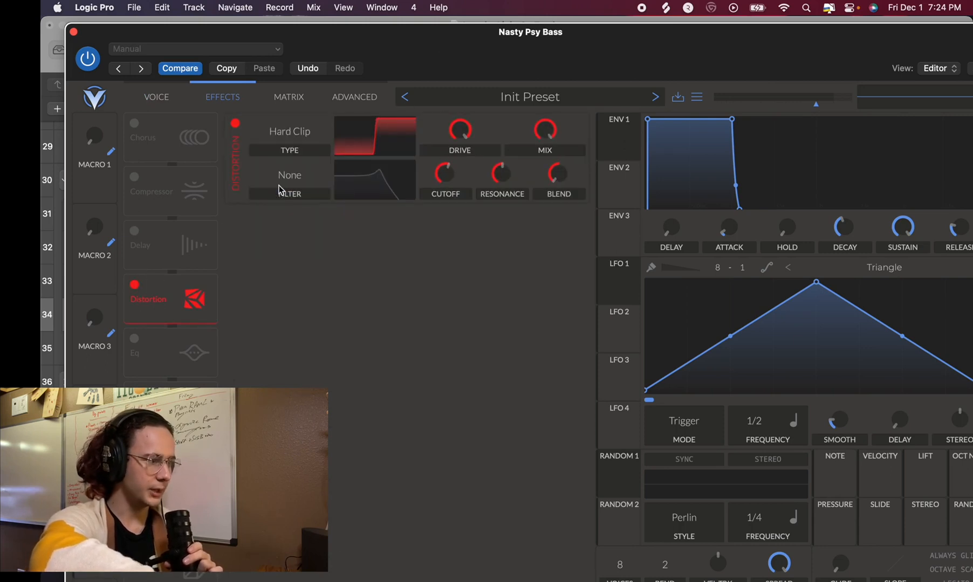
- Audition the hard-clipped two-sine patch by playing low notes in Musical Typing at octave C0
{"action": "key", "text": "super+k"}
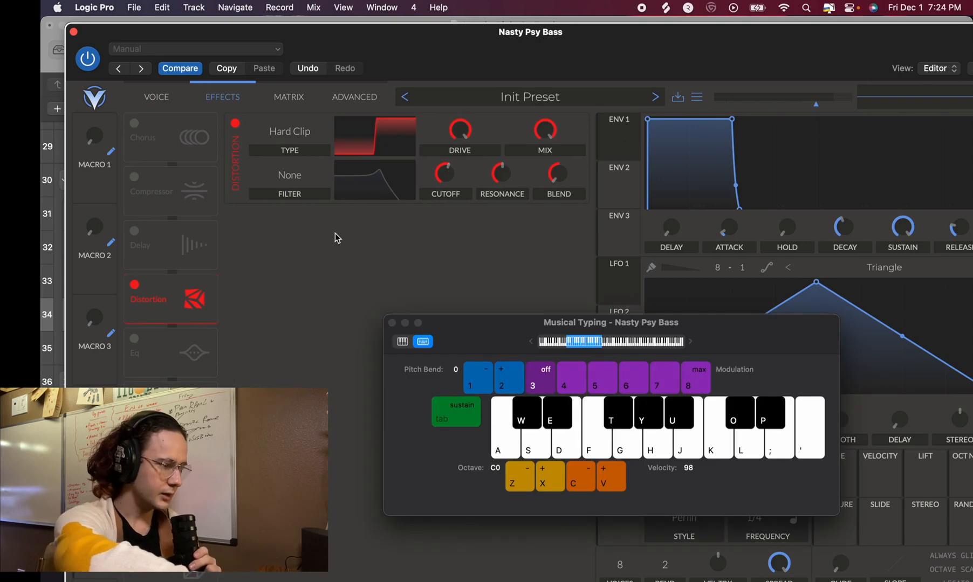
{"action": "key", "text": "s"}
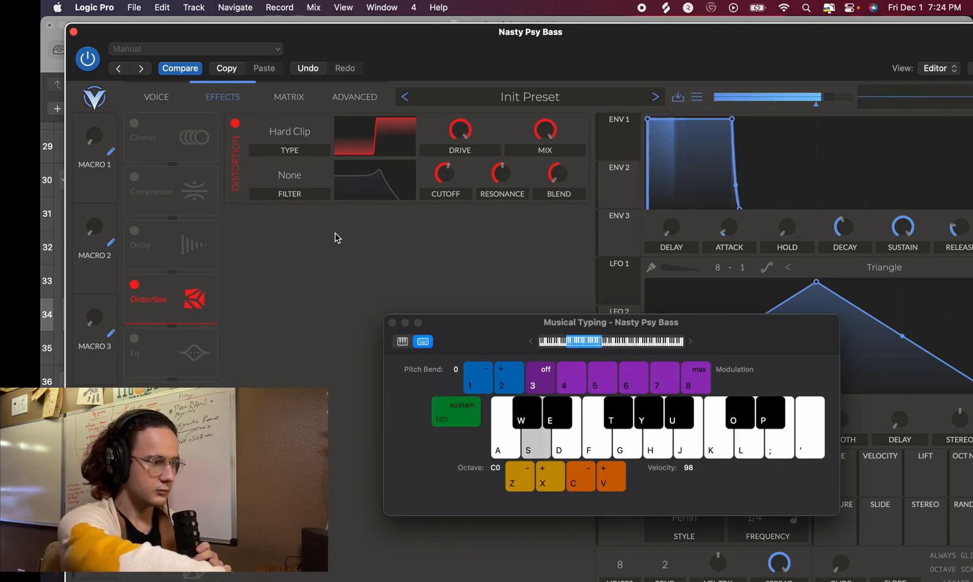
{"action": "key", "text": "s"}
{"action": "key", "text": "a"}
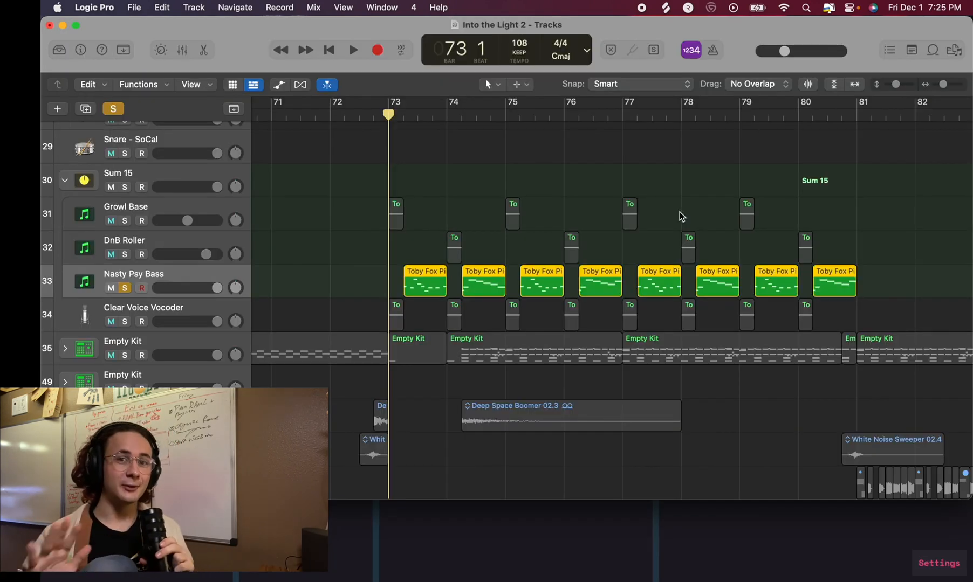
- Open the original Nasty Psy Bass track's Vital patch and position its window to show the oscillators, envelopes and LFOs
{"action": "key", "text": "x"}
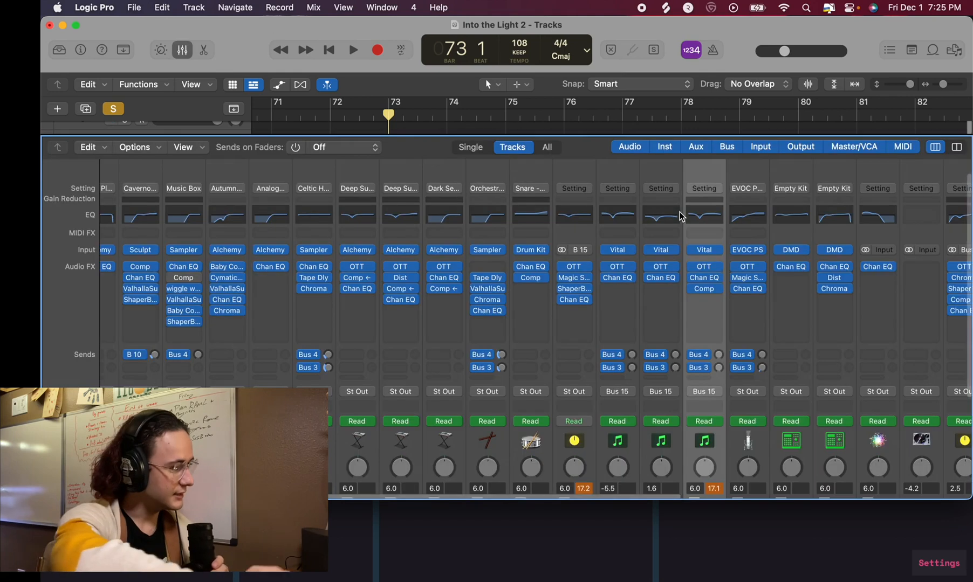
{"action": "left_click", "coordinate": [705, 249]}
{"action": "key", "text": "x"}
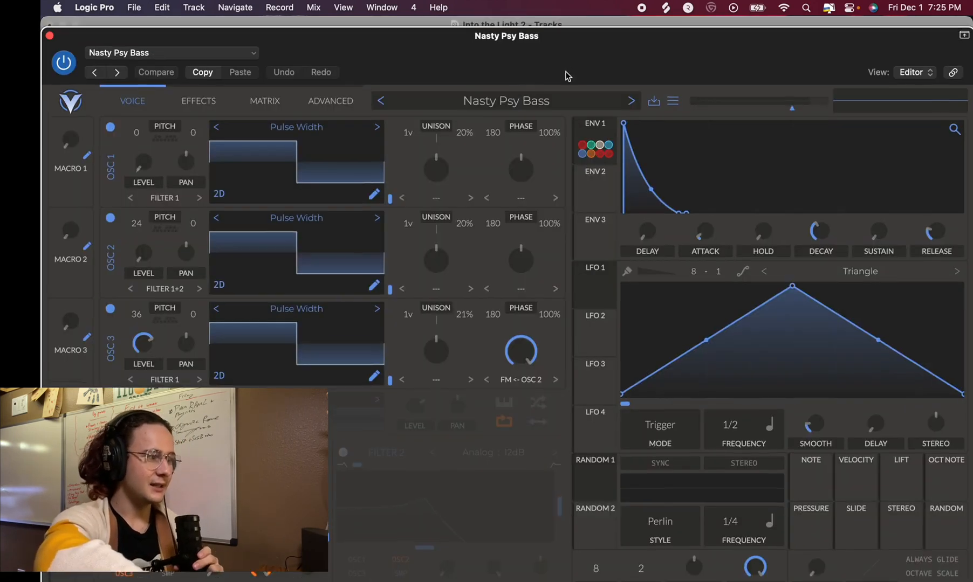
{"action": "left_click_drag", "start_coordinate": [565, 76], "coordinate": [527, 305]}
{"action": "left_click_drag", "start_coordinate": [466, 278], "coordinate": [490, 64]}
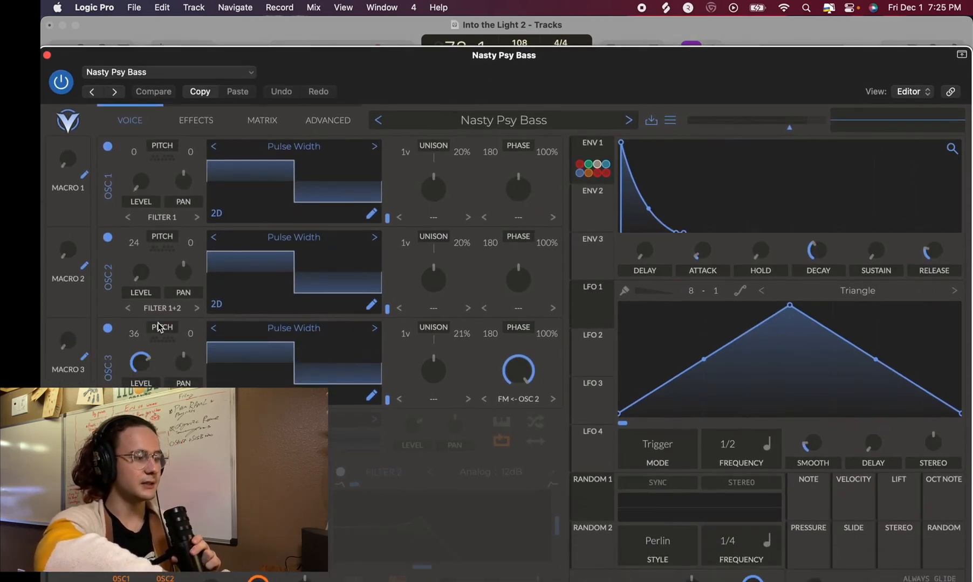
{"action": "left_click_drag", "start_coordinate": [456, 84], "coordinate": [457, 55]}
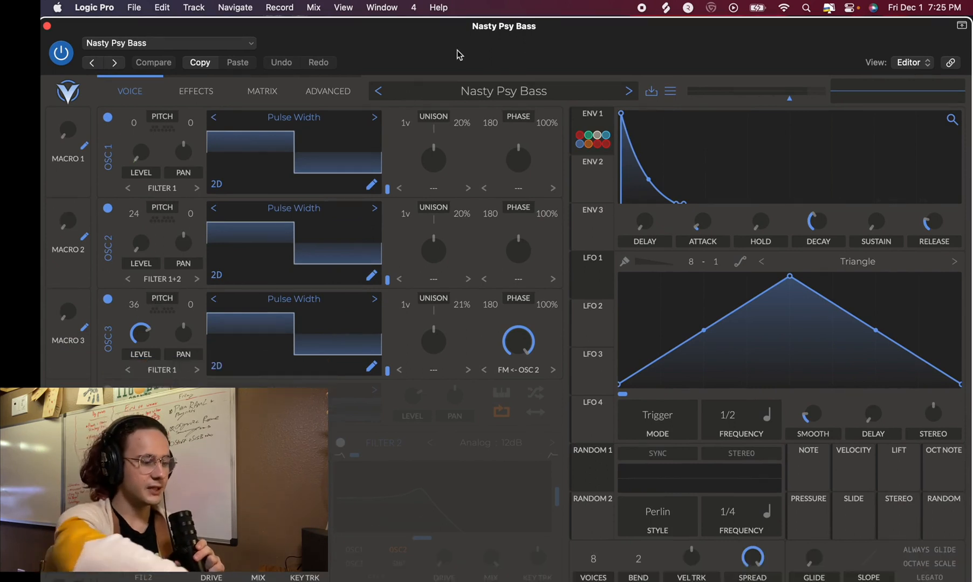
- Play low notes on the original Nasty Psy Bass patch with Musical Typing at octave C0
{"action": "key", "text": "super+k"}
{"action": "key", "text": "s"}
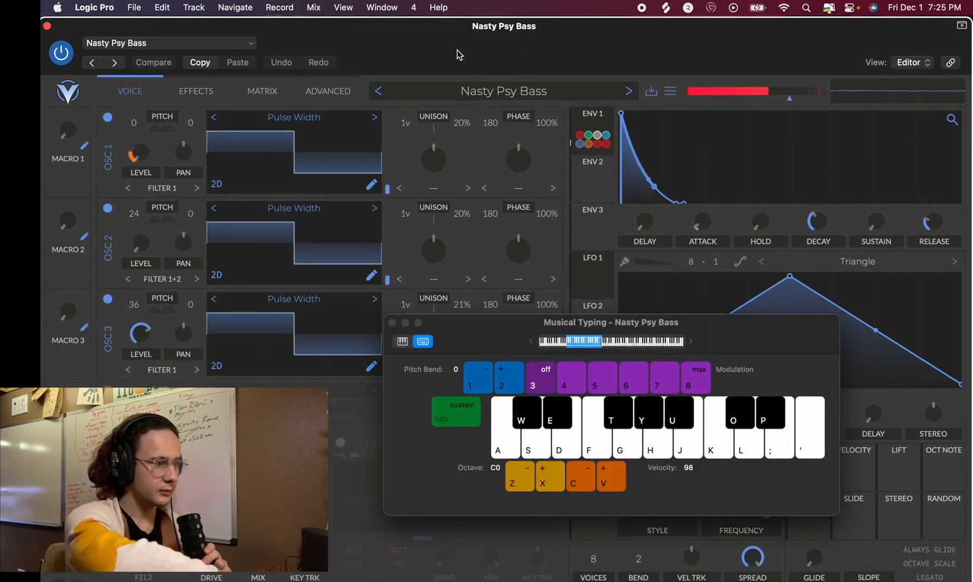
{"action": "key", "text": "s"}
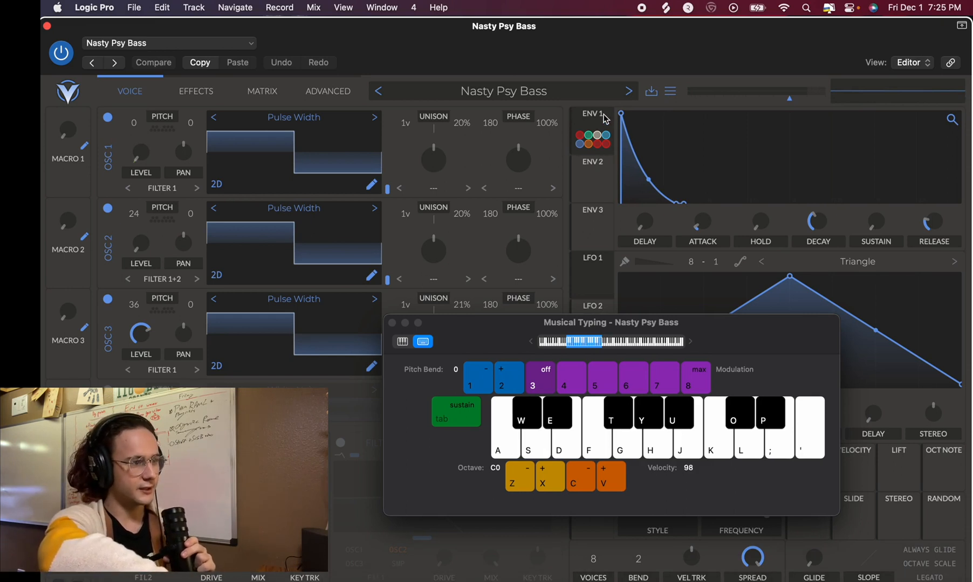
- Assign Env 1 to Filter 1's cutoff in the Nasty Psy Bass patch
{"action": "key", "text": "super+k"}
{"action": "left_click_drag", "start_coordinate": [601, 117], "coordinate": [167, 537]}
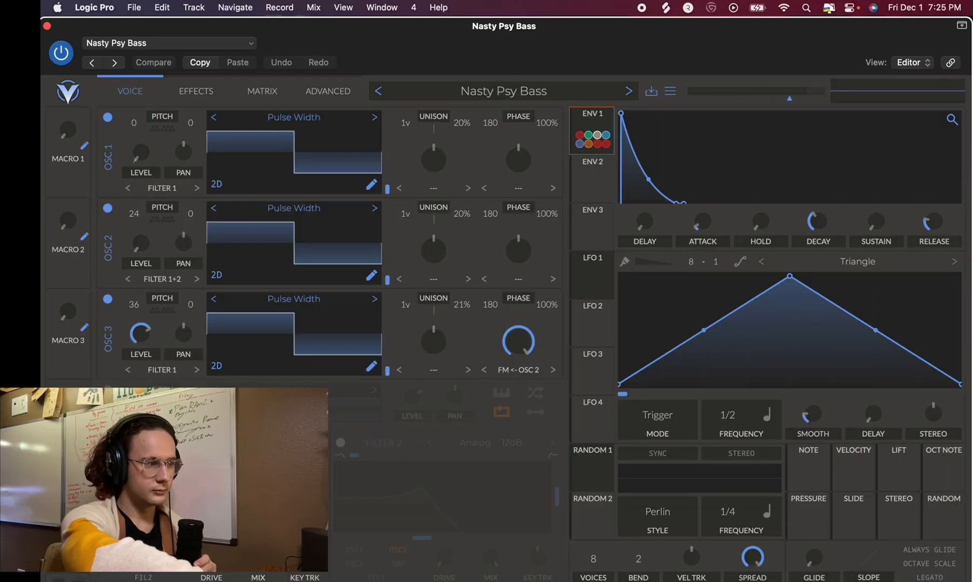
{"action": "key", "text": "super+k"}
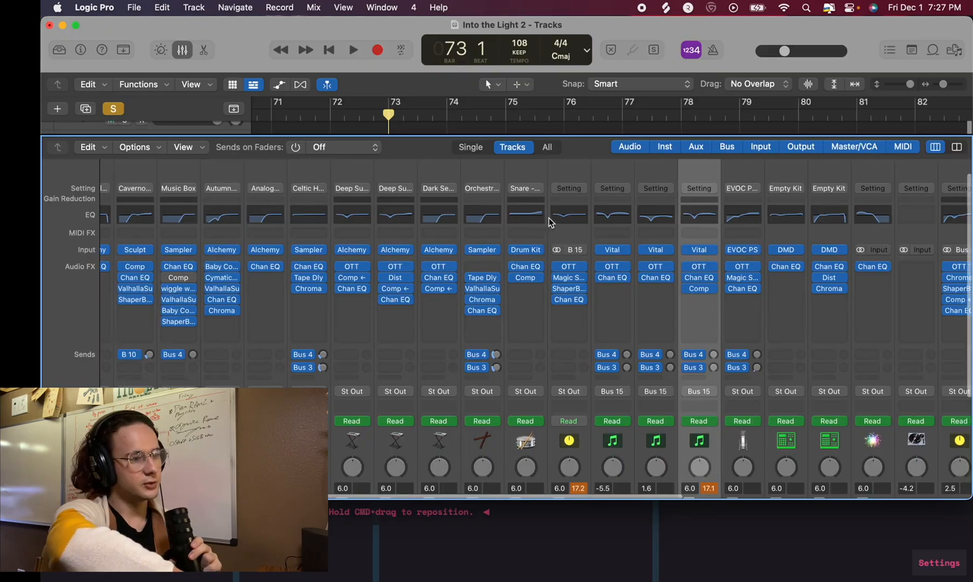
- Hide the mixer and play the arrangement from bar 89
{"action": "key", "text": "x"}
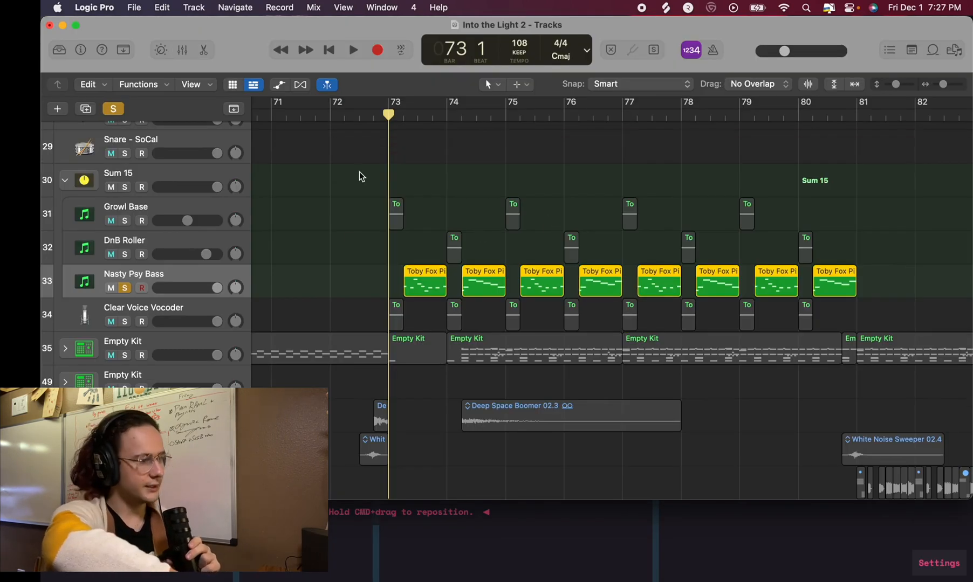
{"action": "left_click", "coordinate": [344, 274]}
{"action": "key", "text": "space"}
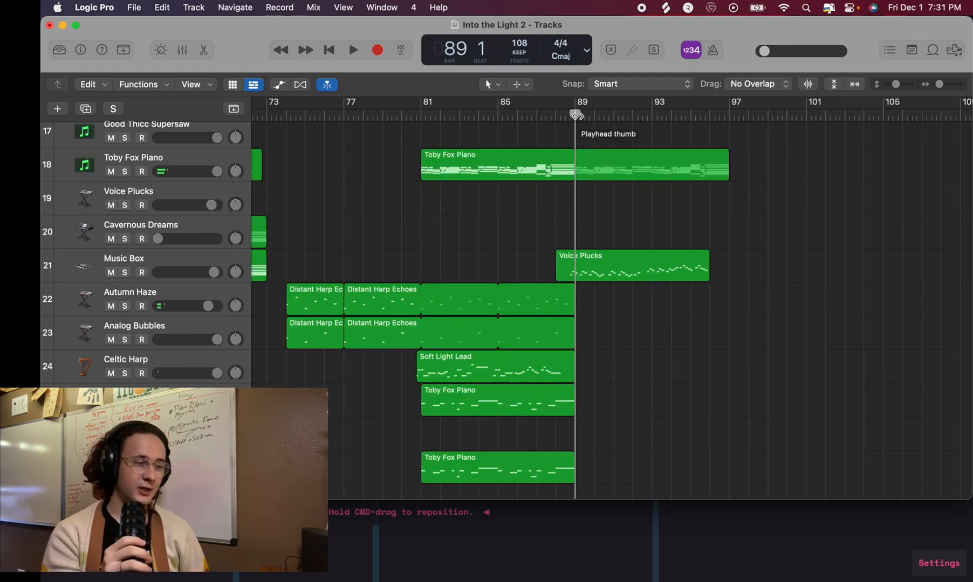
{"action": "key", "text": "space"}
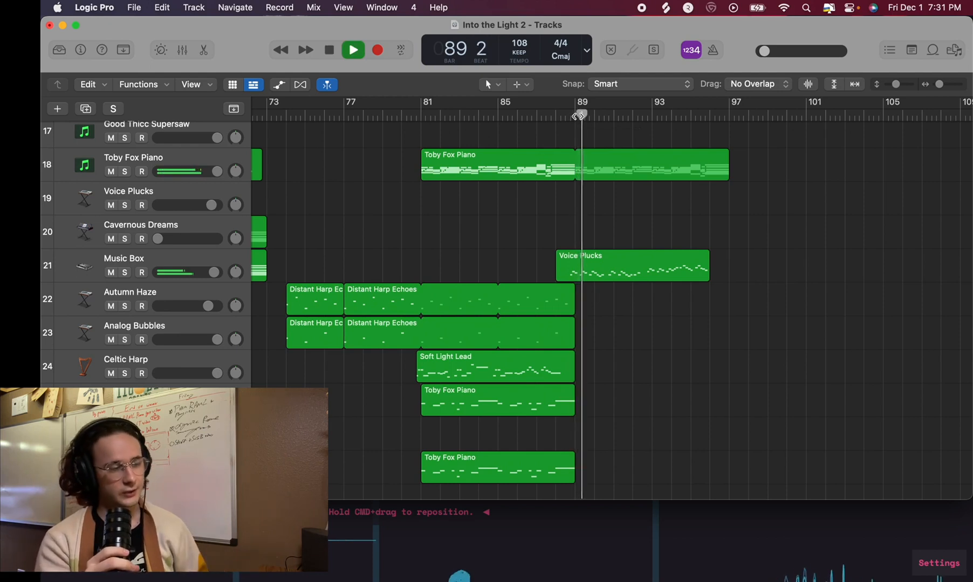